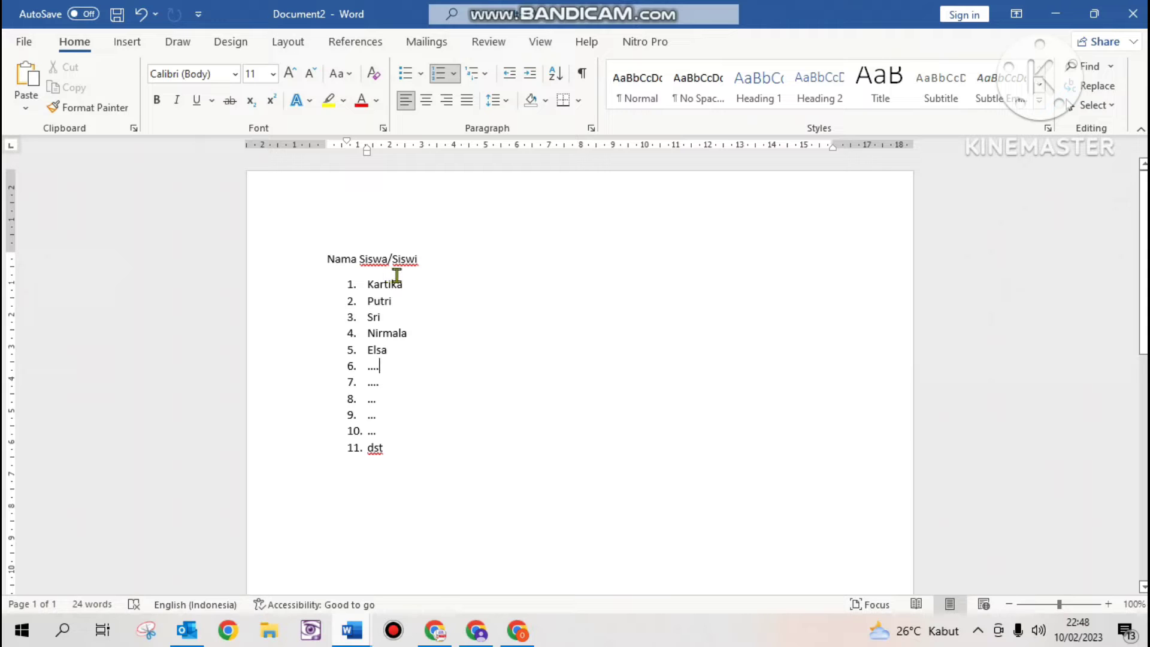
Switch to Chrome and open Google Drive in the new tab
{"action": "left_click", "coordinate": [435, 629]}
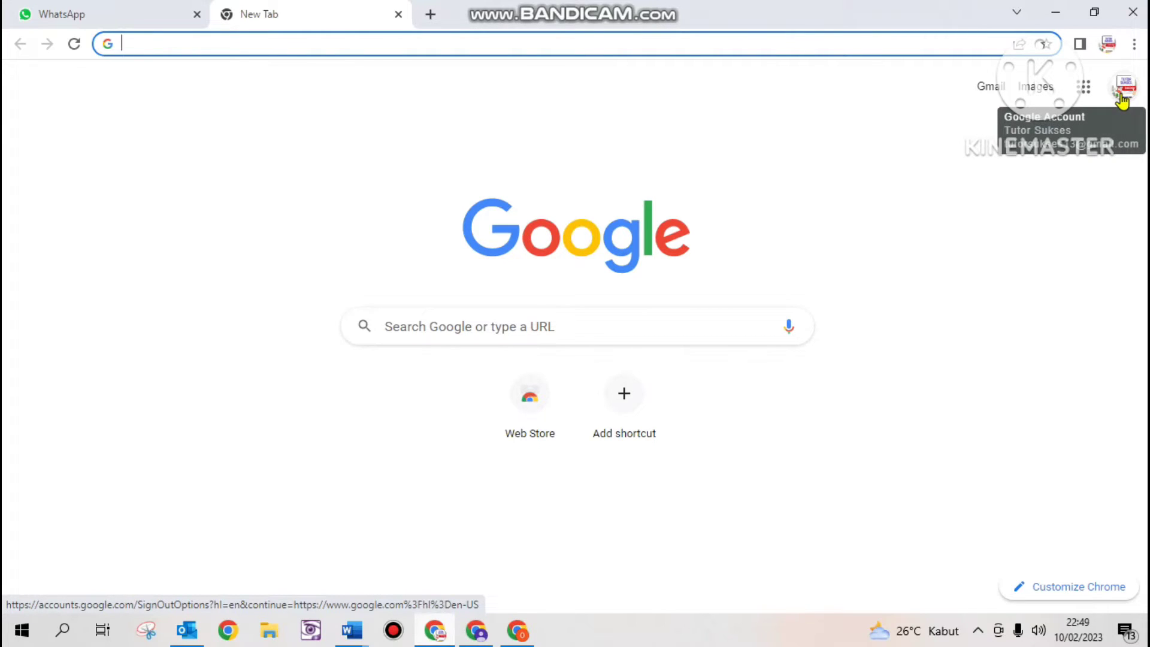
{"action": "left_click", "coordinate": [1084, 87]}
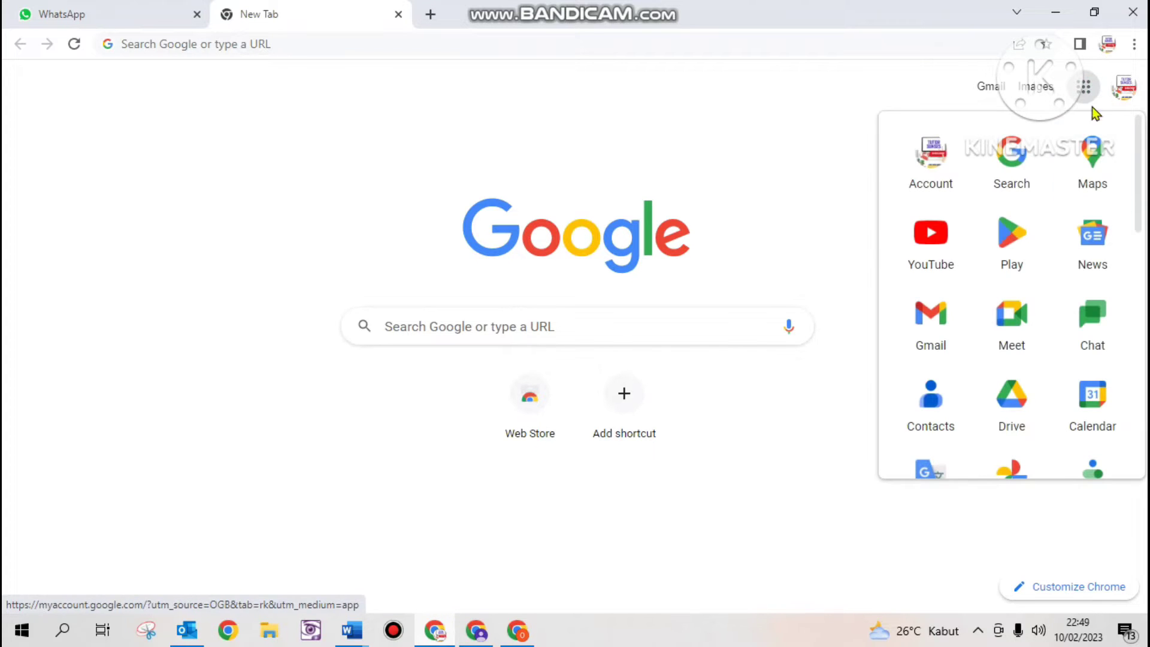
{"action": "left_click", "coordinate": [1017, 392]}
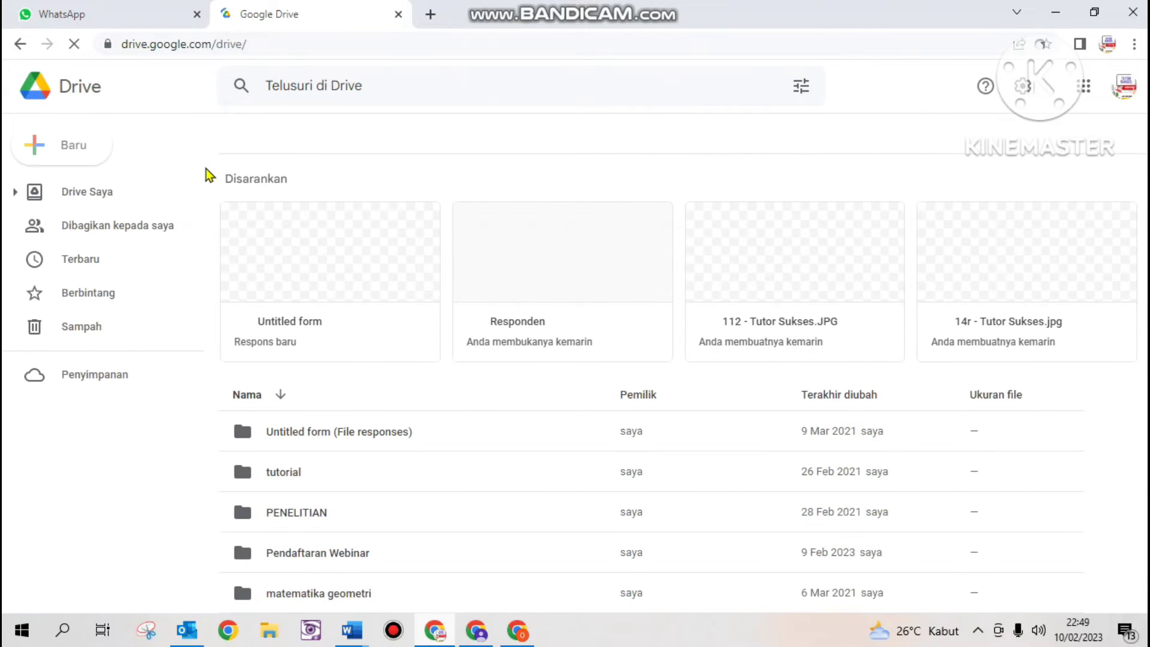
Create a new folder named "Ujian Online" in Drive Saya
{"action": "left_click", "coordinate": [78, 149]}
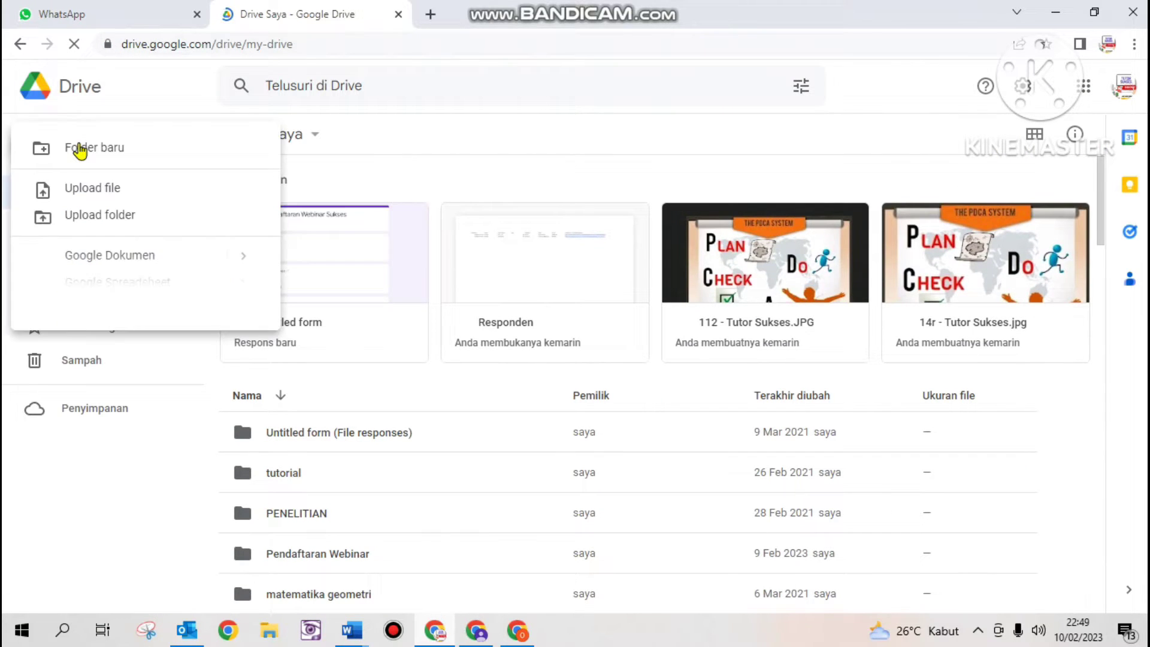
{"action": "left_click", "coordinate": [84, 150]}
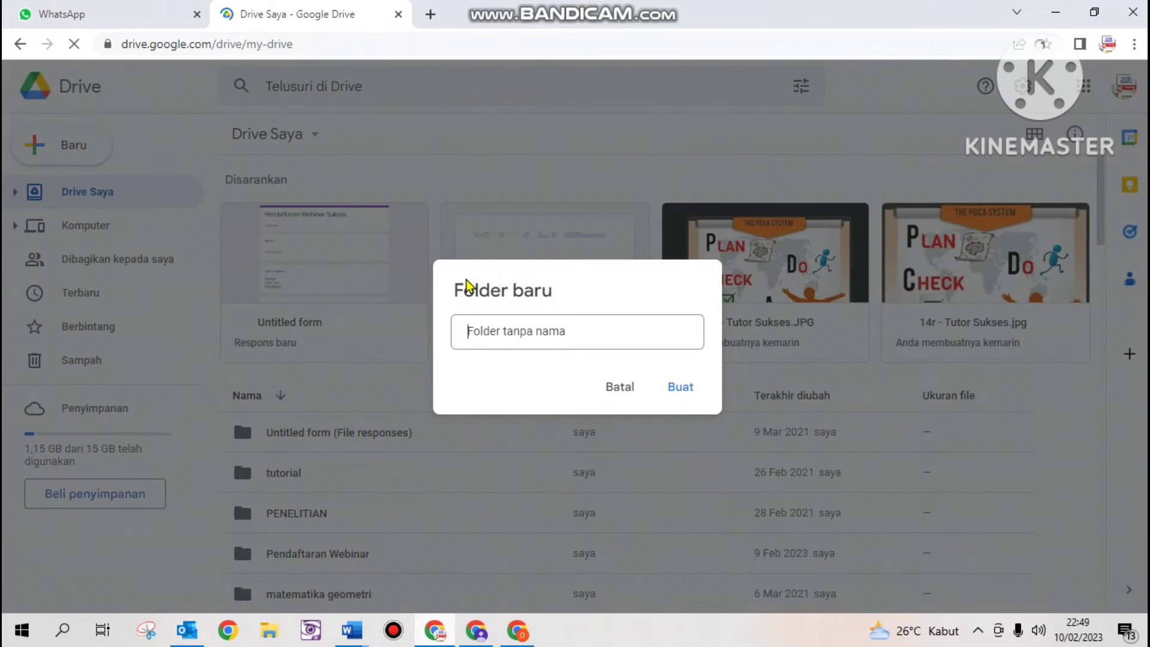
{"action": "type", "text": "Ujian"}
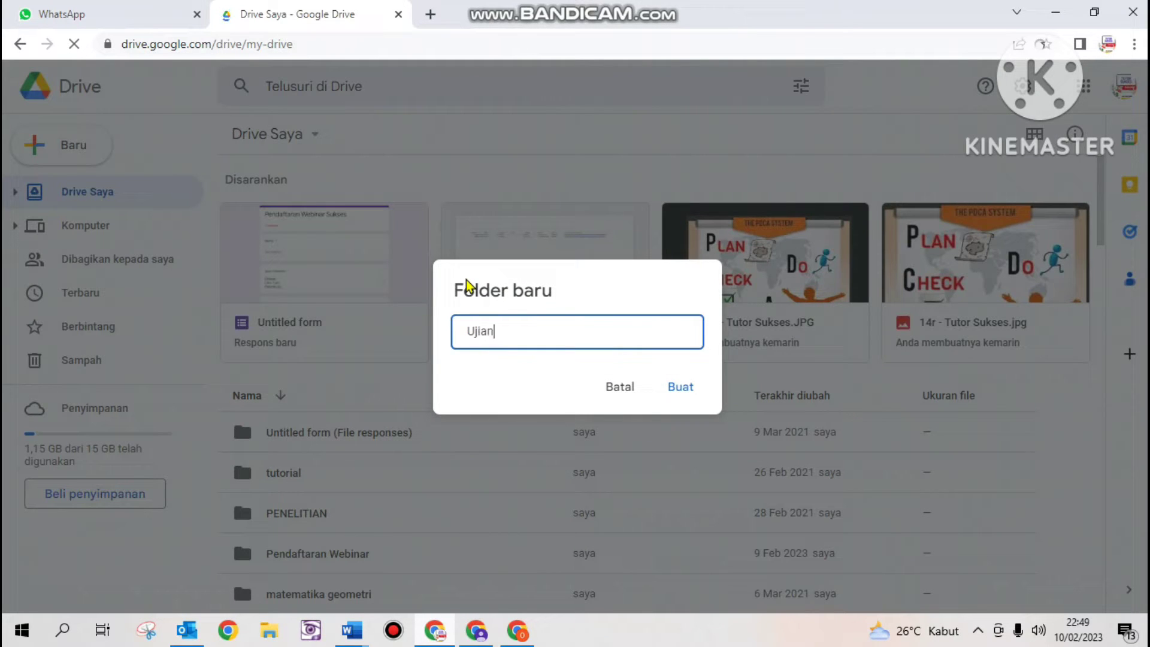
{"action": "type", "text": " Online"}
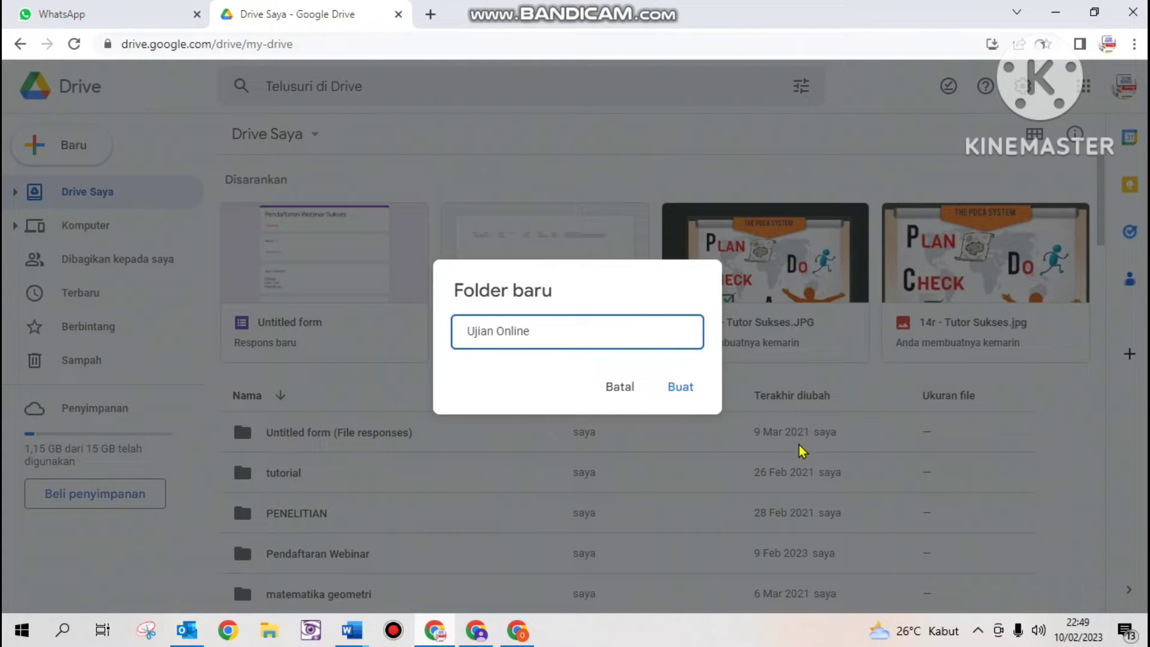
{"action": "left_click", "coordinate": [681, 392]}
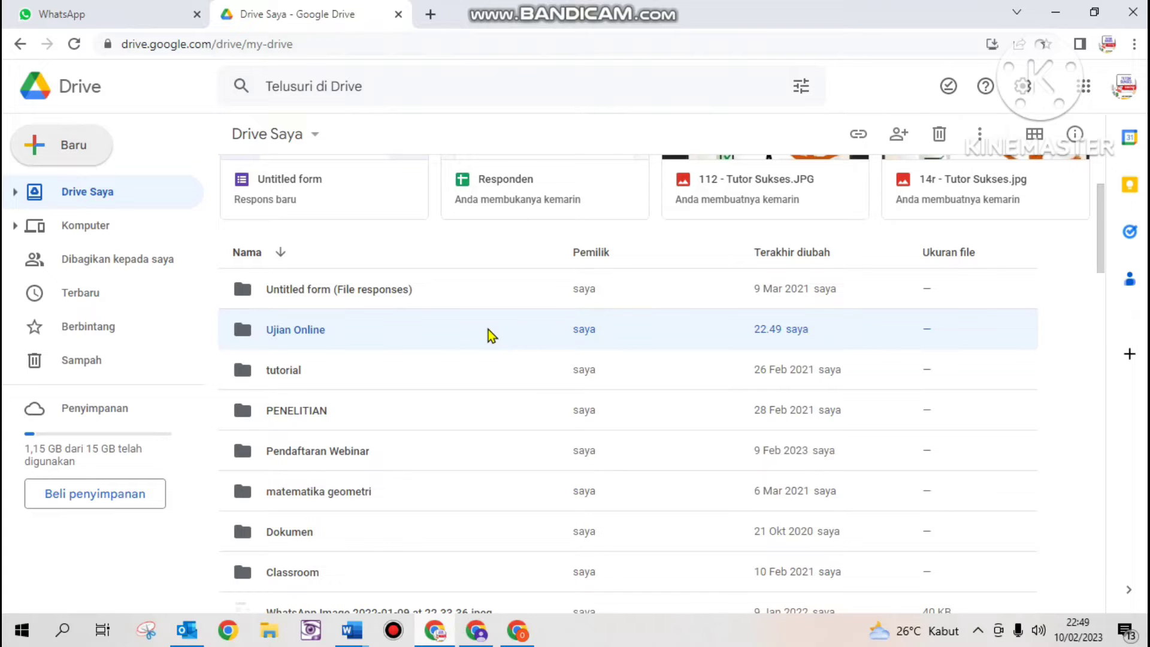
Open the Ujian Online folder and create a new Google Formulir in it
{"action": "double_click", "coordinate": [488, 331]}
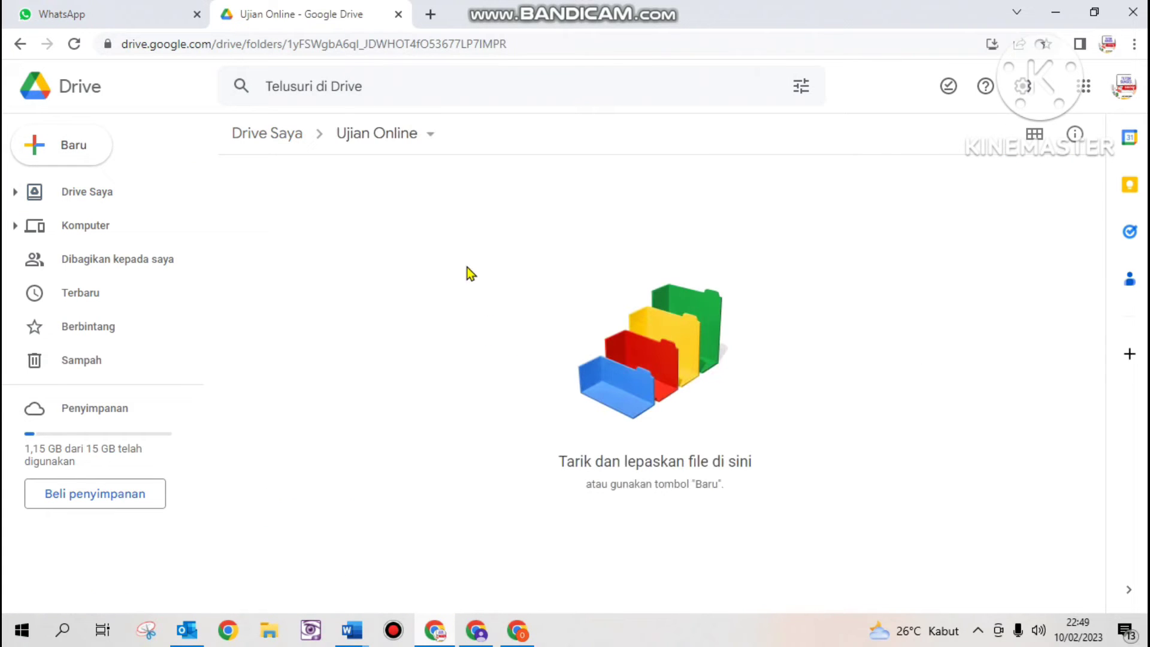
{"action": "left_click", "coordinate": [75, 145]}
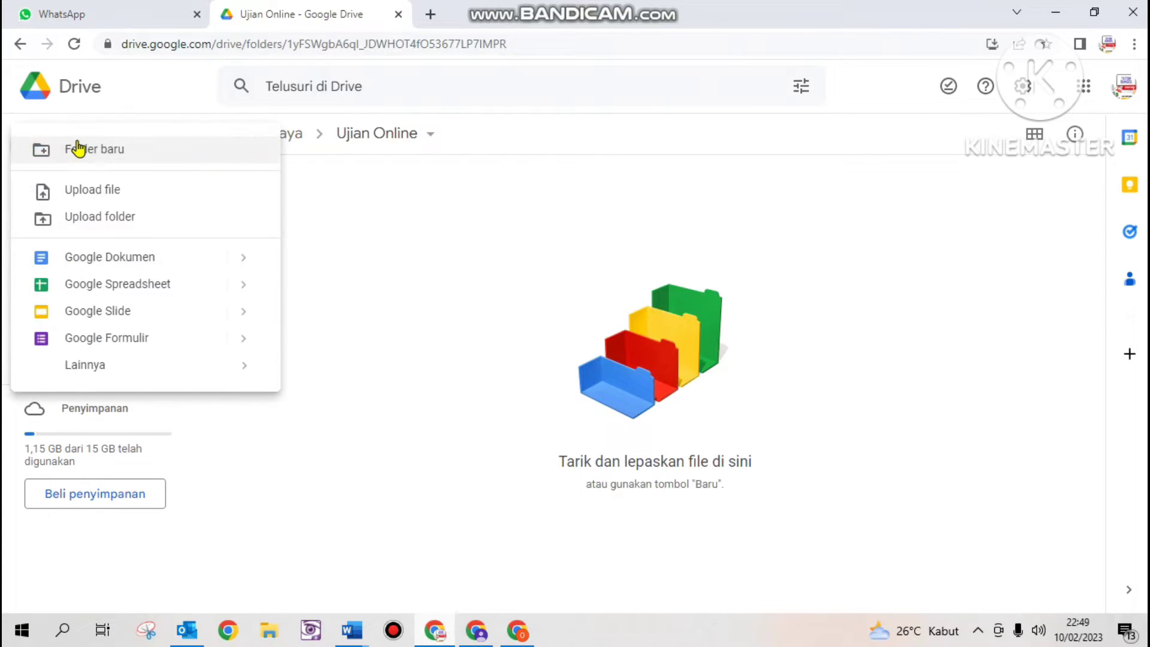
{"action": "left_click", "coordinate": [117, 342]}
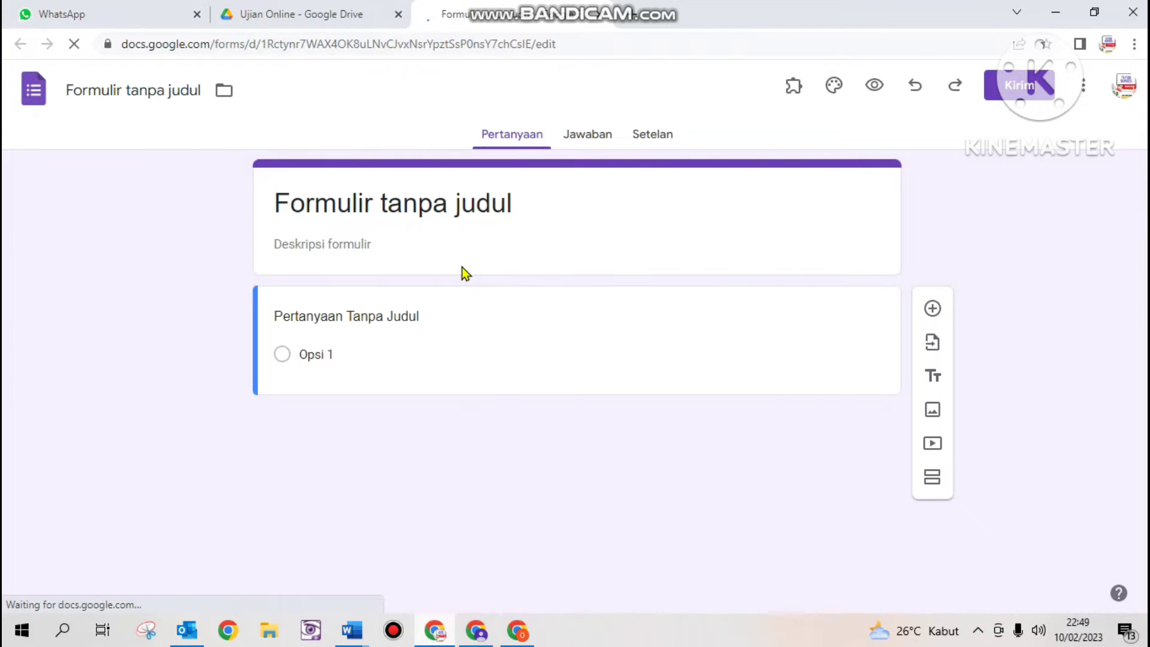
Copy the heading "SOAL UJIAN MATEMATIKA" from Document1 in Word and replace the form's title with it in Chrome
{"action": "mouse_move", "coordinate": [353, 634]}
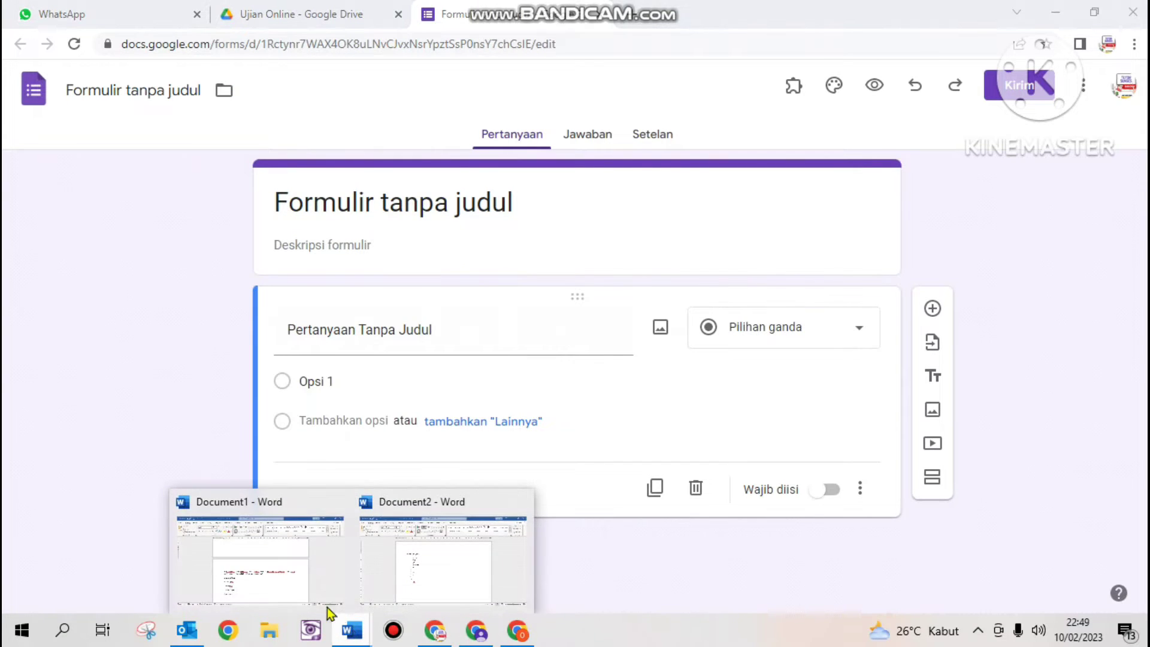
{"action": "left_click", "coordinate": [303, 605]}
{"action": "scroll", "coordinate": [580, 372], "scroll_direction": "up", "scroll_amount": 12}
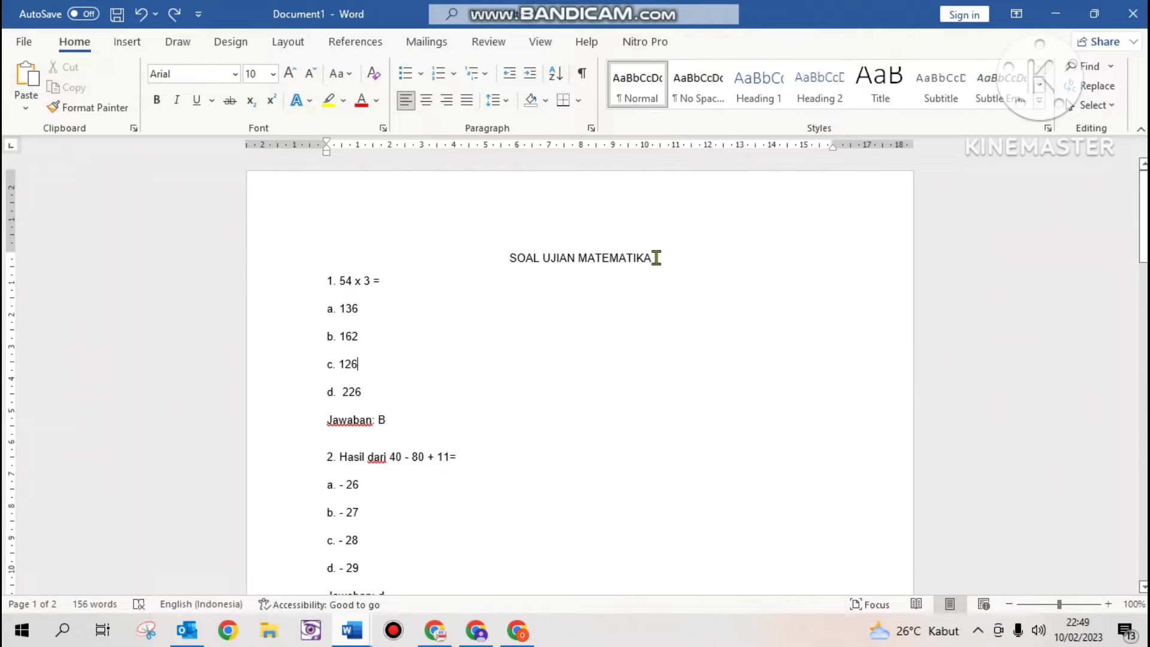
{"action": "left_click_drag", "start_coordinate": [512, 259], "coordinate": [693, 248]}
{"action": "key", "text": "ctrl+c"}
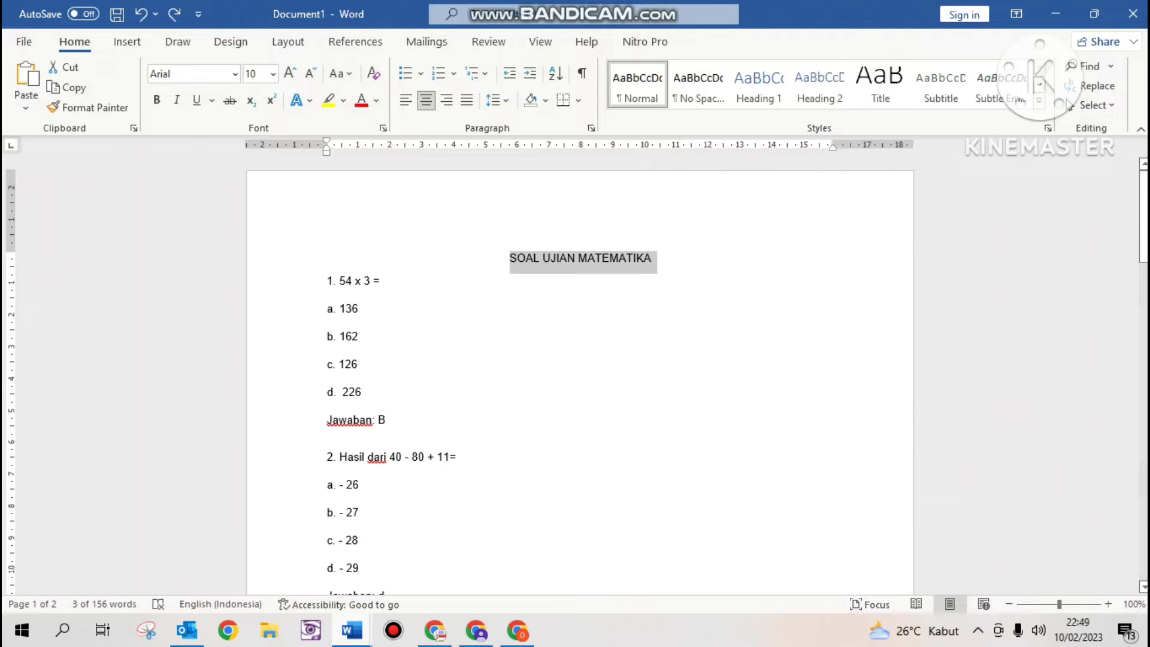
{"action": "left_click", "coordinate": [435, 630]}
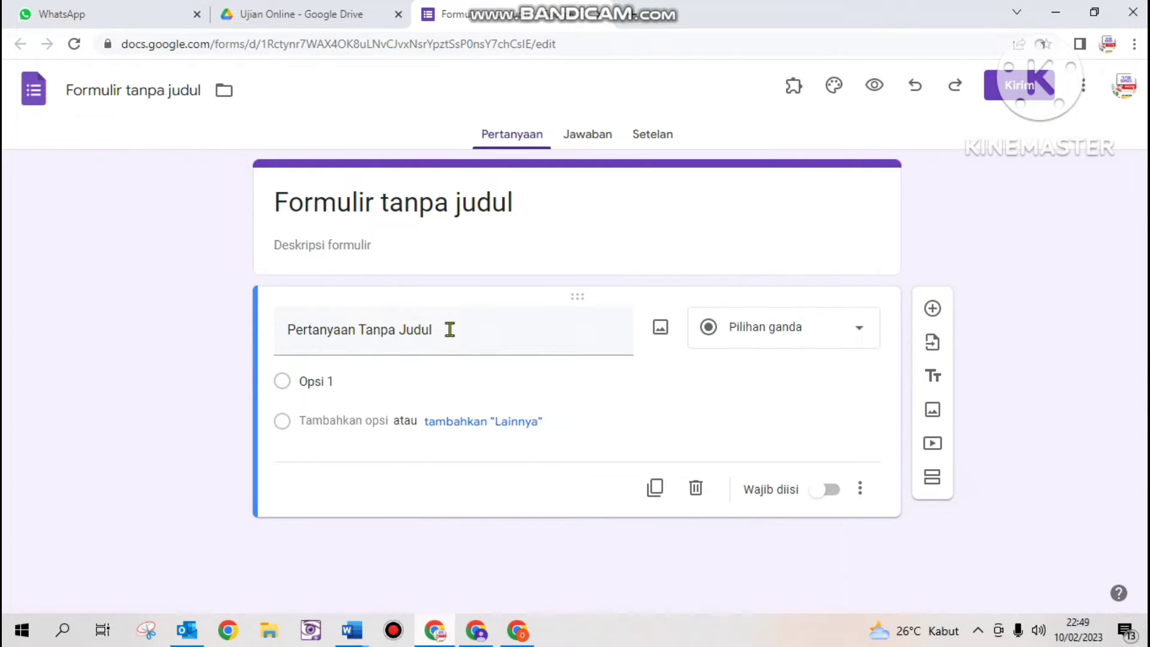
{"action": "left_click", "coordinate": [521, 202]}
{"action": "left_click_drag", "start_coordinate": [516, 203], "coordinate": [262, 210]}
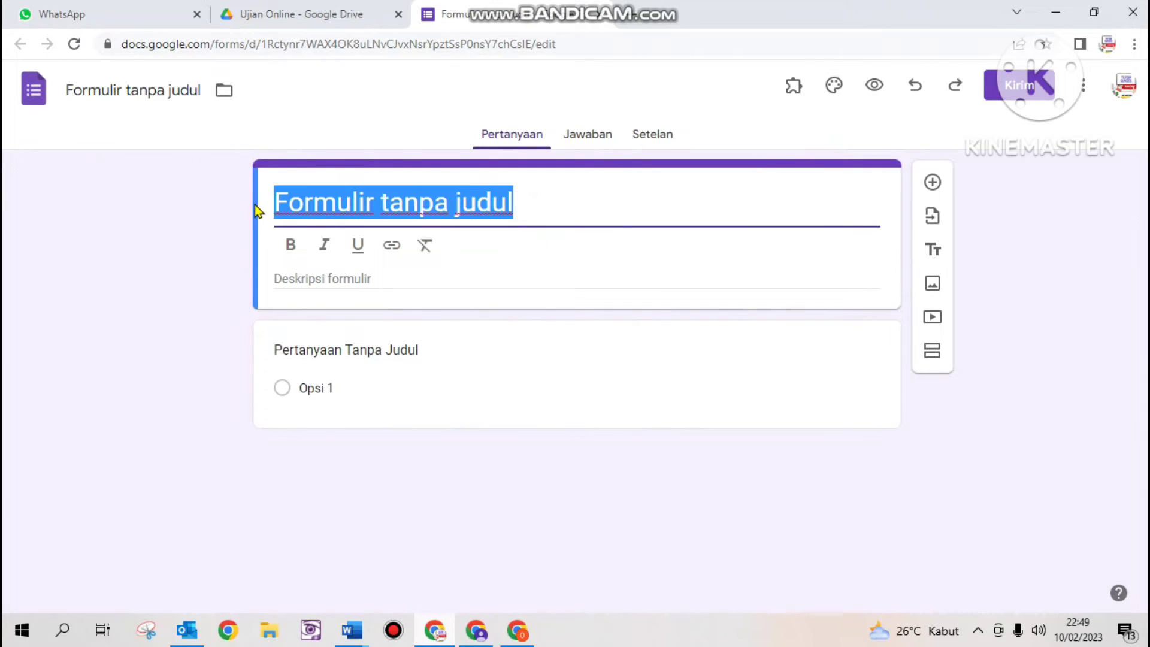
{"action": "key", "text": "ctrl+v"}
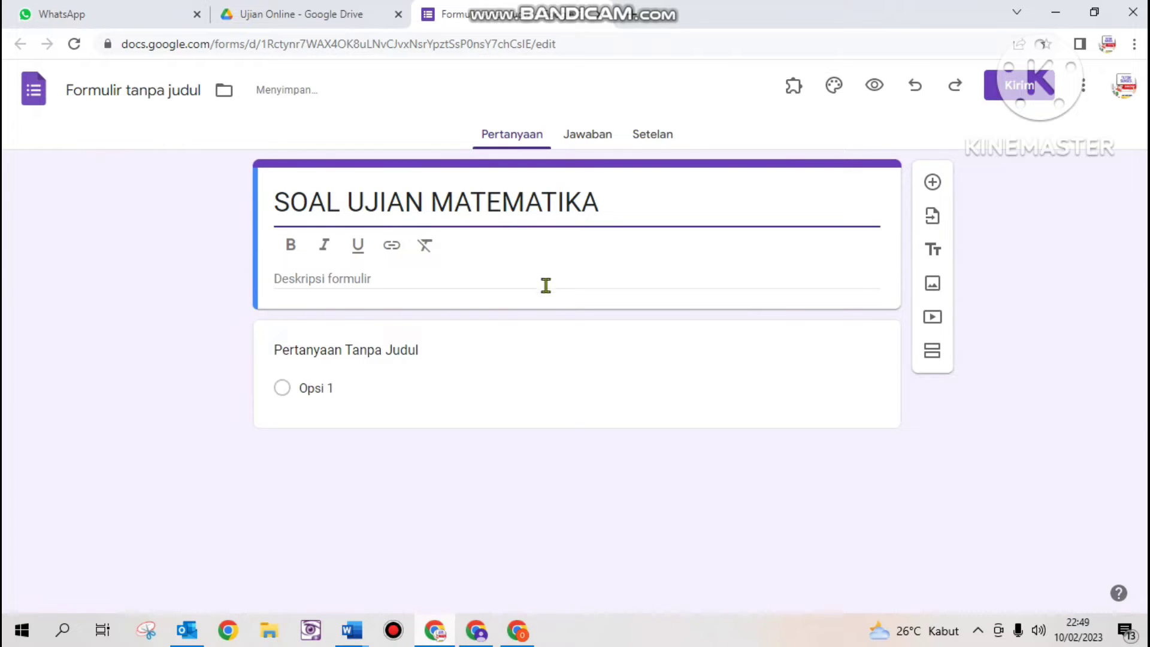
{"action": "left_click", "coordinate": [958, 402]}
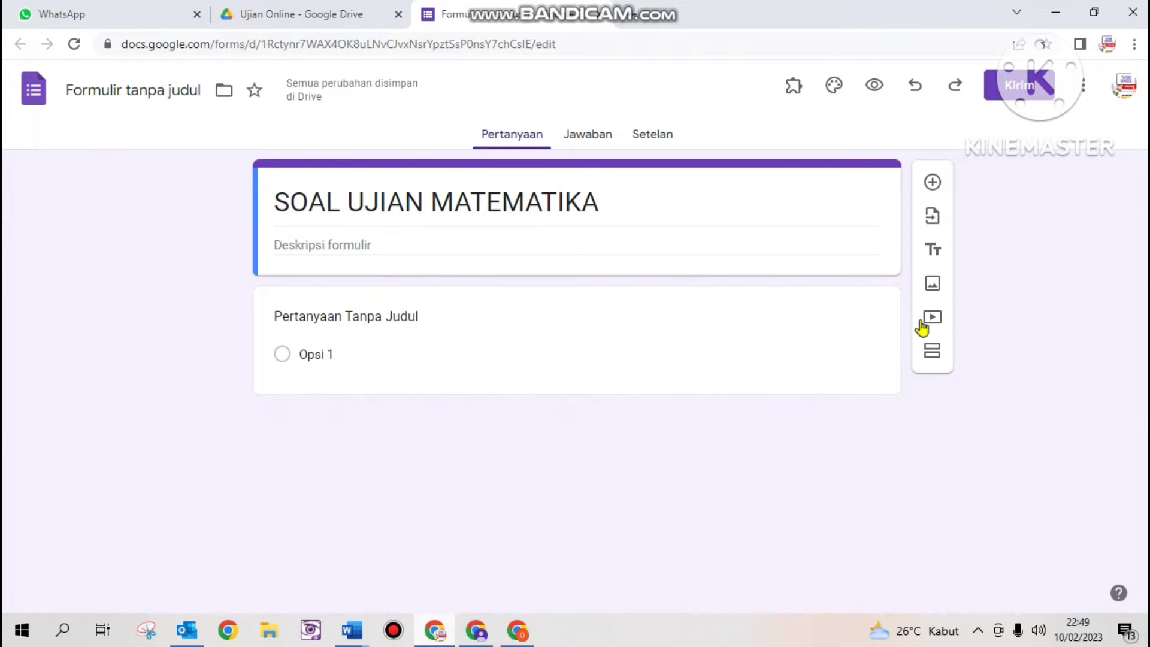
Add a new question to the form and fill its text with "1. 54 x 3 =" copied from Document1 in Word
{"action": "left_click", "coordinate": [928, 185]}
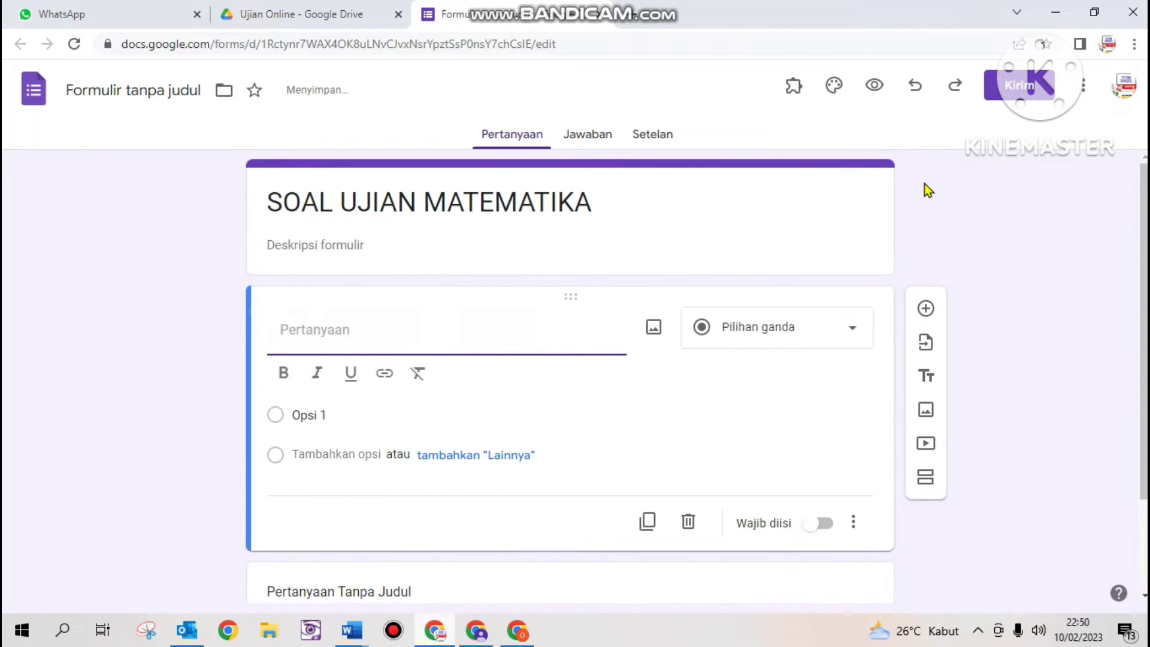
{"action": "left_click", "coordinate": [352, 631]}
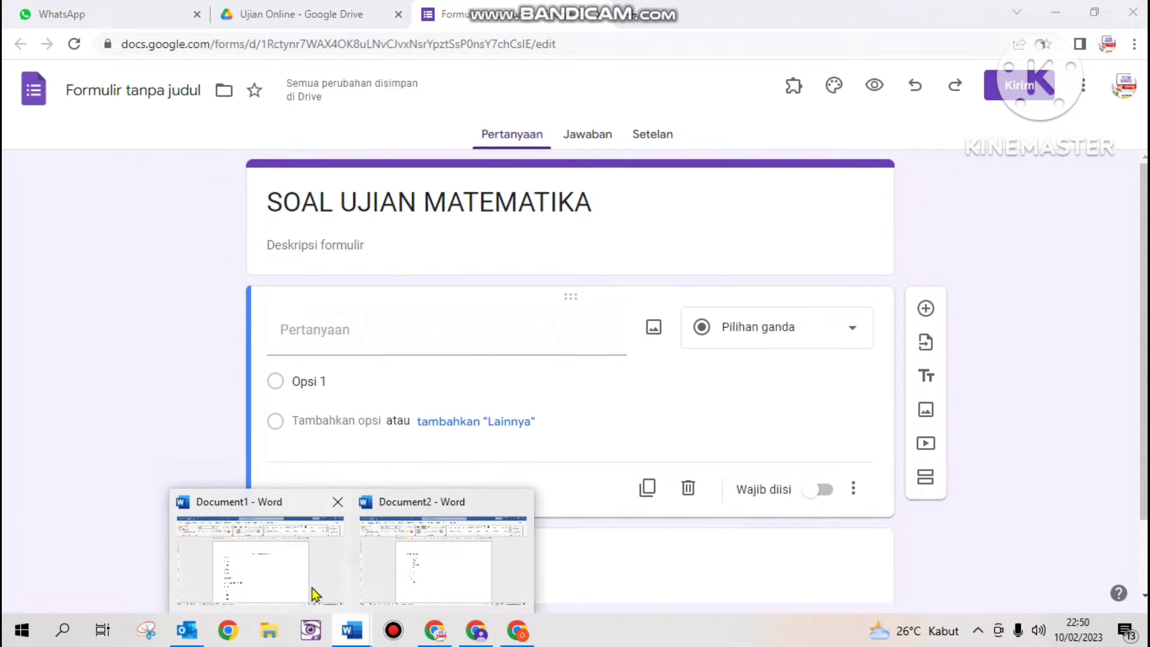
{"action": "left_click", "coordinate": [300, 580]}
{"action": "left_click", "coordinate": [429, 288]}
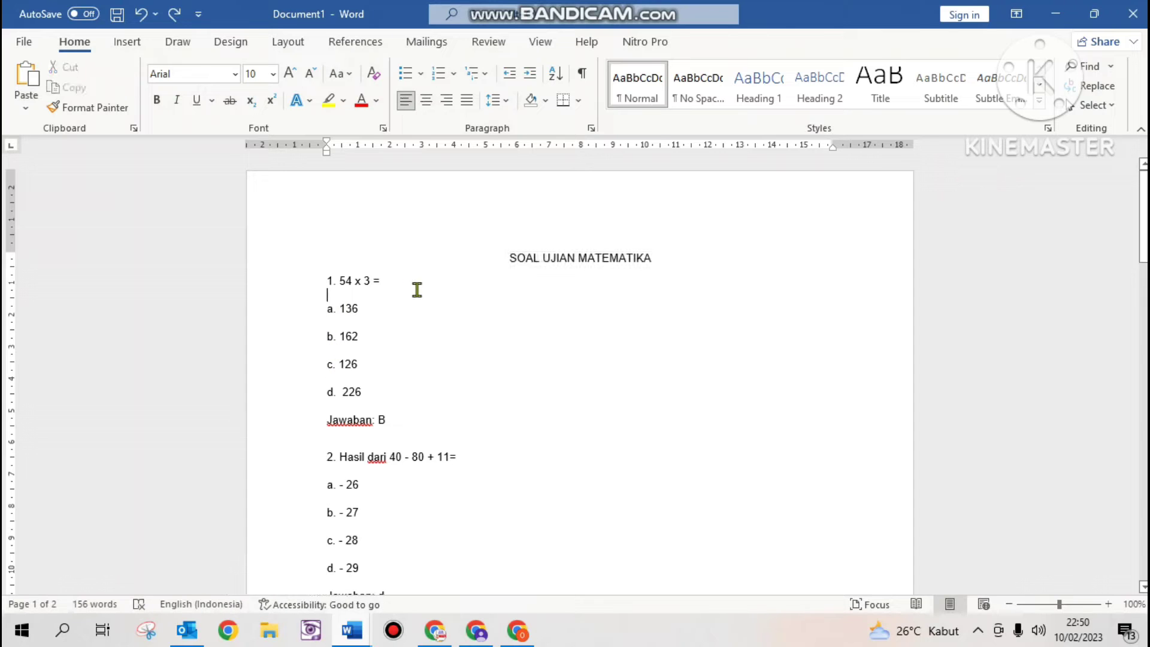
{"action": "left_click", "coordinate": [389, 281]}
{"action": "left_click_drag", "start_coordinate": [388, 282], "coordinate": [329, 285]}
{"action": "key", "text": "ctrl+c"}
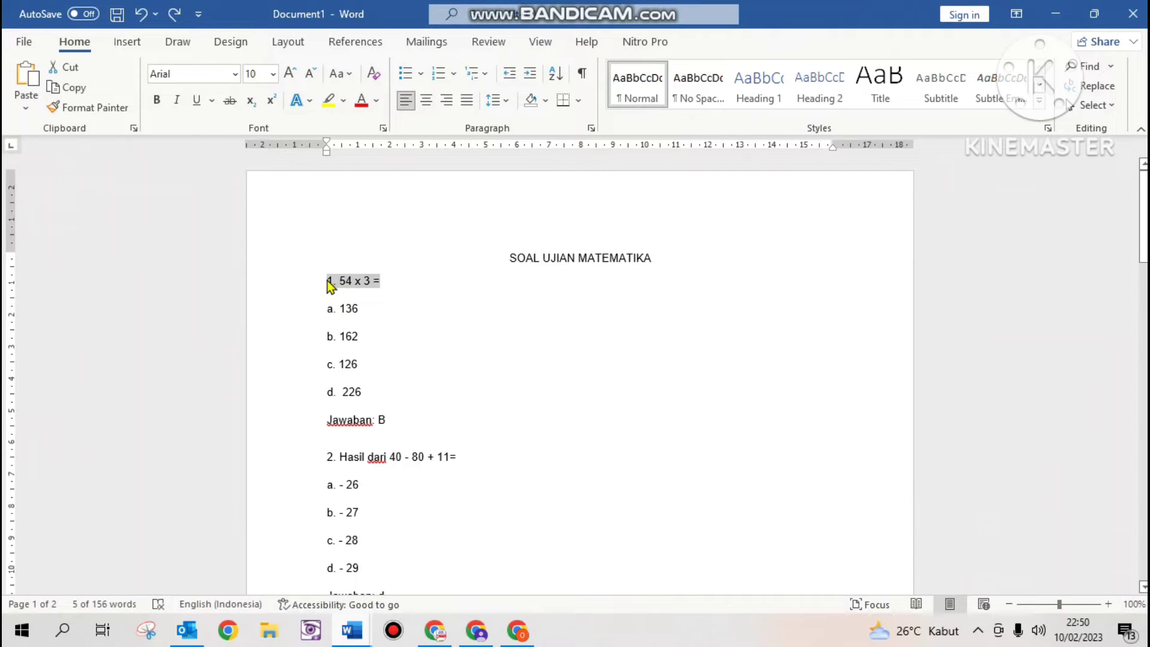
{"action": "left_click", "coordinate": [434, 629]}
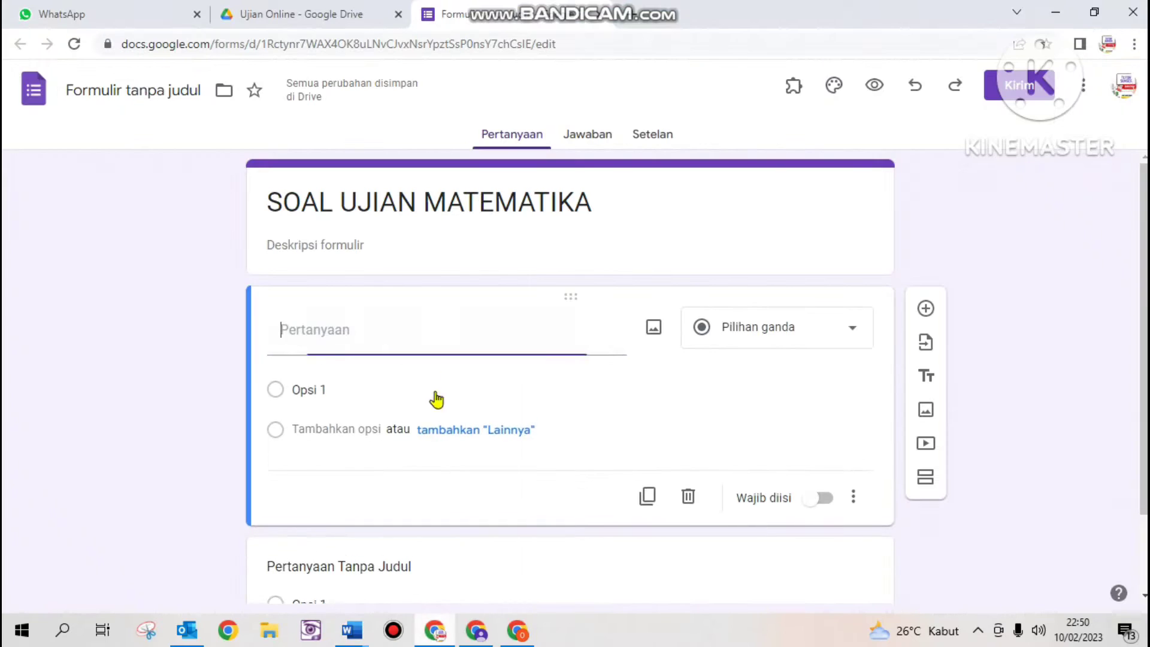
{"action": "key", "text": "ctrl+v"}
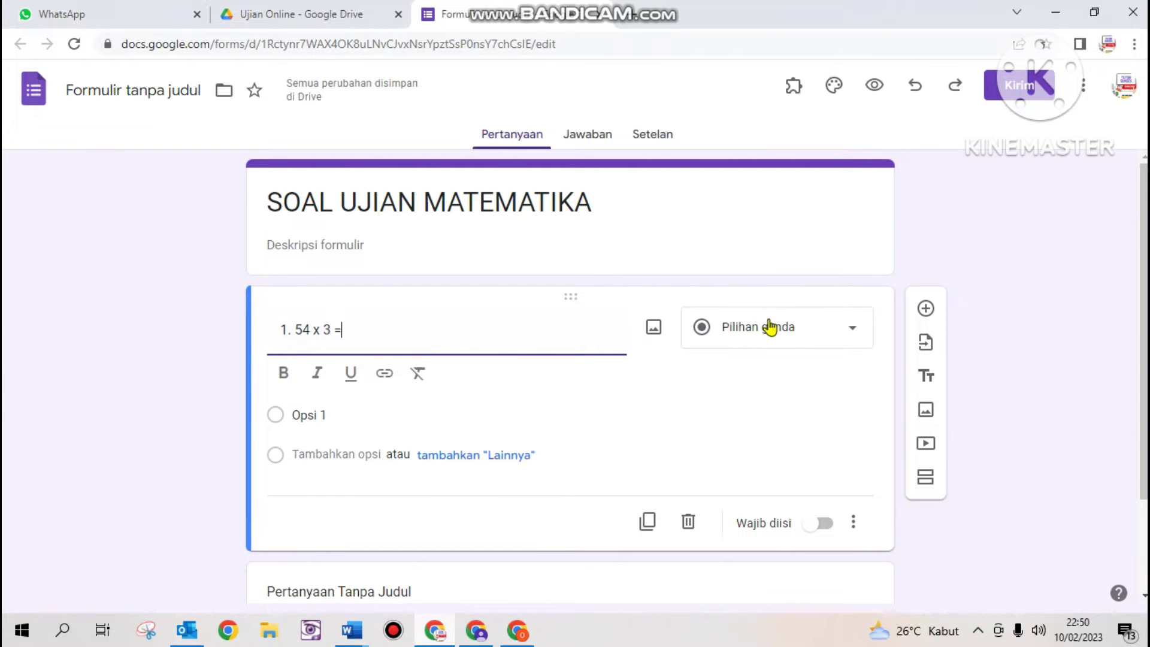
{"action": "scroll", "coordinate": [841, 300], "scroll_direction": "down", "scroll_amount": 1}
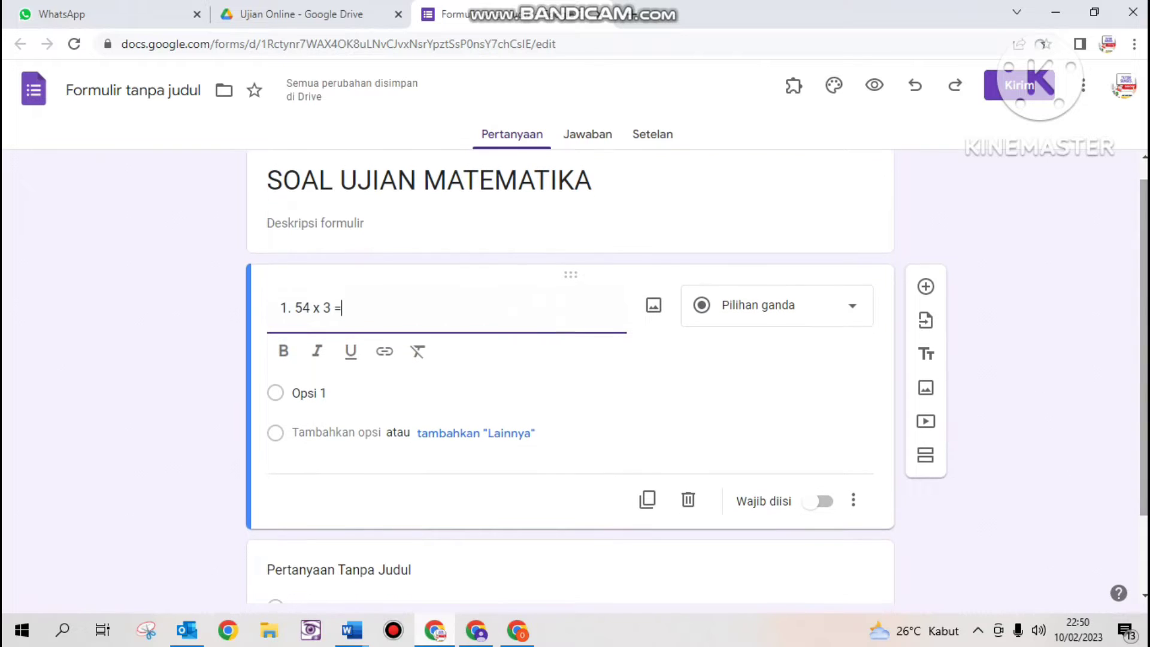
{"action": "left_click", "coordinate": [852, 324]}
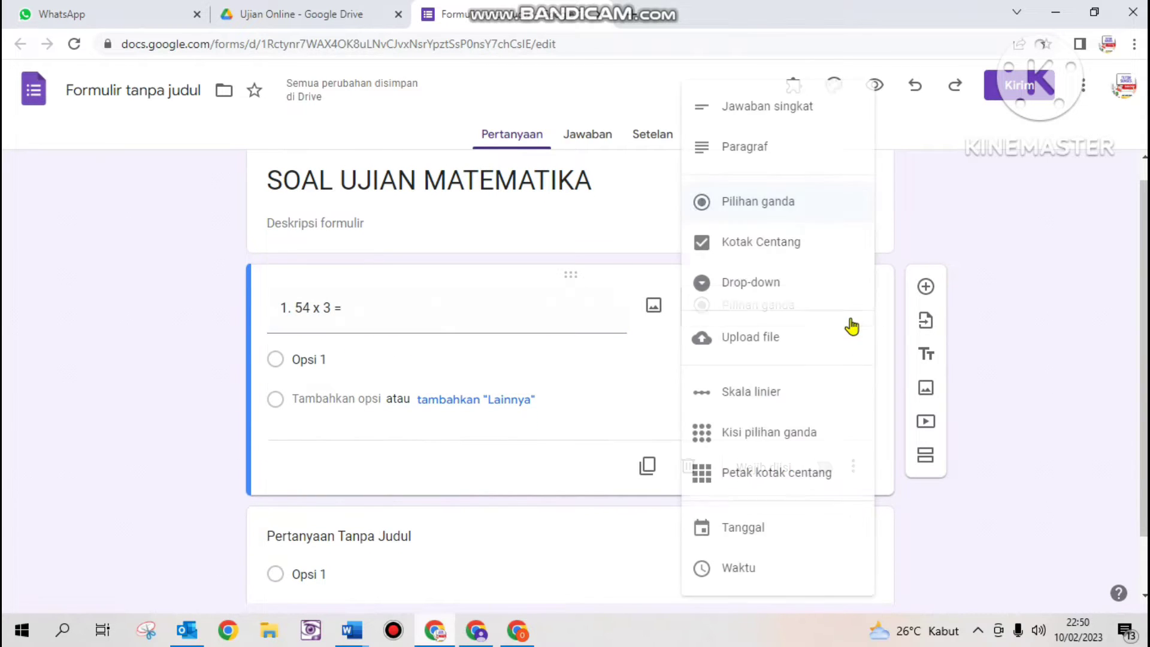
{"action": "left_click", "coordinate": [1040, 247]}
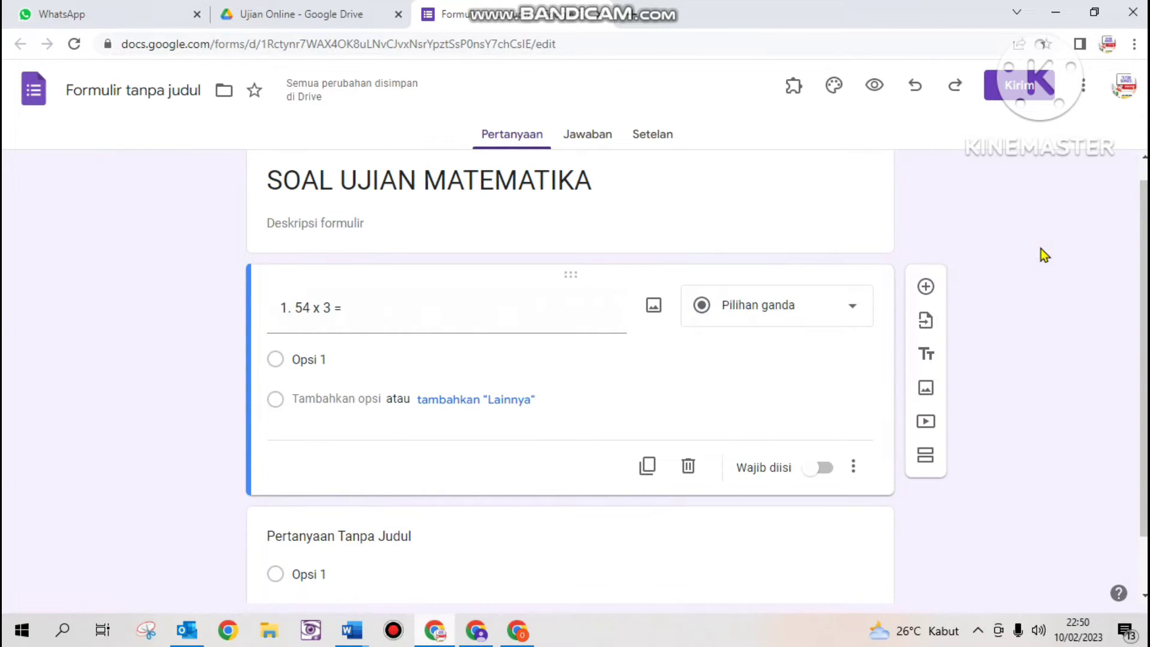
{"action": "scroll", "coordinate": [575, 302], "scroll_direction": "up", "scroll_amount": 1}
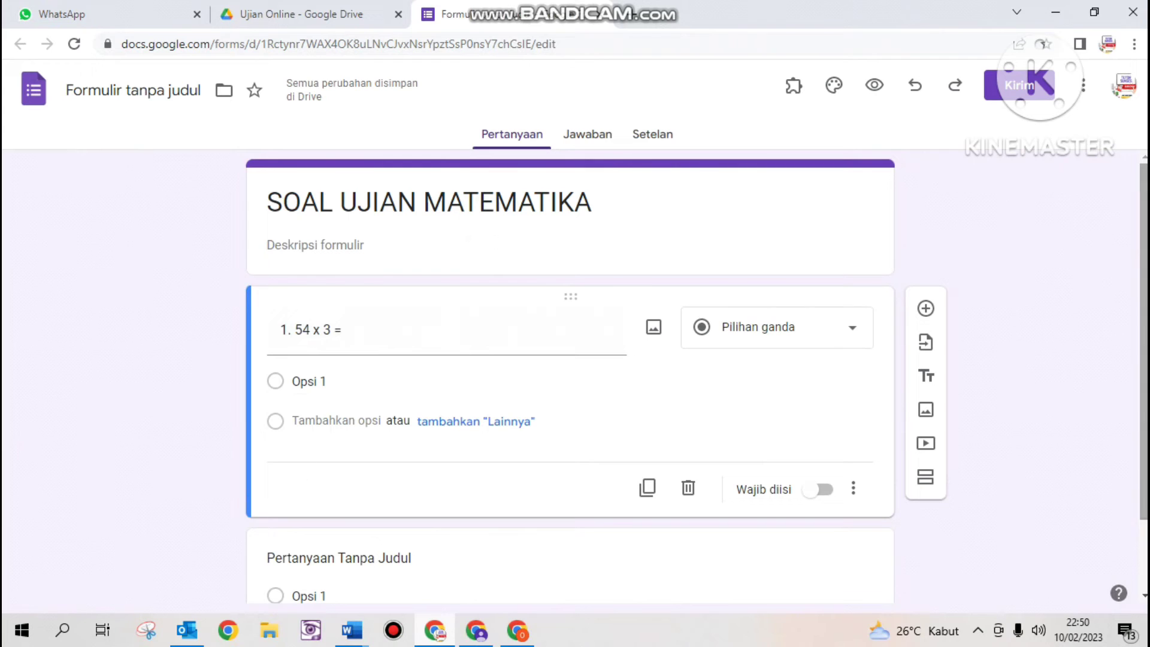
Replace Opsi 1 of the first question with the choices a. 136, b. 162, c. 126 and d. 226 copied from Document1 in Word
{"action": "left_click", "coordinate": [329, 385]}
{"action": "key", "text": "BackSpace"}
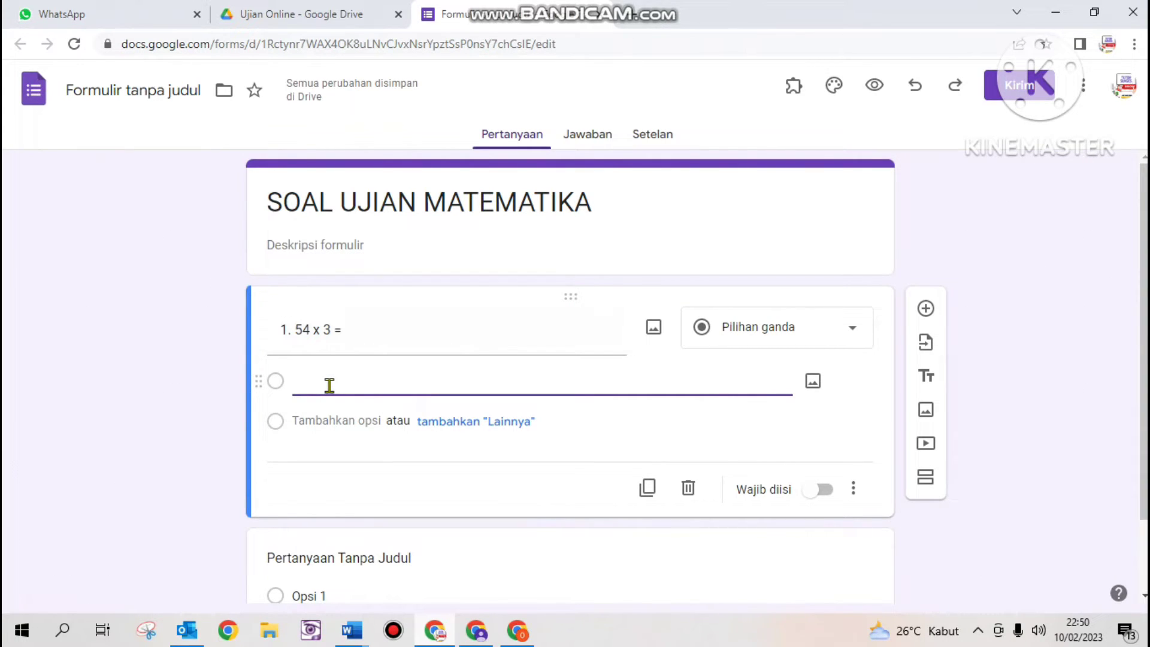
{"action": "left_click", "coordinate": [352, 630]}
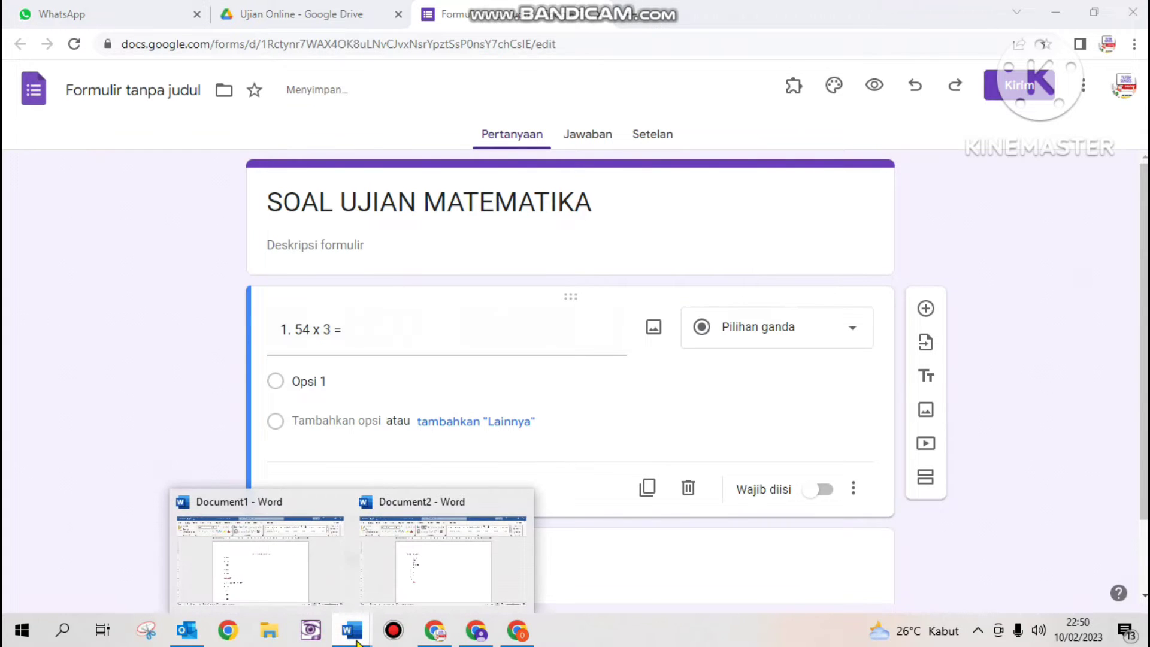
{"action": "left_click", "coordinate": [294, 603]}
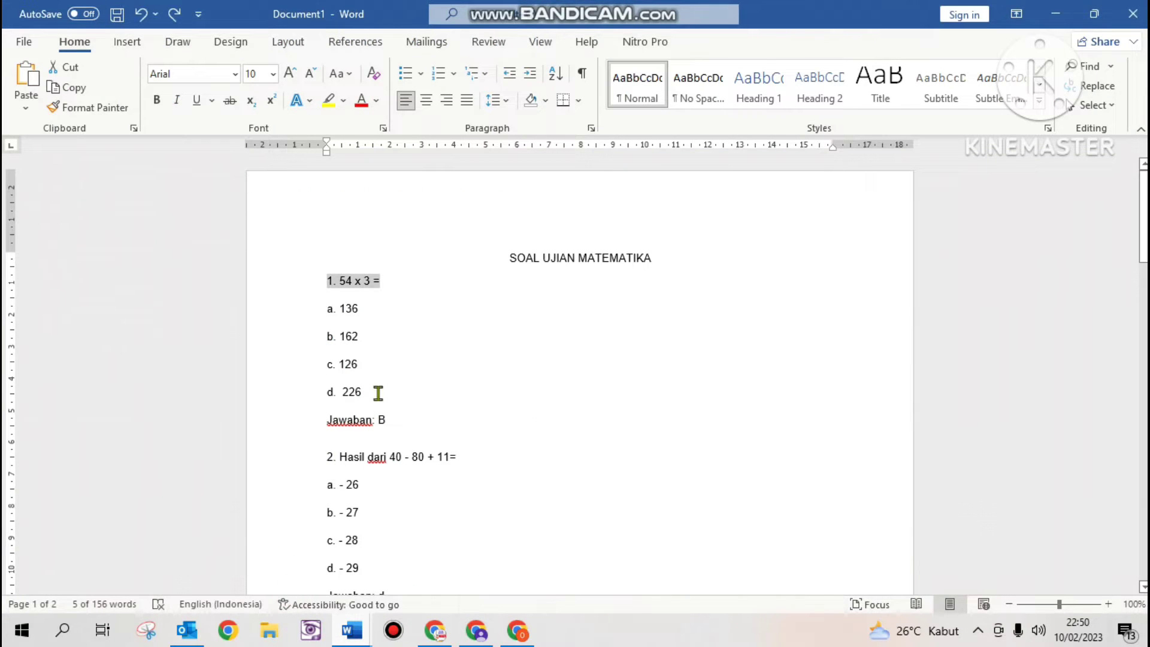
{"action": "left_click_drag", "start_coordinate": [378, 392], "coordinate": [325, 306]}
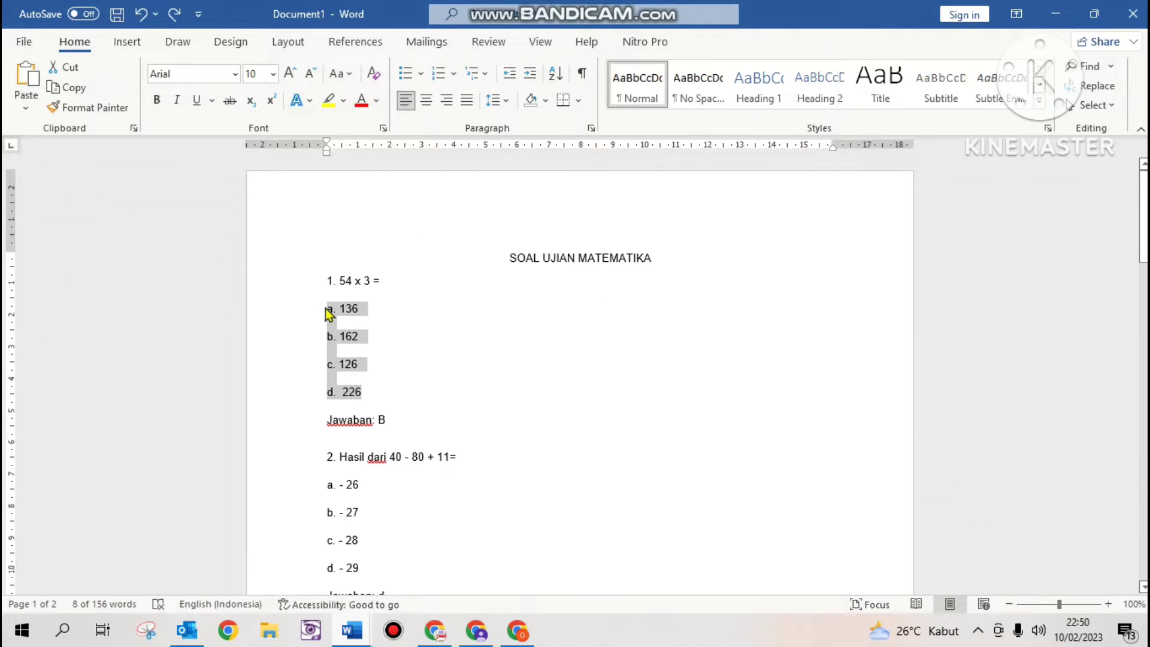
{"action": "left_click", "coordinate": [435, 630]}
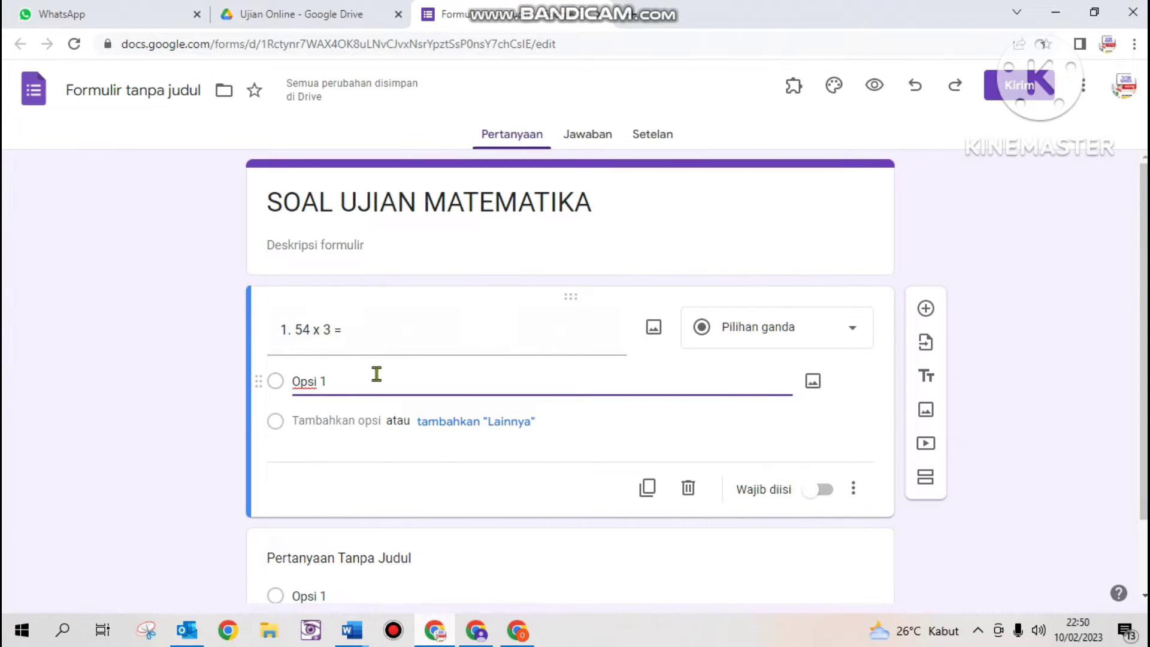
{"action": "left_click_drag", "start_coordinate": [365, 380], "coordinate": [294, 380]}
{"action": "key", "text": "BackSpace"}
{"action": "key", "text": "ctrl+v"}
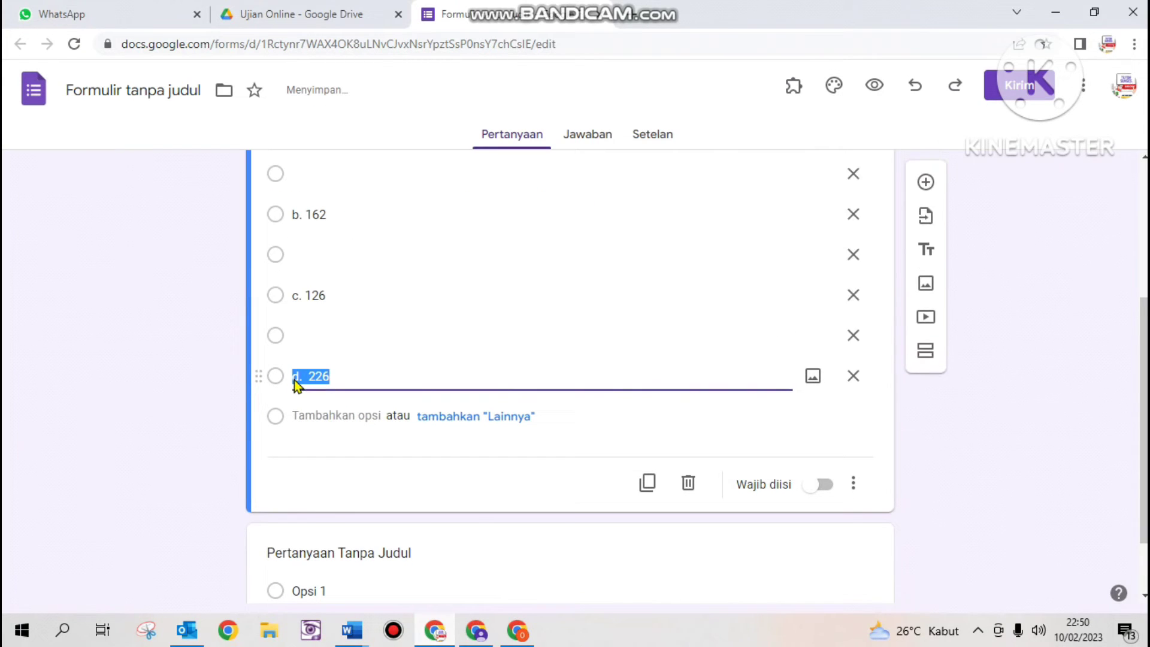
Delete the blank options between choices a, b, c and d of the first question
{"action": "left_click", "coordinate": [855, 335]}
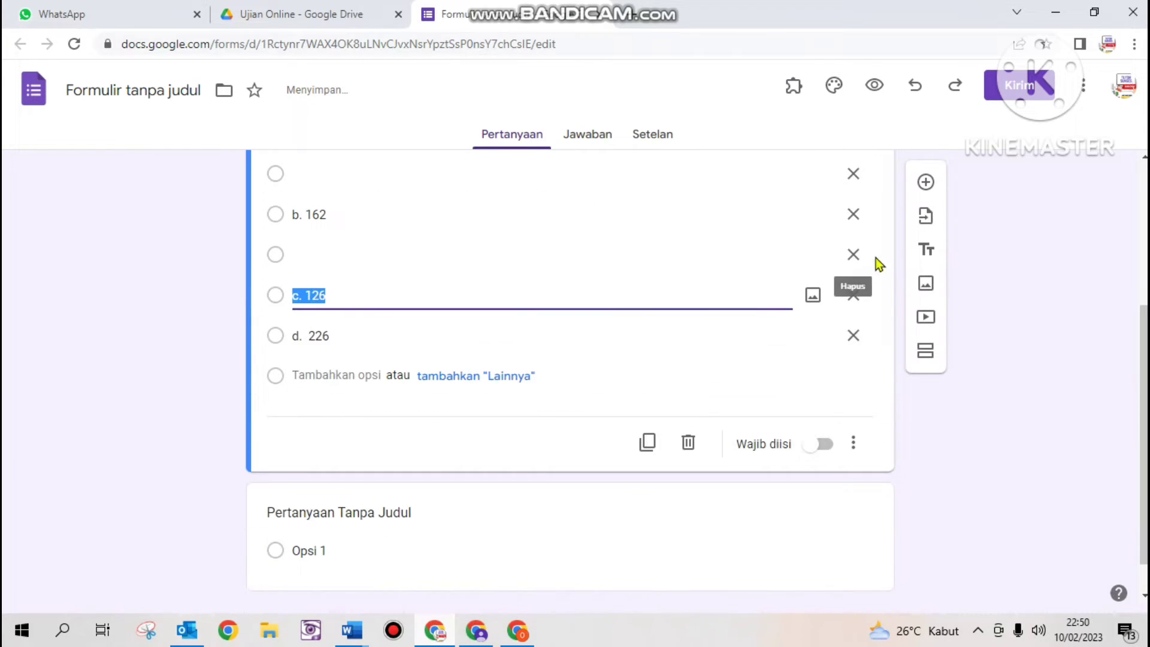
{"action": "left_click", "coordinate": [856, 255]}
{"action": "scroll", "coordinate": [887, 282], "scroll_direction": "up", "scroll_amount": 2}
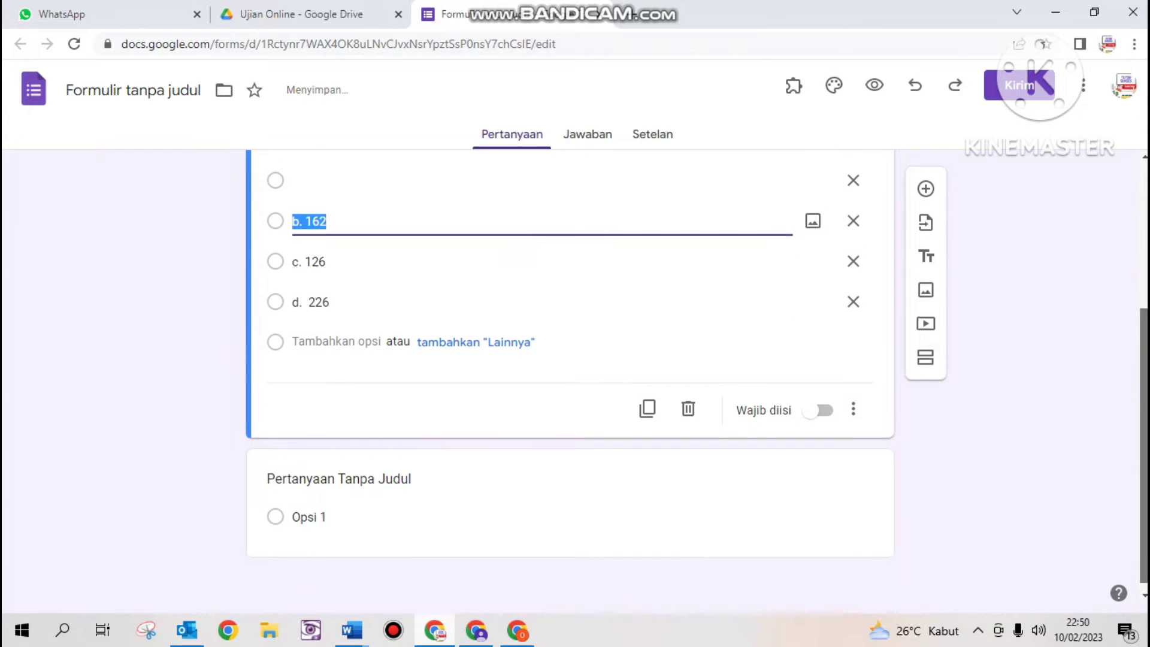
{"action": "left_click", "coordinate": [853, 296]}
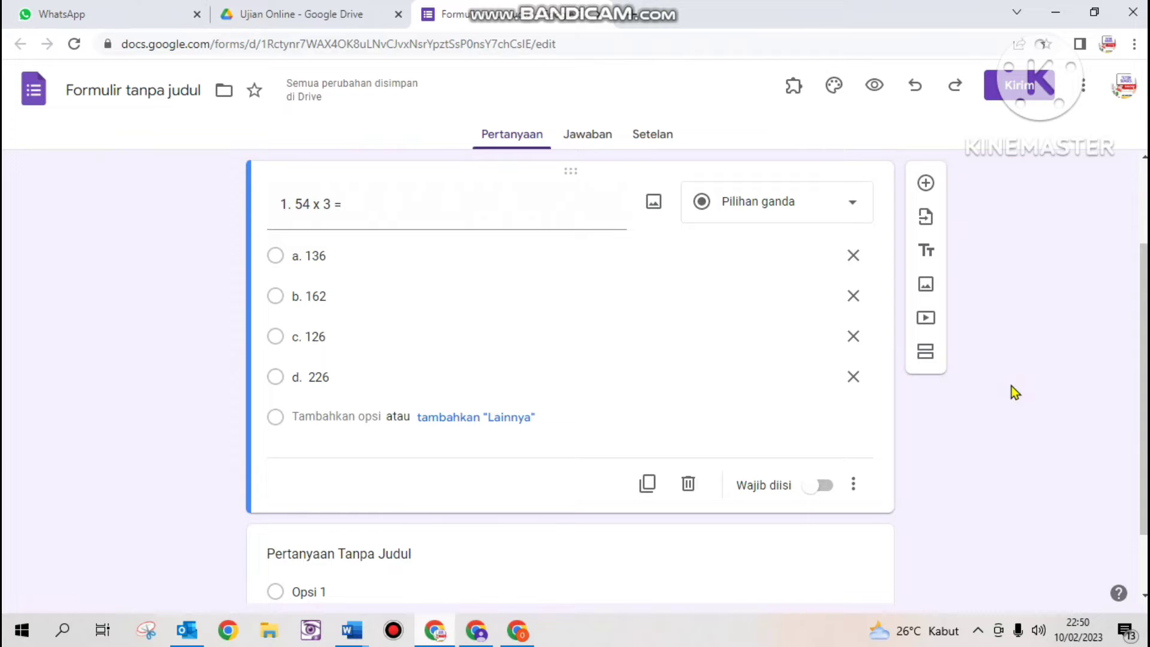
Open the form's settings and enable "Jadikan ini sebagai kuis" to make it a quiz
{"action": "scroll", "coordinate": [1144, 389], "scroll_direction": "up", "scroll_amount": 1}
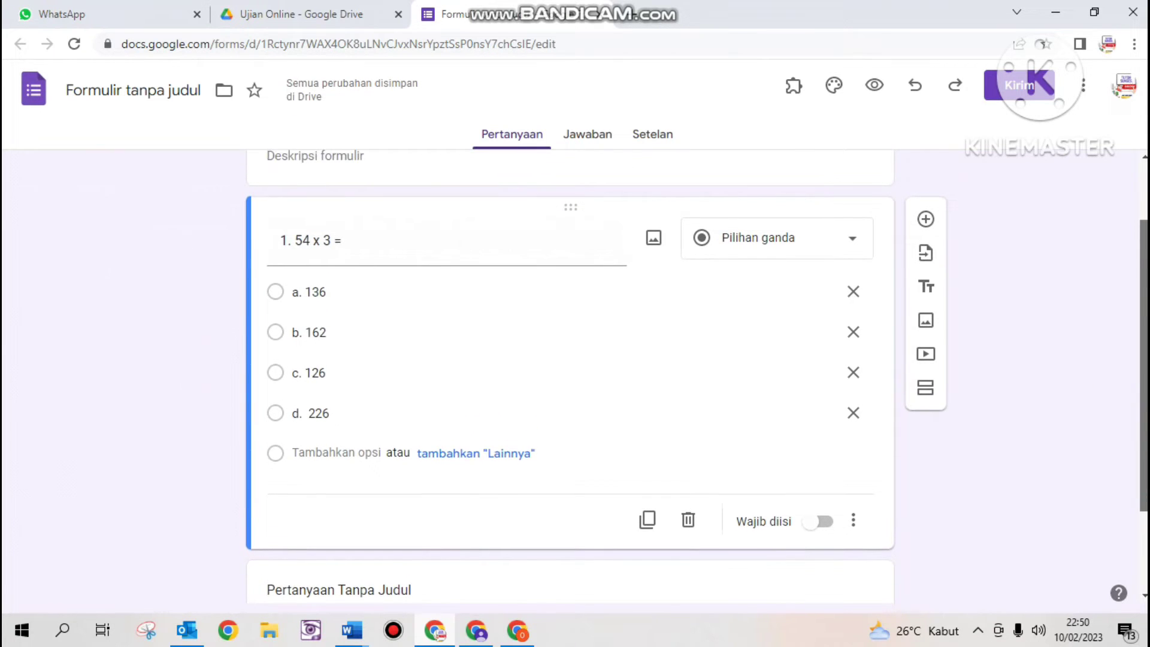
{"action": "scroll", "coordinate": [1141, 290], "scroll_direction": "up", "scroll_amount": 3}
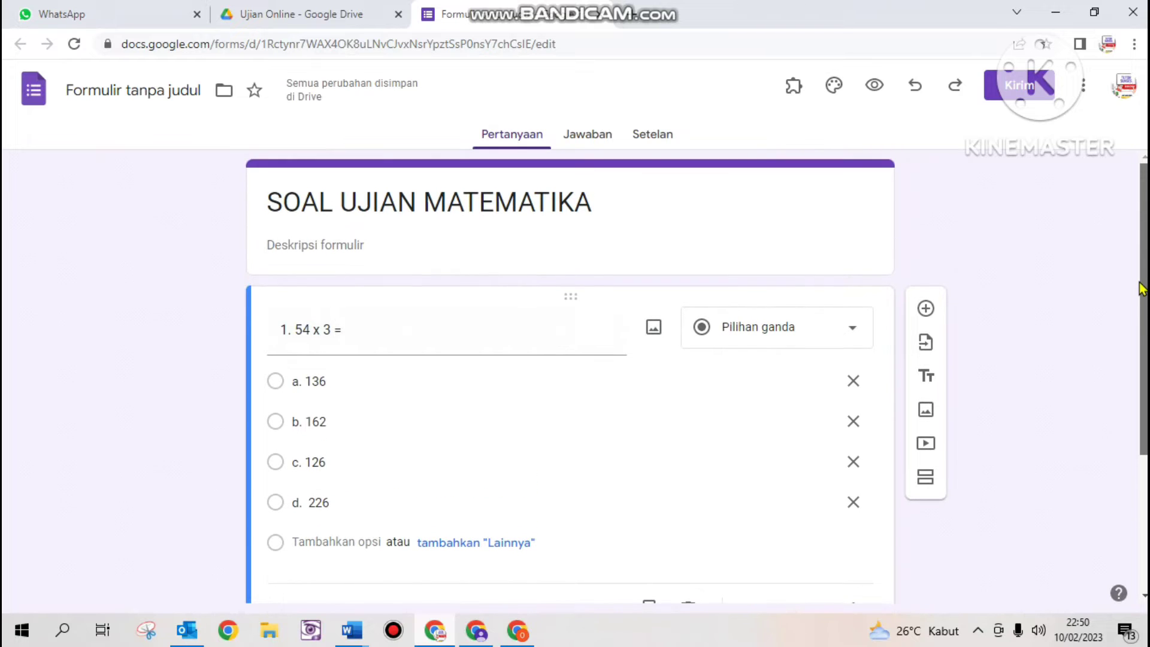
{"action": "left_click", "coordinate": [658, 140]}
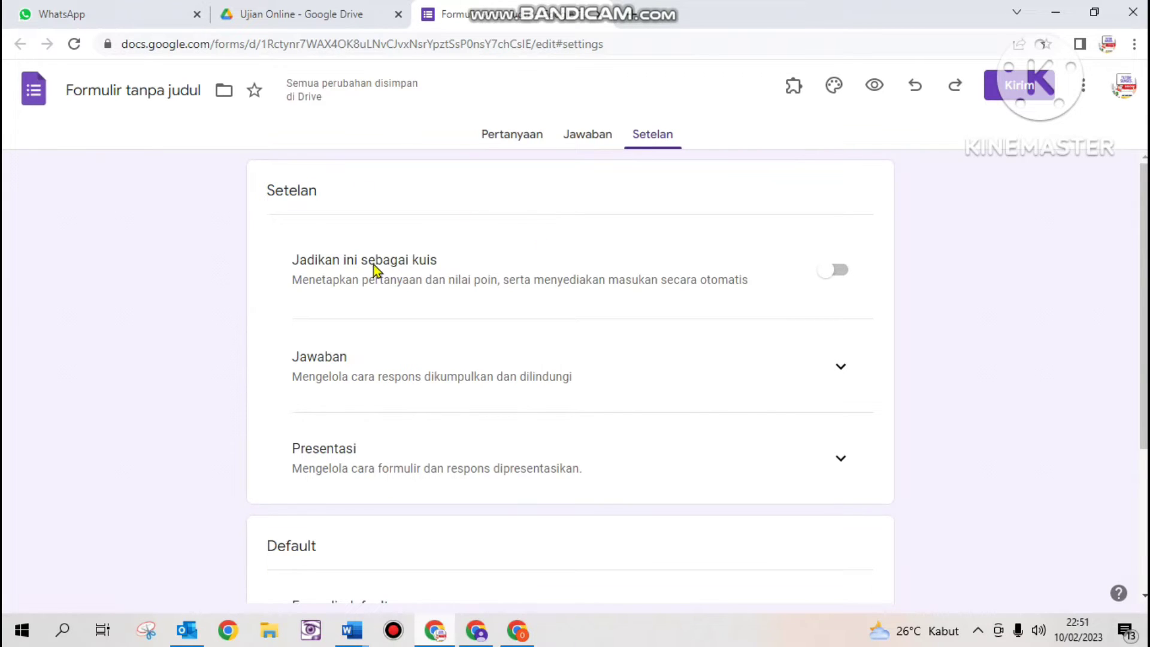
{"action": "left_click", "coordinate": [826, 274]}
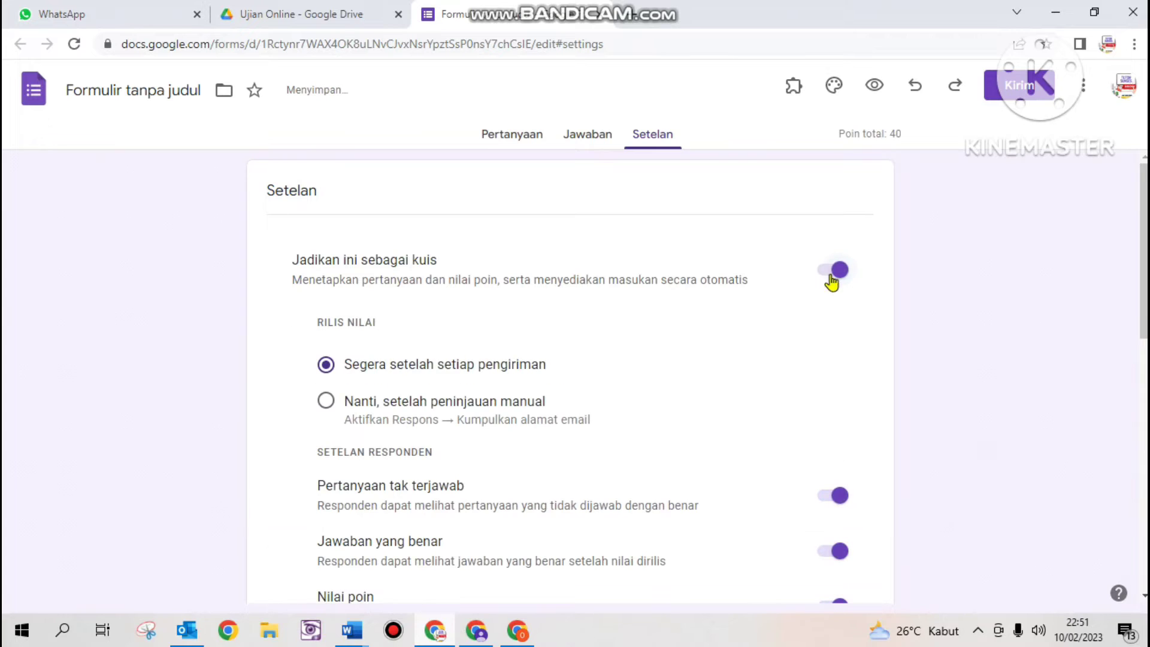
Turn off "Pertanyaan tak terjawab" and "Jawaban yang benar" for respondents, keeping the default question value at 20 points
{"action": "scroll", "coordinate": [859, 201], "scroll_direction": "down", "scroll_amount": 2}
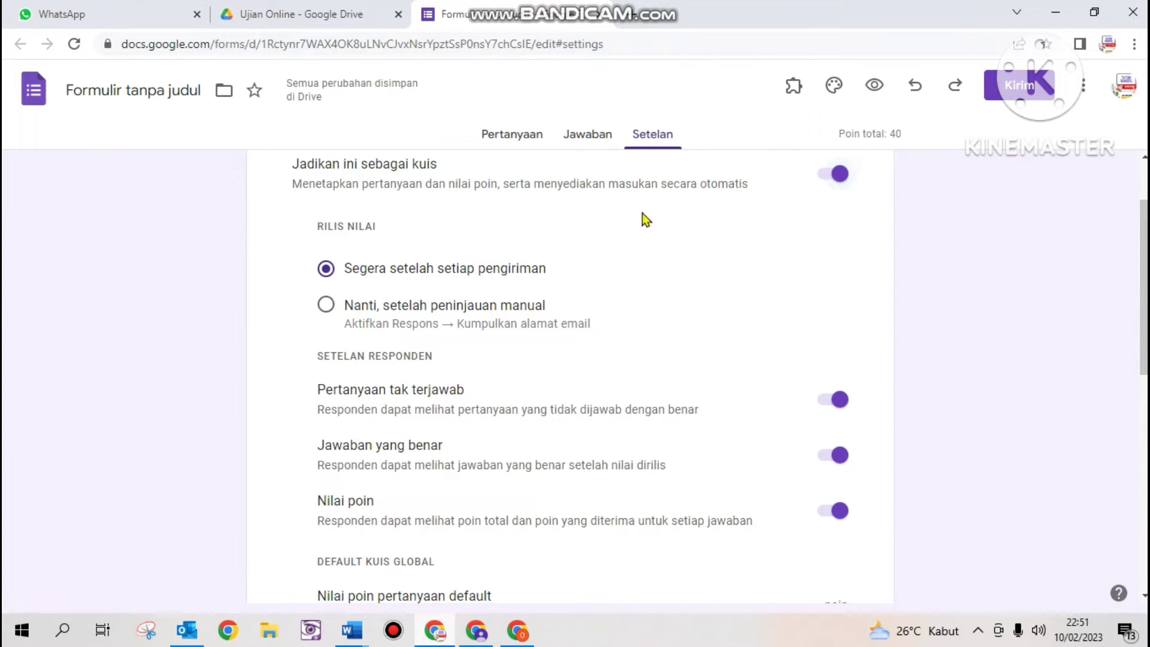
{"action": "left_click", "coordinate": [827, 400]}
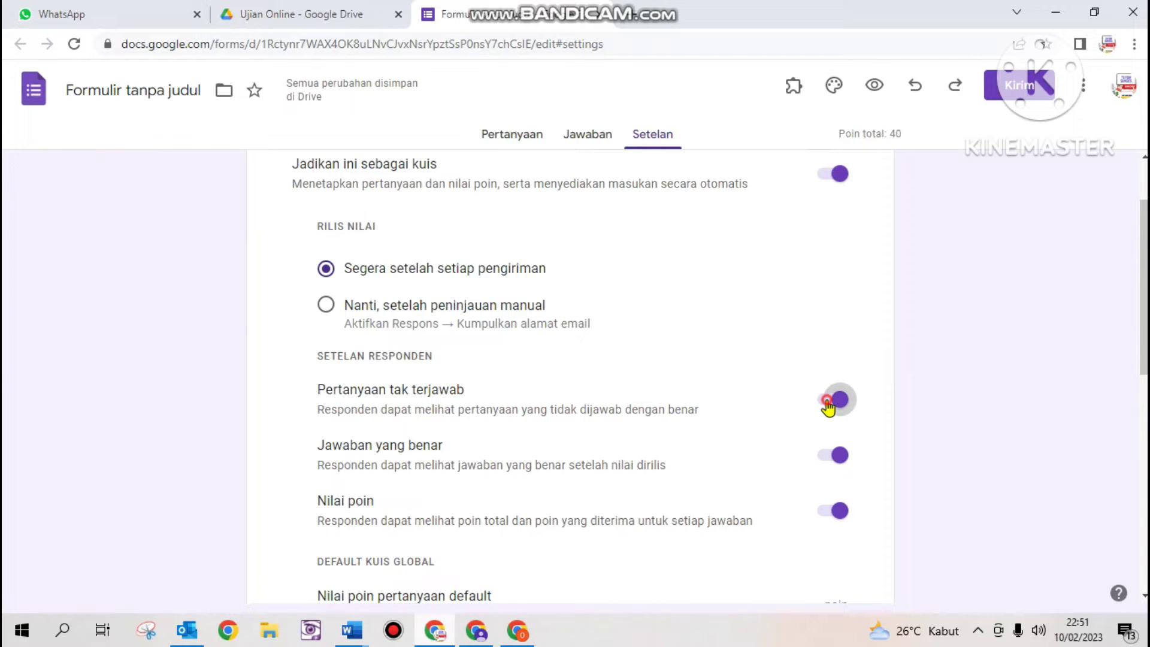
{"action": "scroll", "coordinate": [827, 407], "scroll_direction": "down", "scroll_amount": 5}
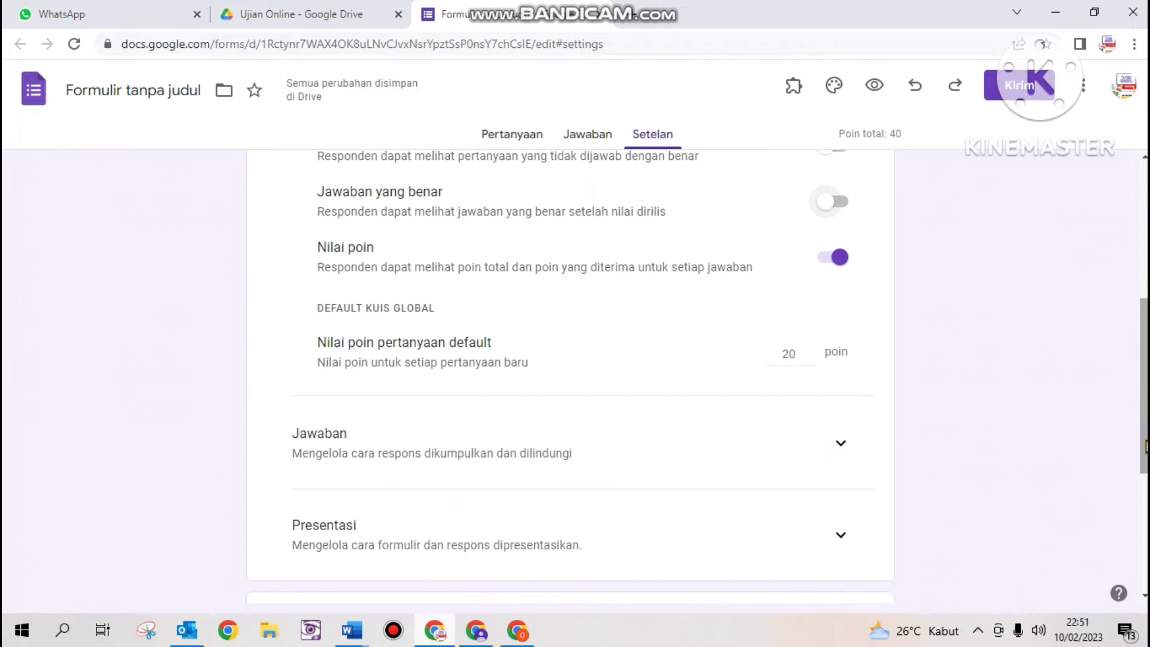
{"action": "double_click", "coordinate": [789, 354]}
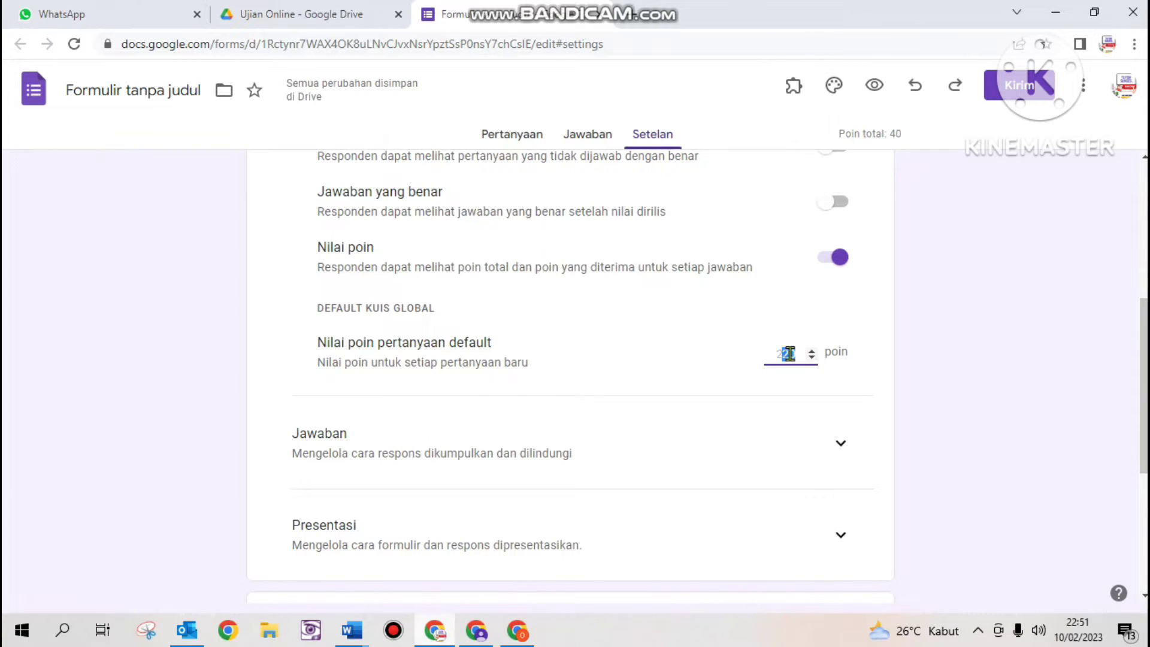
{"action": "left_click", "coordinate": [878, 373]}
Expand the Jawaban settings and enable "Batasi ke 1 jawaban" to limit respondents to one submission
{"action": "scroll", "coordinate": [1140, 380], "scroll_direction": "down", "scroll_amount": 2}
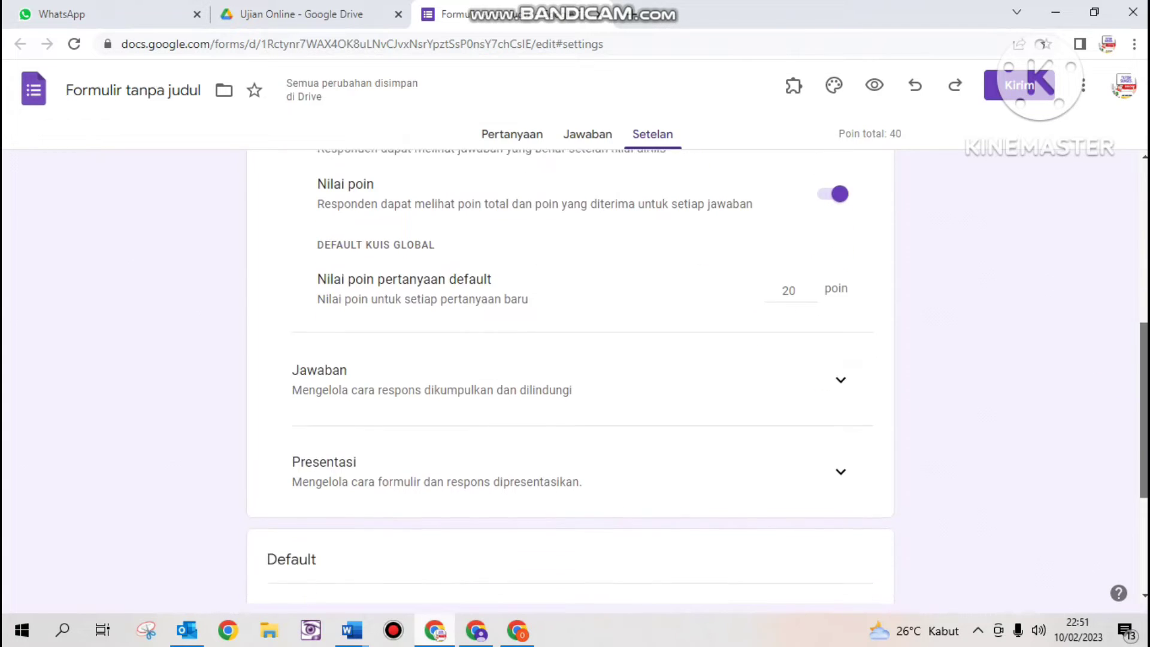
{"action": "left_click", "coordinate": [840, 361]}
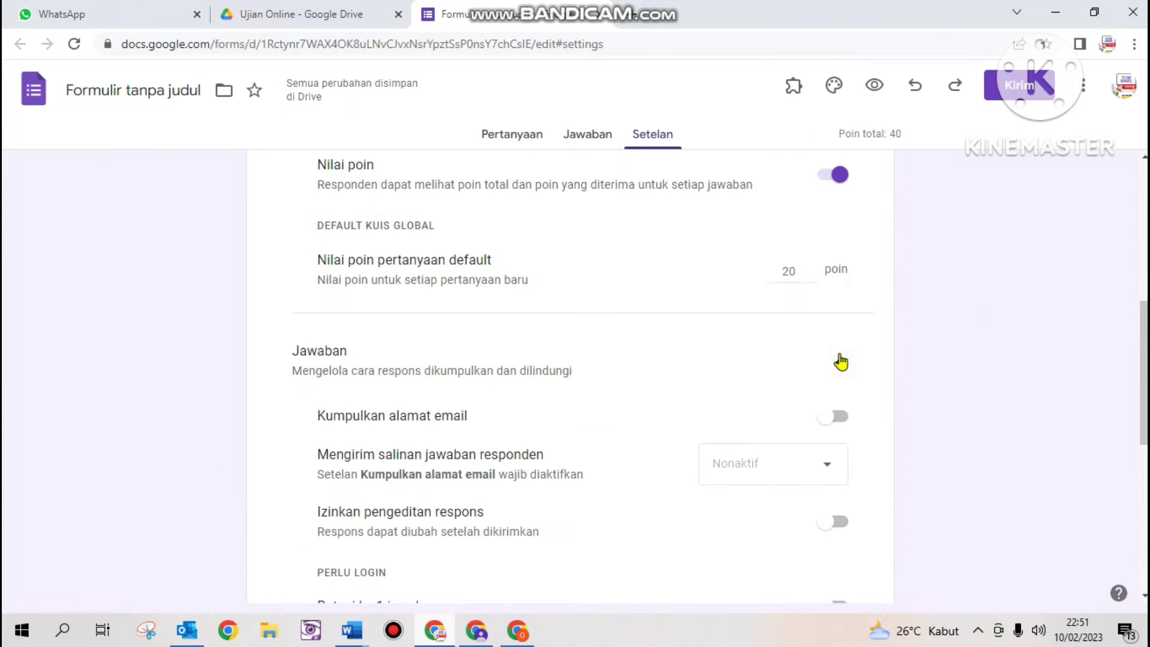
{"action": "left_click_drag", "start_coordinate": [1140, 426], "coordinate": [1140, 479]}
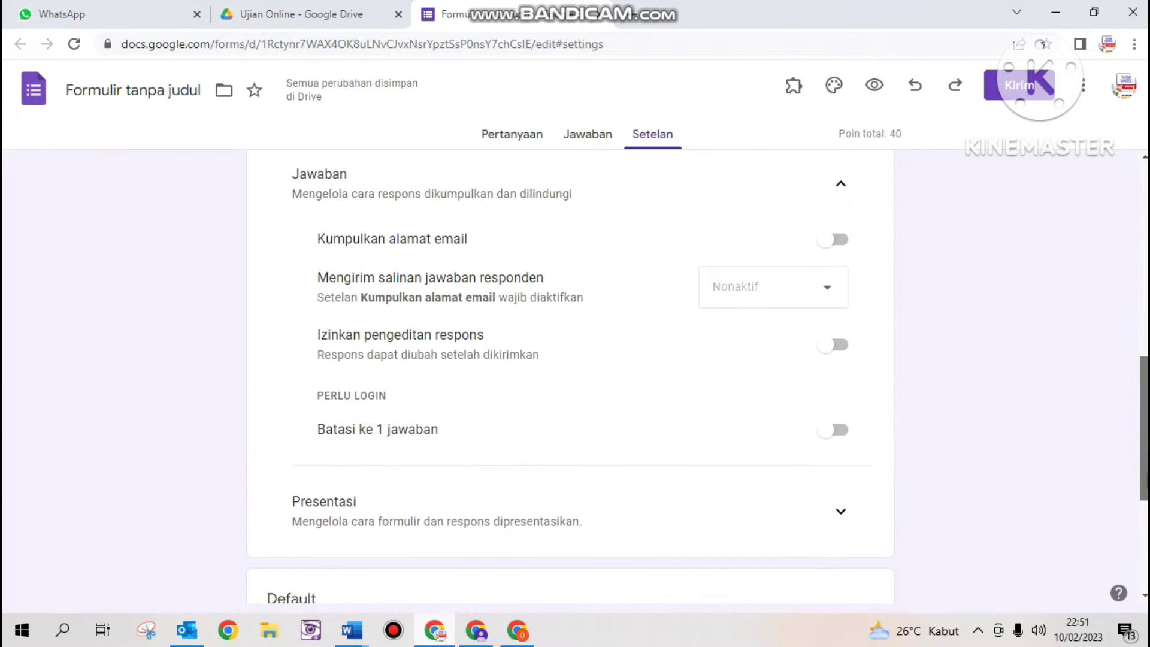
{"action": "left_click", "coordinate": [836, 435]}
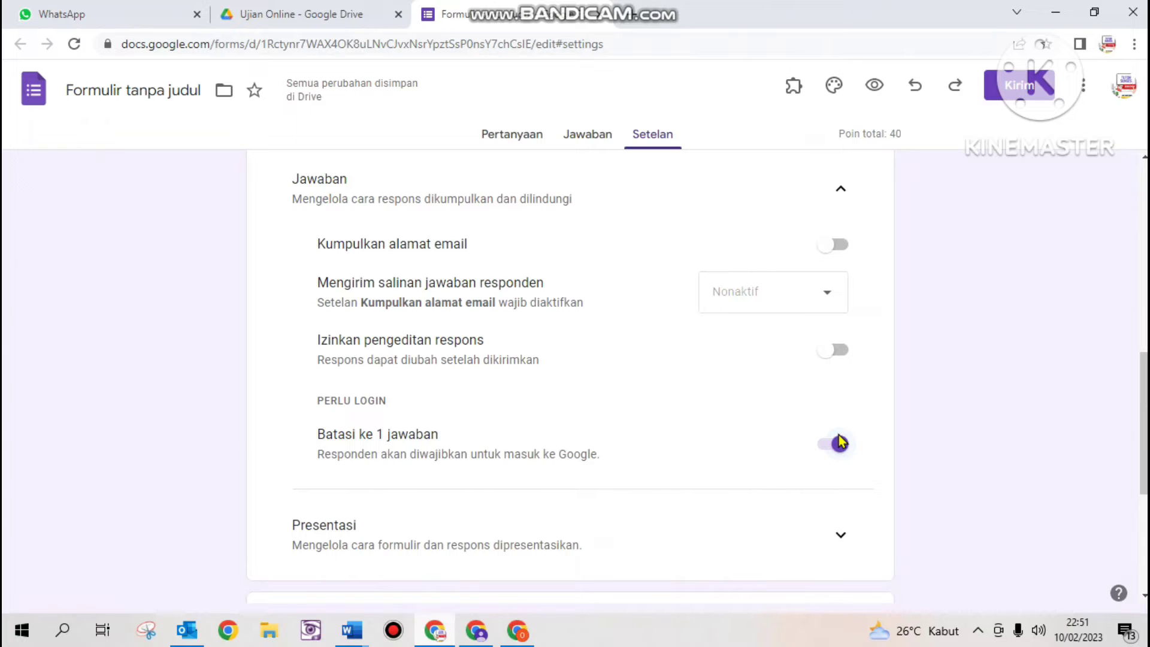
Expand the Presentasi settings and review the form's presentation options
{"action": "scroll", "coordinate": [1143, 423], "scroll_direction": "down", "scroll_amount": 3}
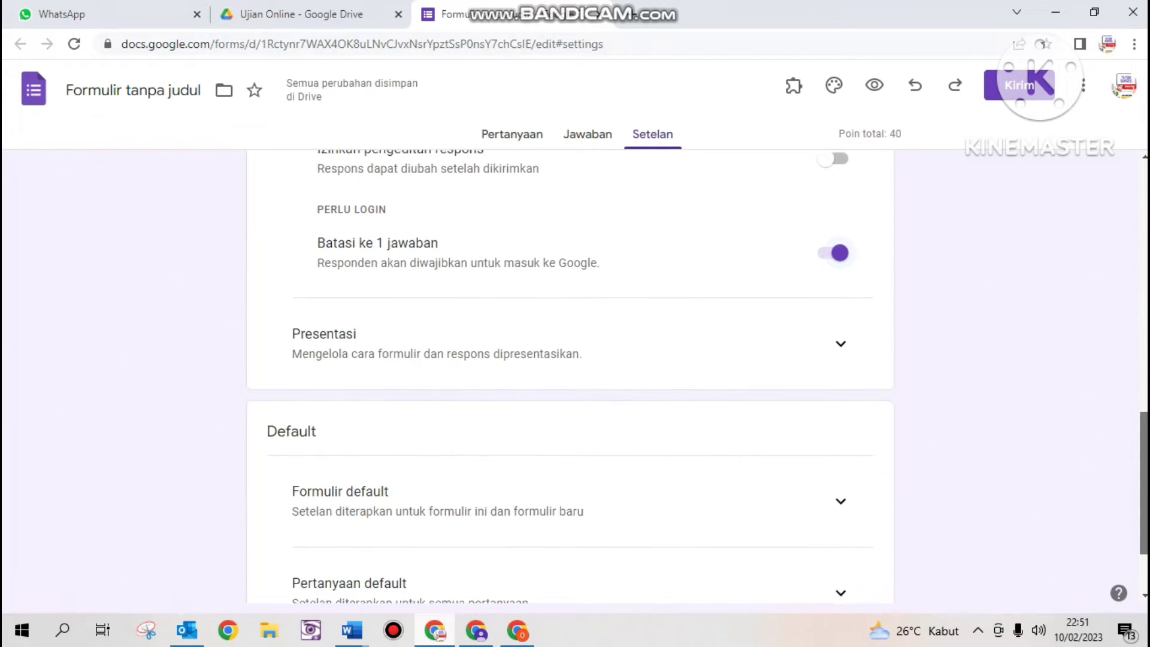
{"action": "left_click", "coordinate": [839, 343]}
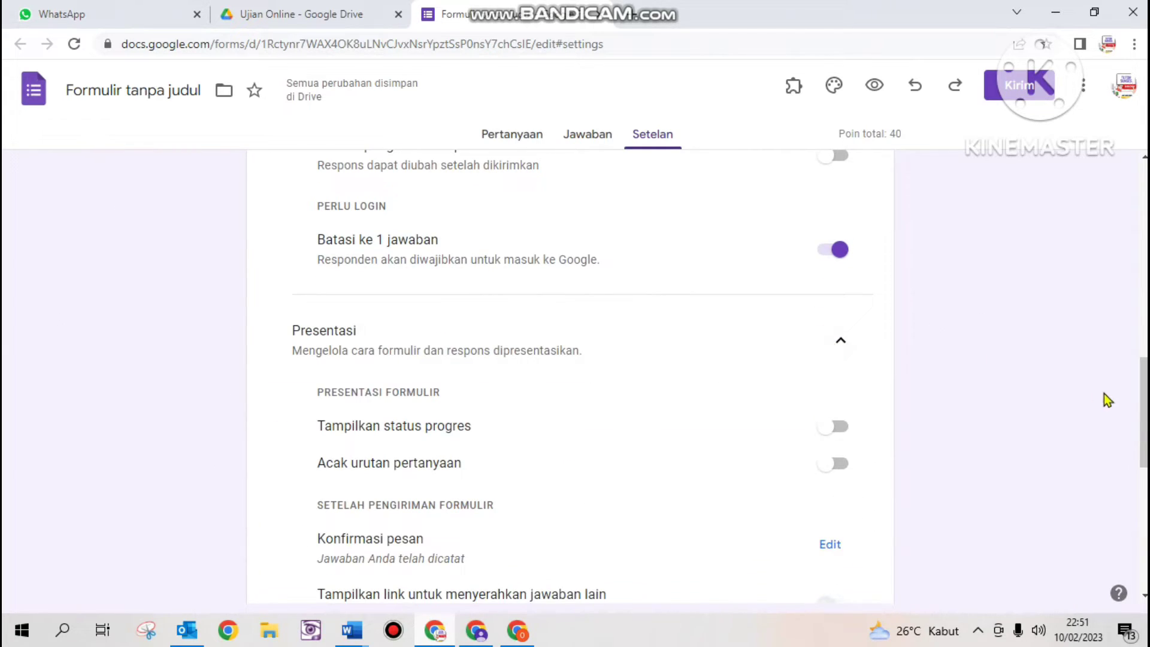
{"action": "left_click_drag", "start_coordinate": [1145, 418], "coordinate": [817, 119]}
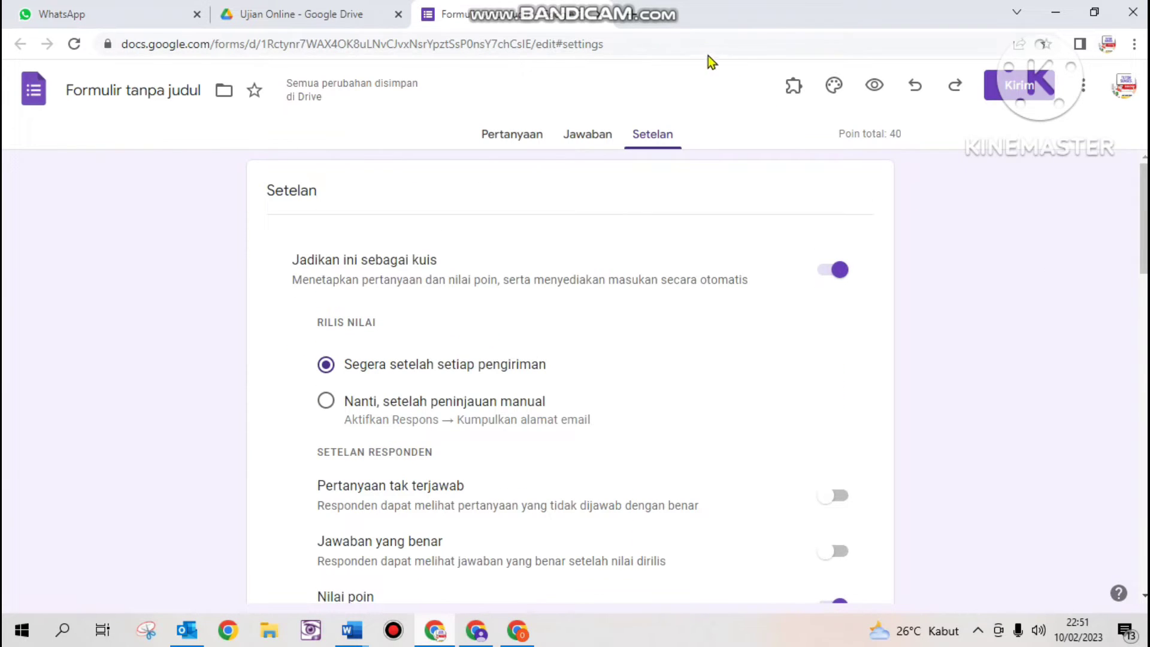
Reload the form's page and return to its questions
{"action": "left_click", "coordinate": [688, 45]}
{"action": "key", "text": "Return"}
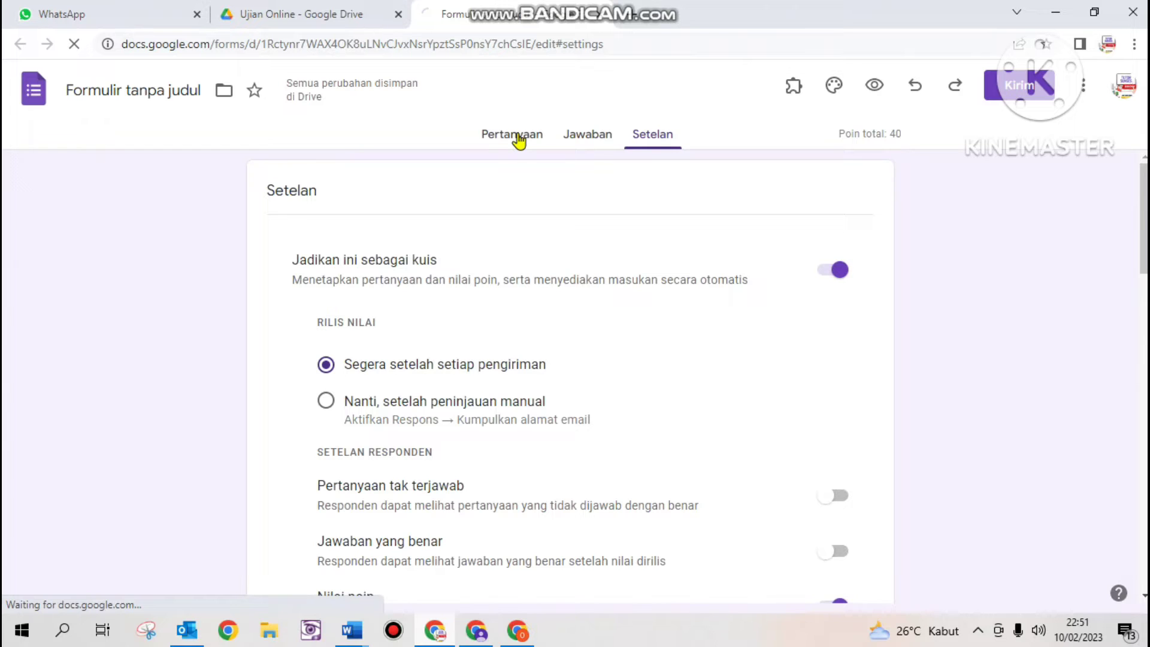
{"action": "left_click", "coordinate": [516, 137]}
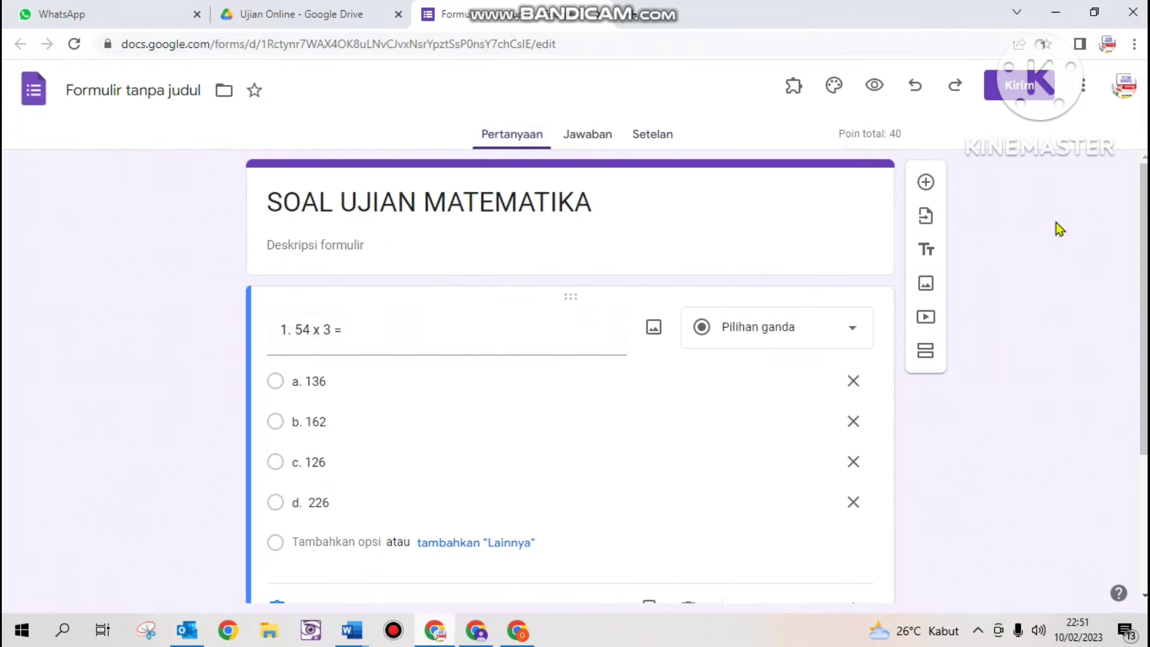
Check question 1's answer in Word, mark b. 162 as correct in its answer key, and make the question required
{"action": "scroll", "coordinate": [569, 371], "scroll_direction": "down", "scroll_amount": 3}
{"action": "scroll", "coordinate": [569, 372], "scroll_direction": "up", "scroll_amount": 2}
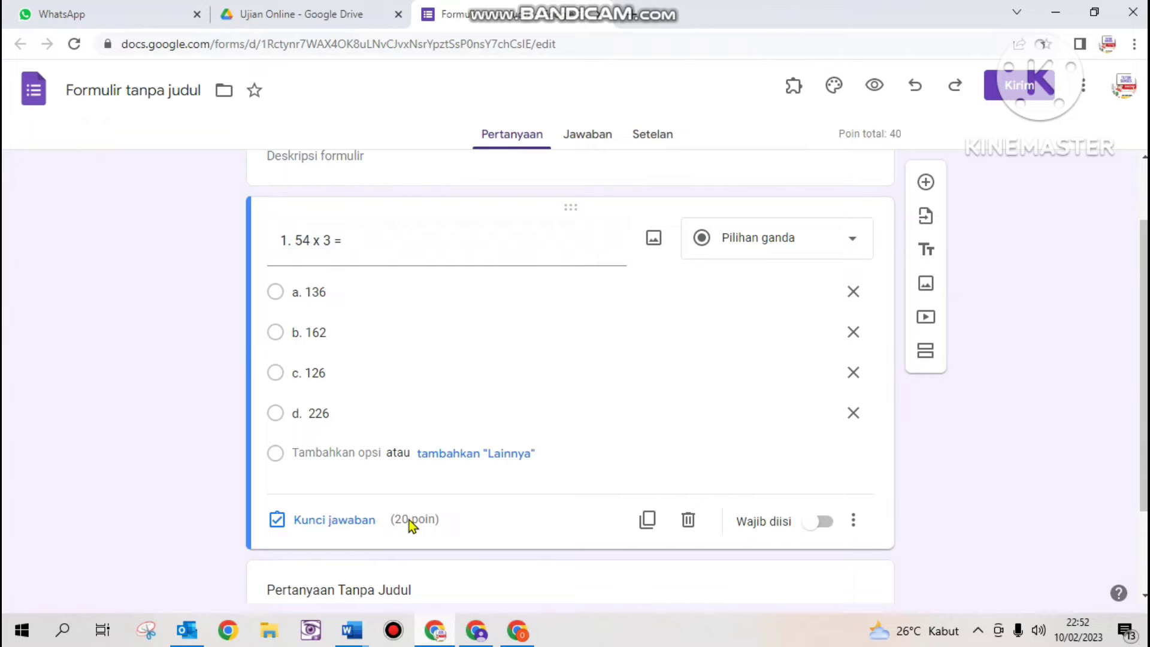
{"action": "left_click", "coordinate": [362, 523]}
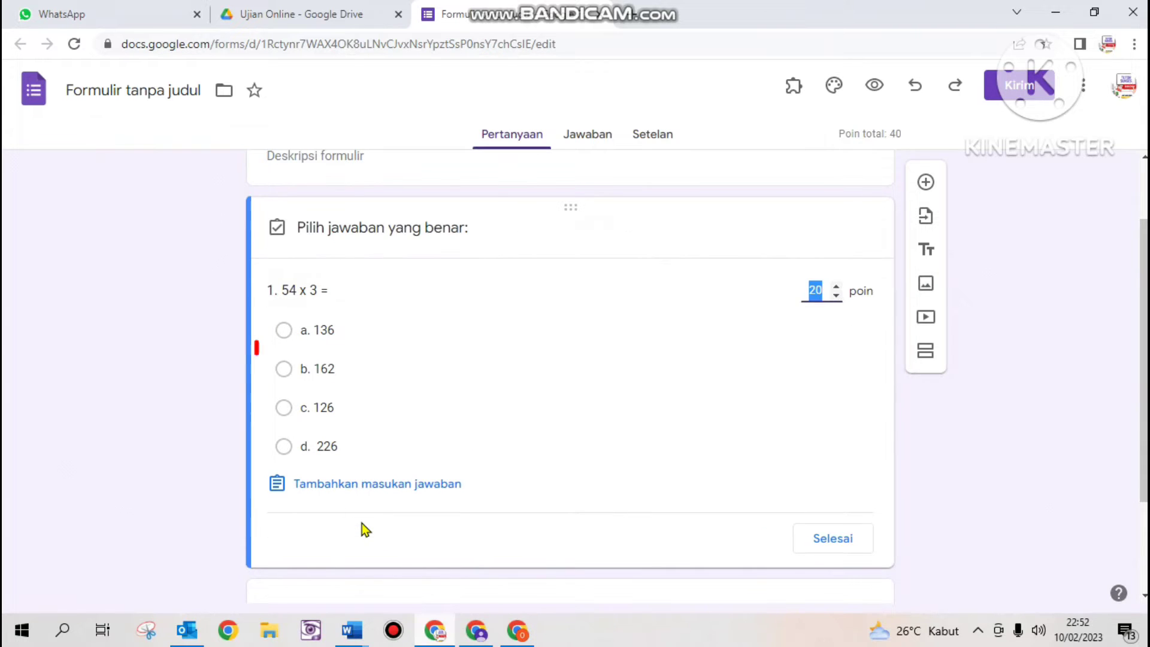
{"action": "left_click", "coordinate": [352, 626]}
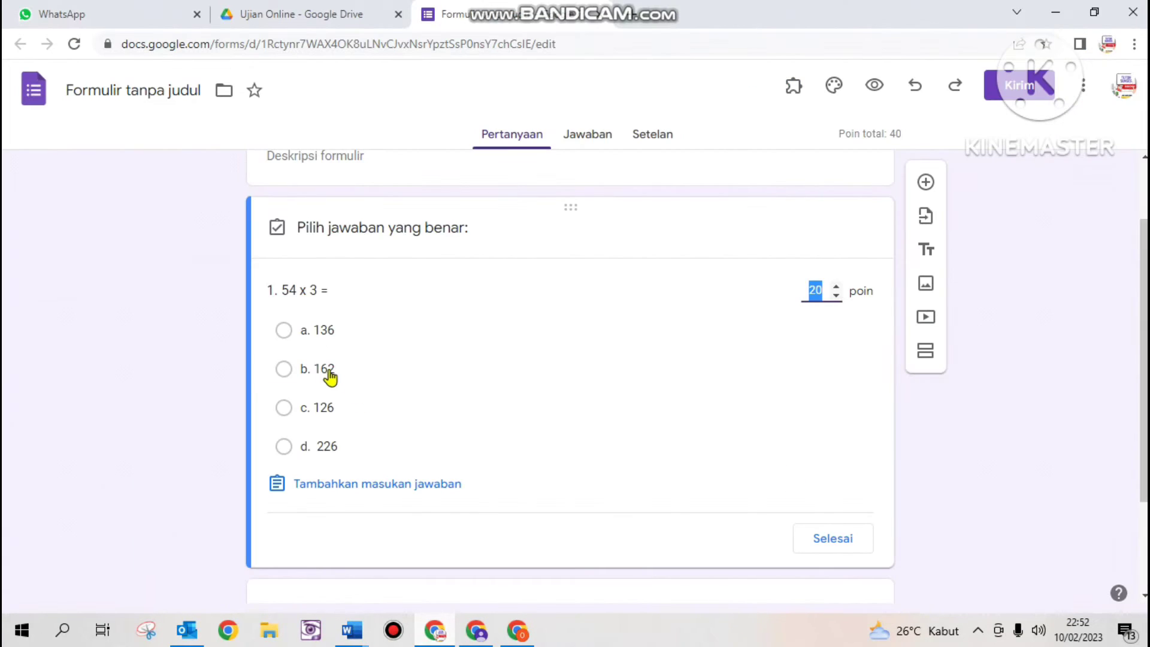
{"action": "left_click", "coordinate": [318, 371]}
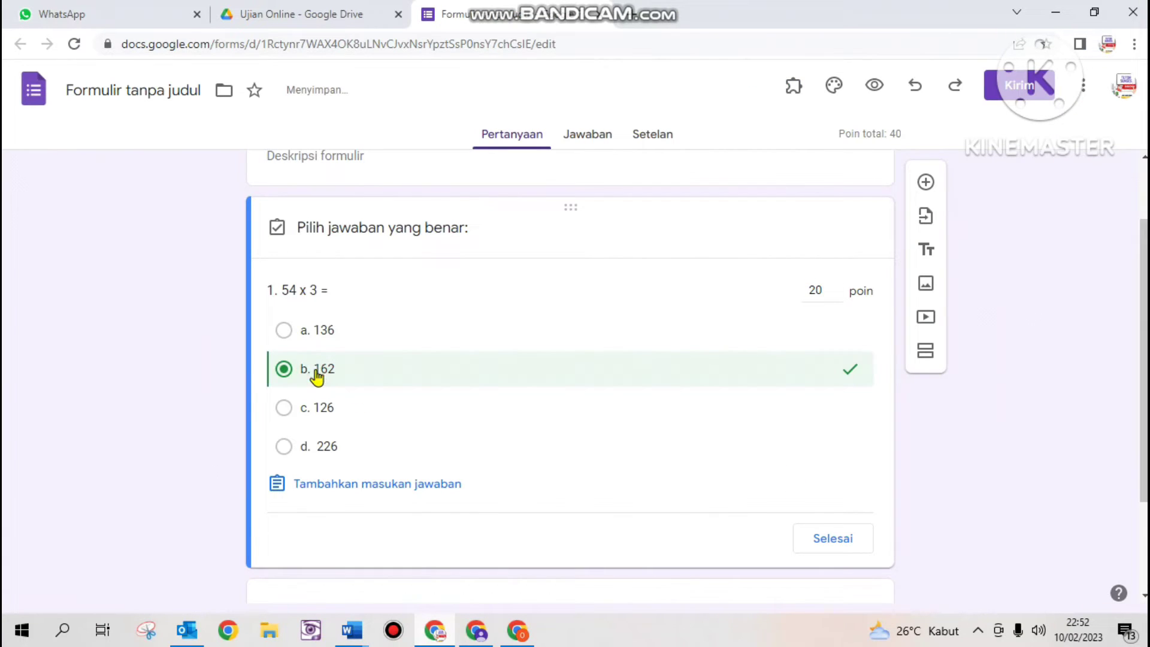
{"action": "left_click", "coordinate": [808, 541]}
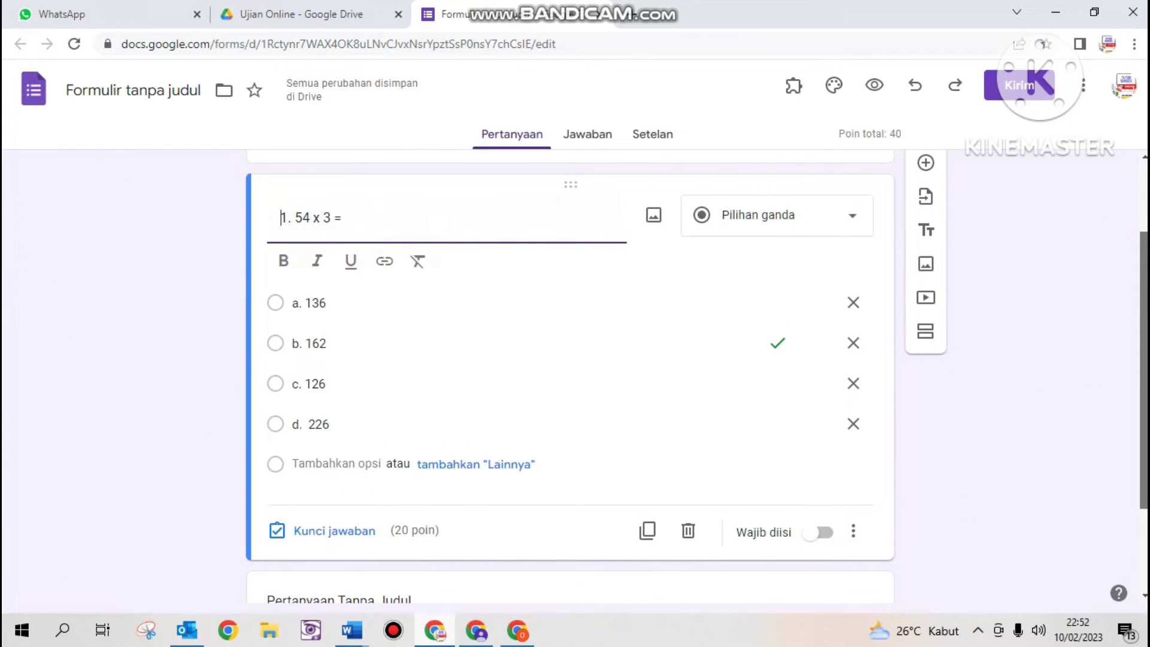
{"action": "left_click", "coordinate": [814, 517]}
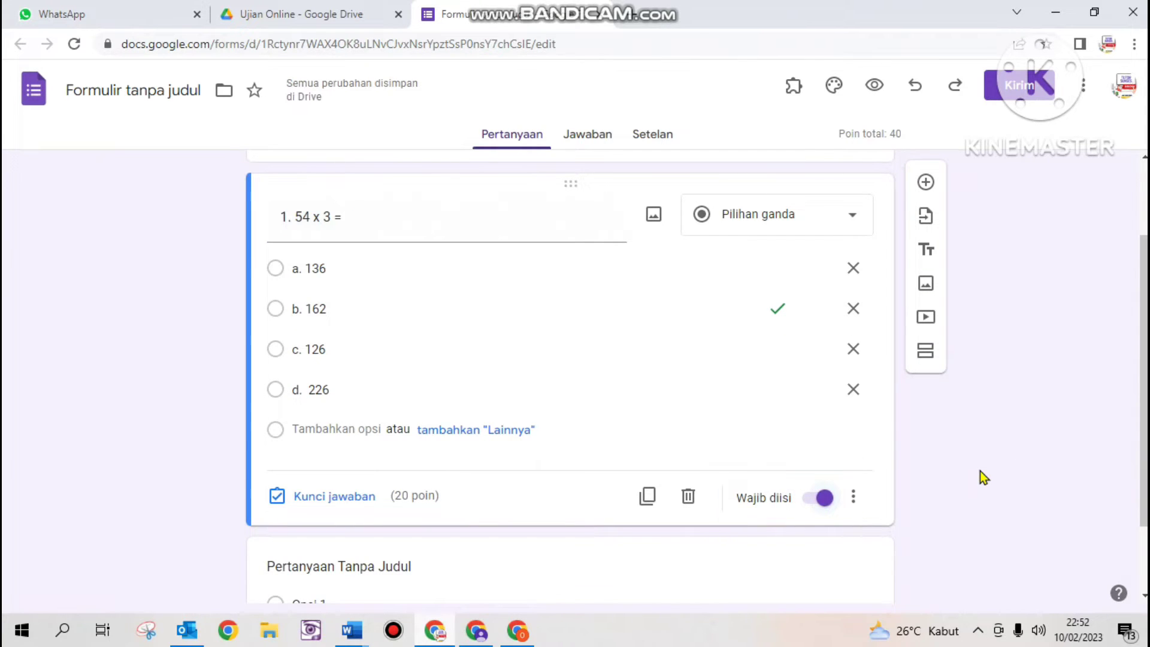
Add a question after the first and fill its text with "2. Hasil dari 40 - 80 + 11=" copied from Document1 in Word
{"action": "scroll", "coordinate": [964, 335], "scroll_direction": "down", "scroll_amount": 1}
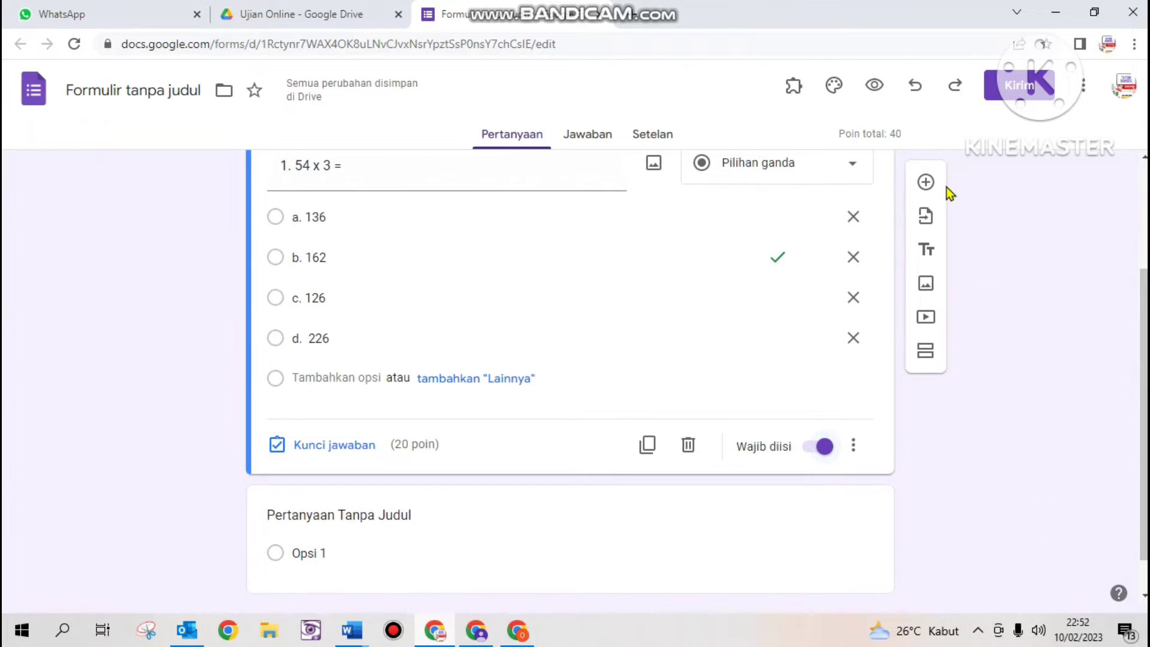
{"action": "left_click", "coordinate": [926, 182]}
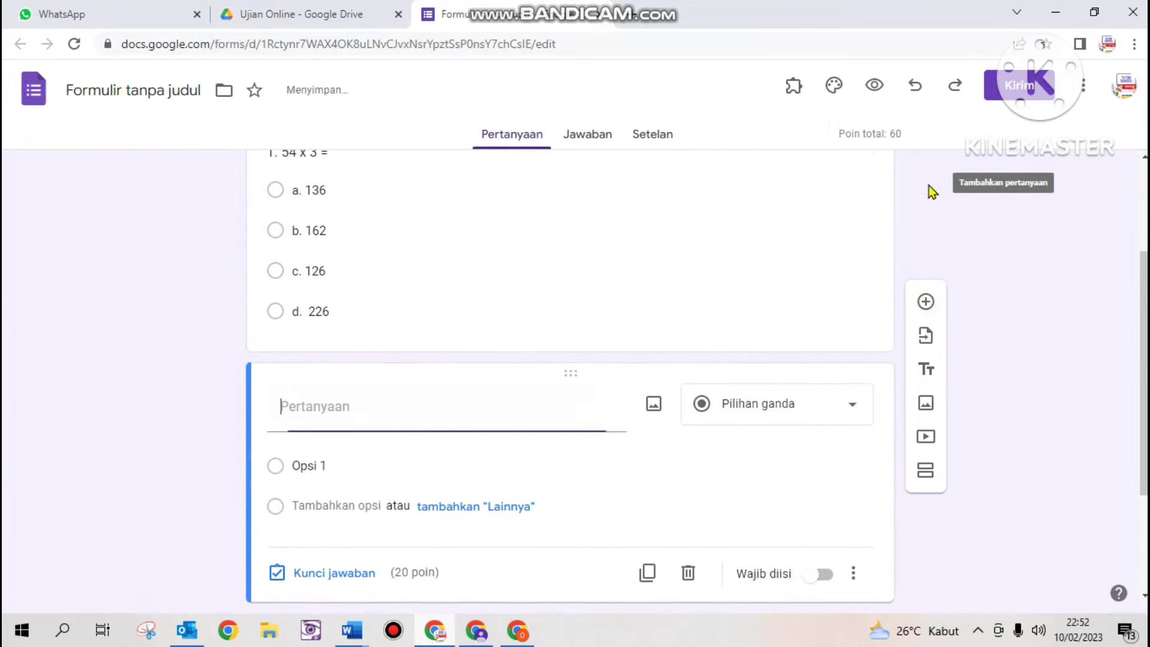
{"action": "left_click", "coordinate": [364, 630]}
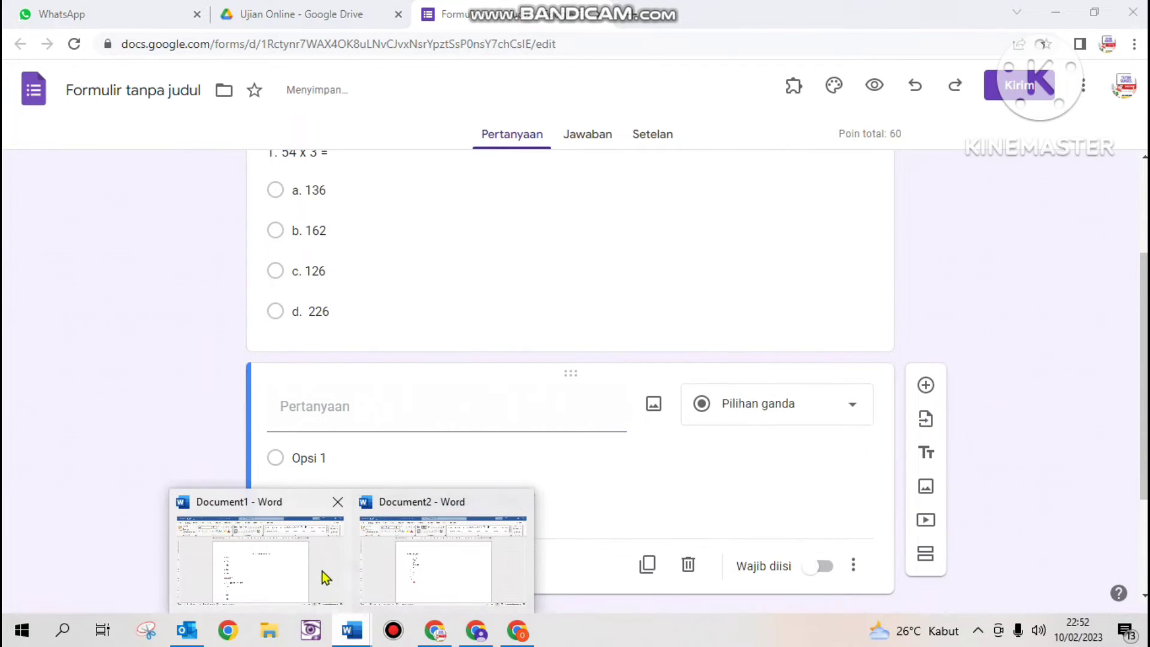
{"action": "left_click", "coordinate": [322, 566]}
{"action": "left_click_drag", "start_coordinate": [462, 460], "coordinate": [352, 452]}
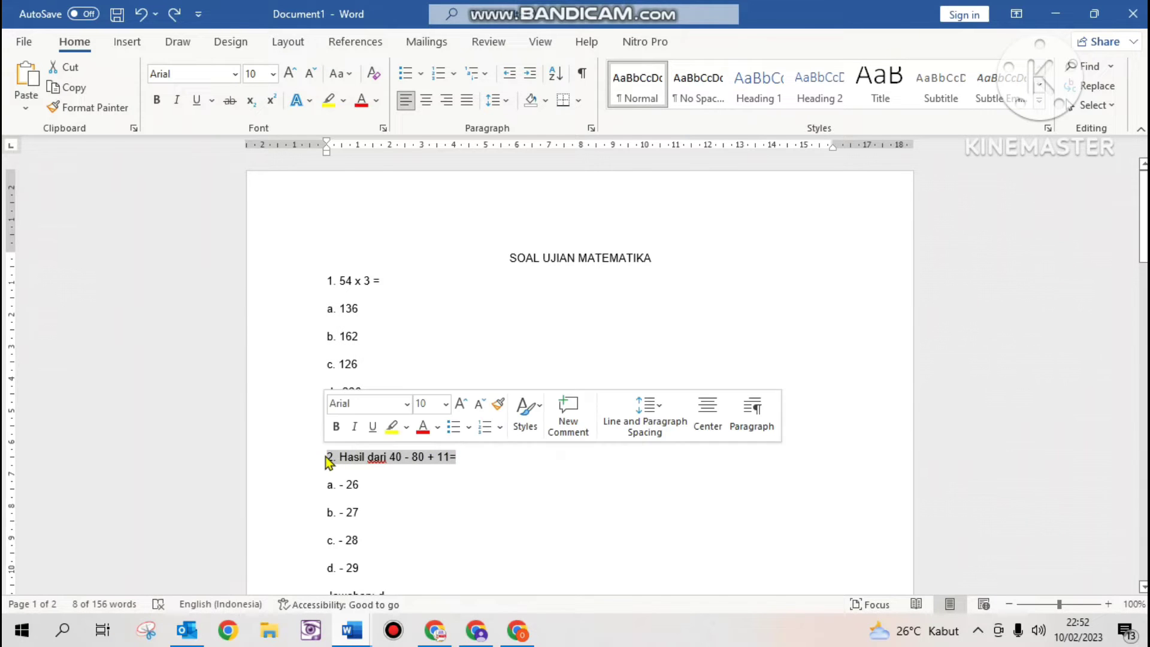
{"action": "left_click", "coordinate": [438, 634]}
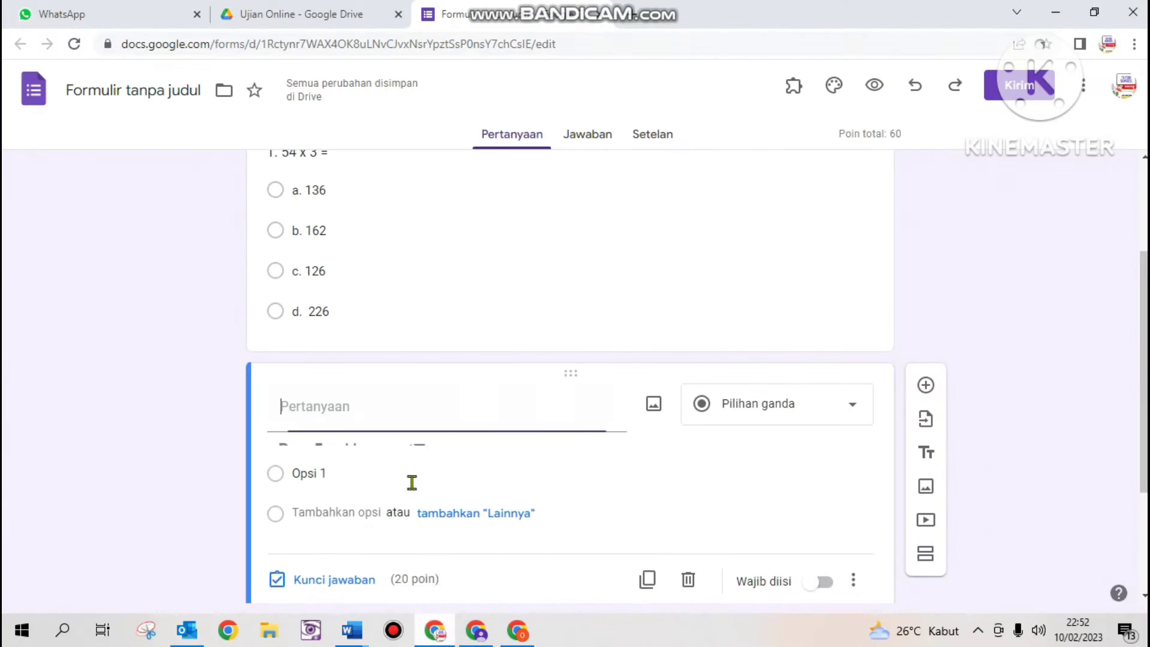
{"action": "left_click", "coordinate": [385, 403]}
{"action": "type", "text": "2. Hasil dari 40 - 80 + 11="}
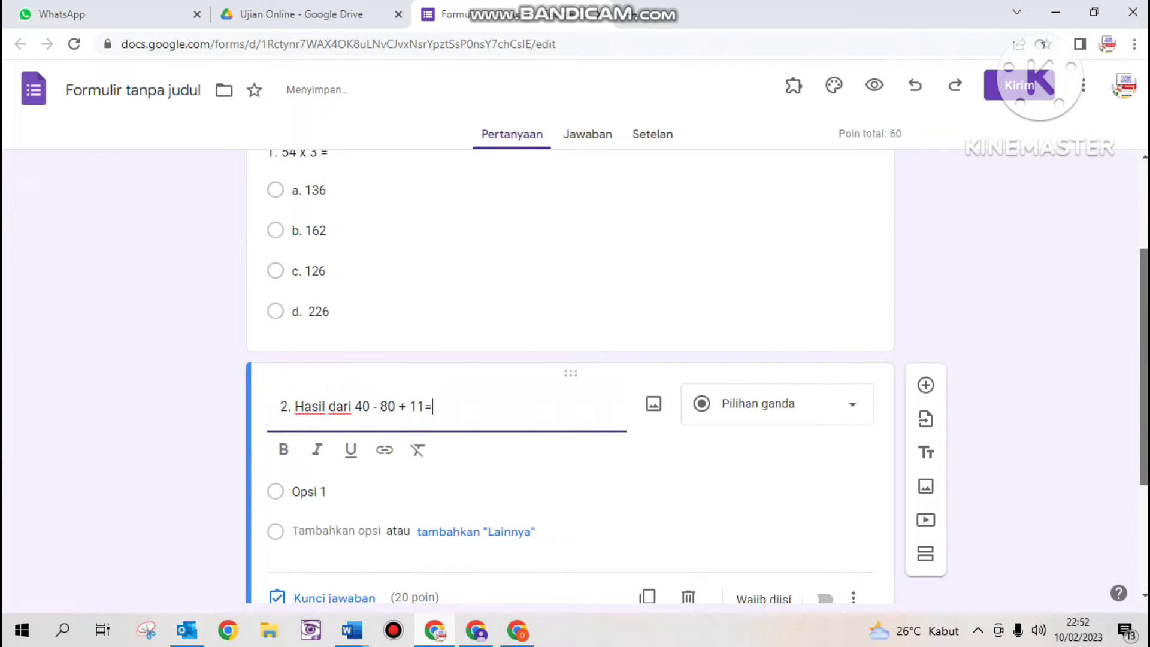
Replace Opsi 1 of the second question with choices a. - 26, b. - 27, c. - 28 and d. - 29 copied from Document1 in Word
{"action": "key", "text": "alt+Tab"}
{"action": "left_click_drag", "start_coordinate": [1144, 212], "coordinate": [1106, 242]}
{"action": "left_click_drag", "start_coordinate": [370, 411], "coordinate": [316, 323]}
{"action": "key", "text": "ctrl+c"}
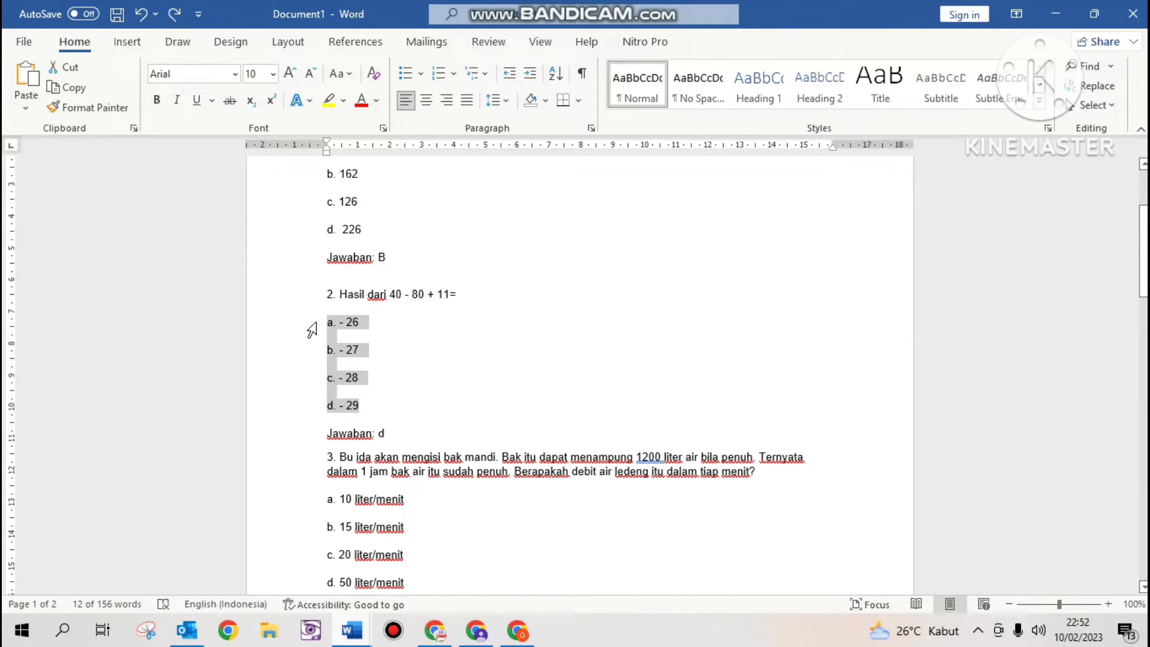
{"action": "left_click", "coordinate": [434, 630]}
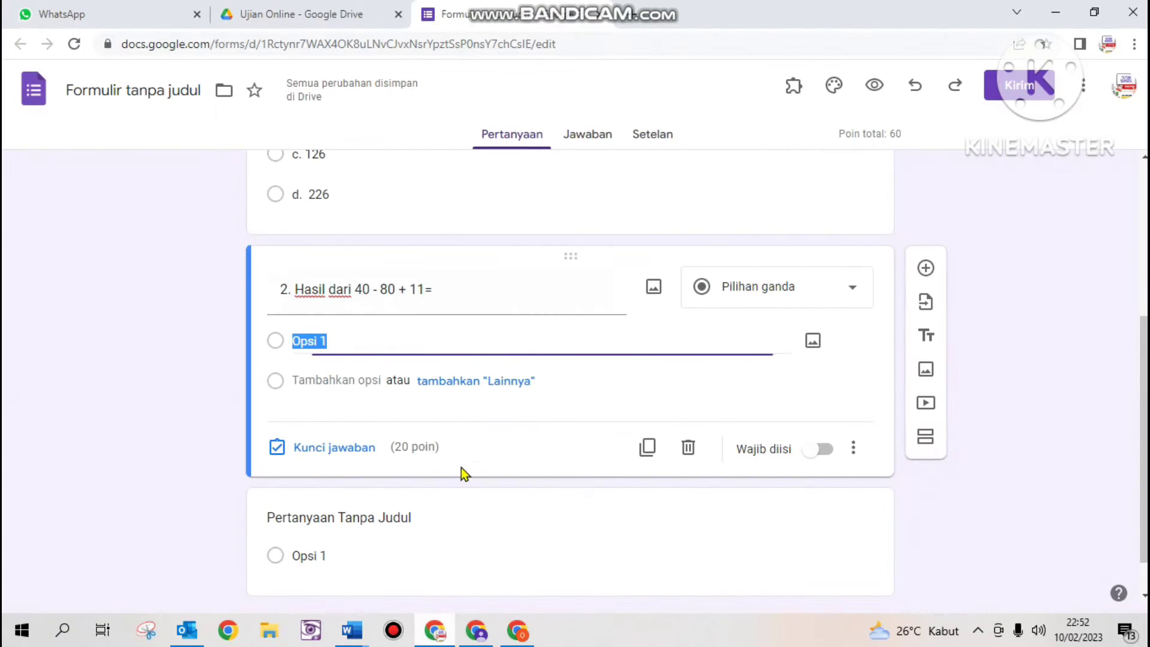
{"action": "key", "text": "ctrl+v"}
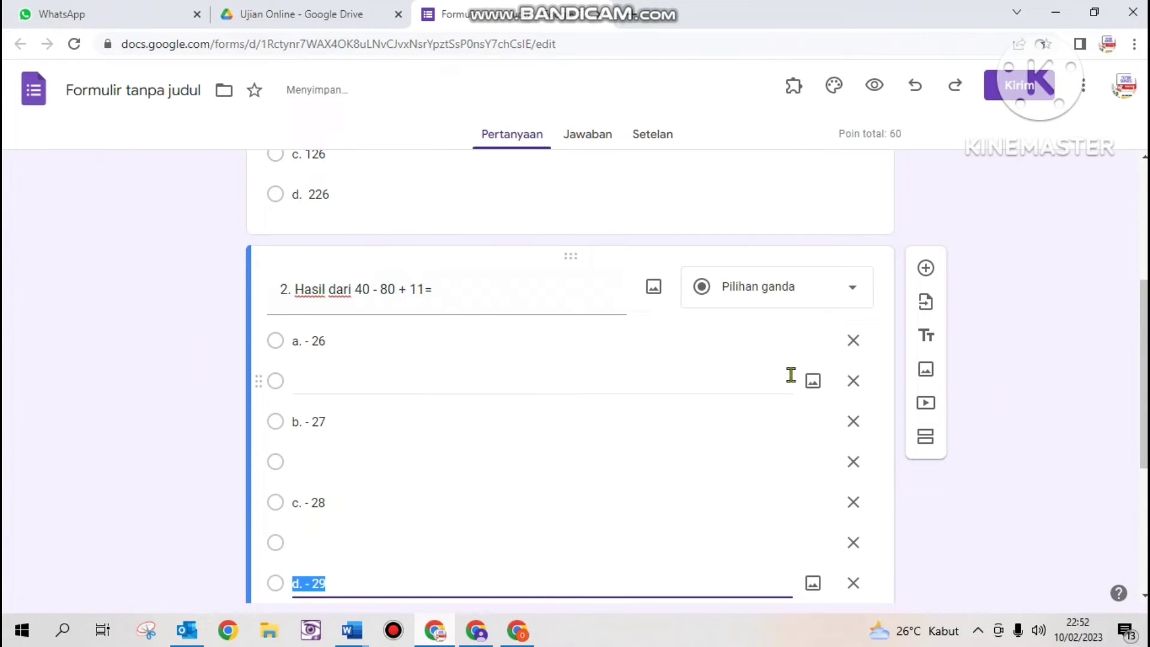
Remove the three blank answer options between the choices of question 2
{"action": "left_click", "coordinate": [856, 381]}
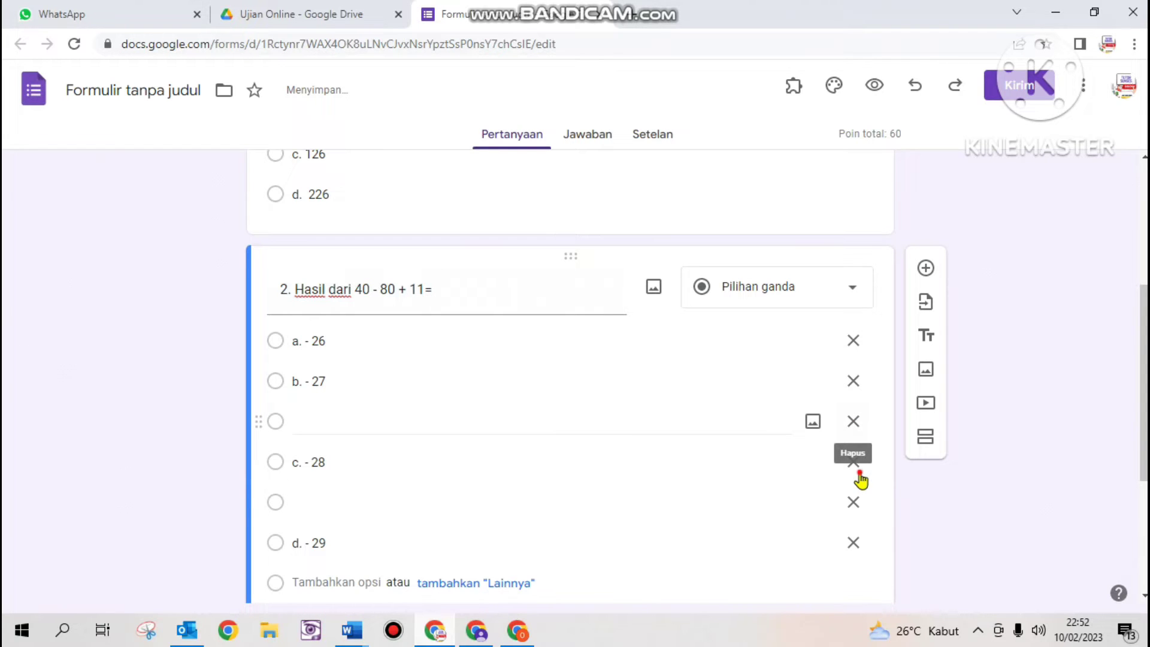
{"action": "left_click", "coordinate": [853, 421]}
{"action": "left_click", "coordinate": [854, 462]}
Mark d. - 29 as the correct answer in question 2's answer key and finish the key
{"action": "scroll", "coordinate": [618, 510], "scroll_direction": "down", "scroll_amount": 1}
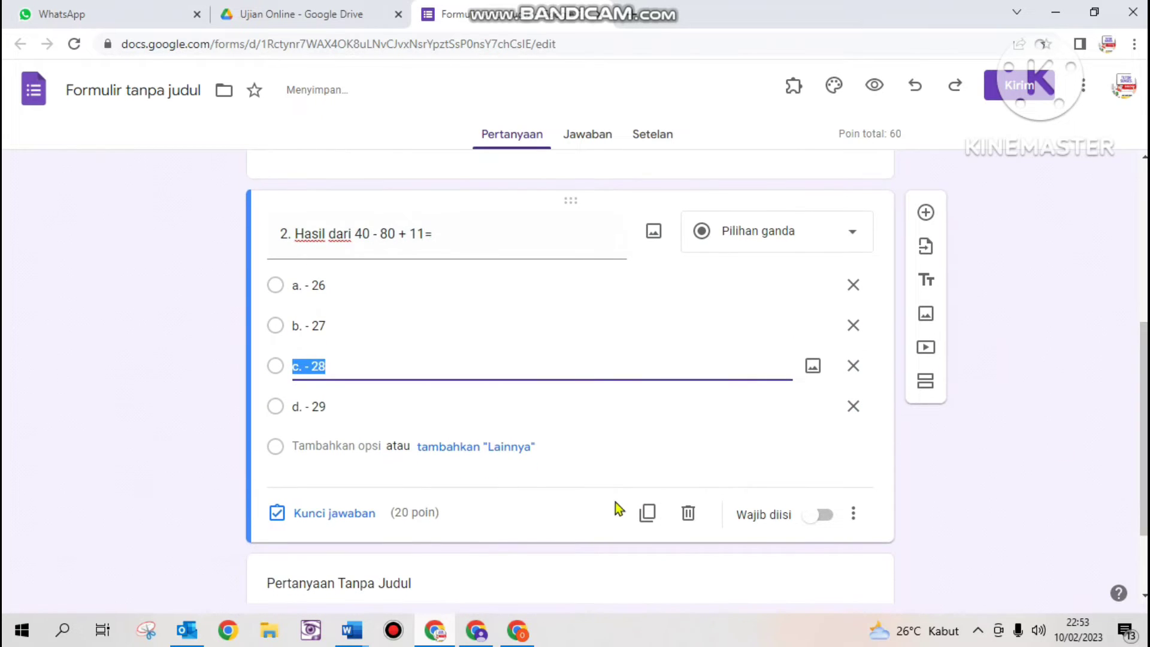
{"action": "left_click", "coordinate": [345, 515]}
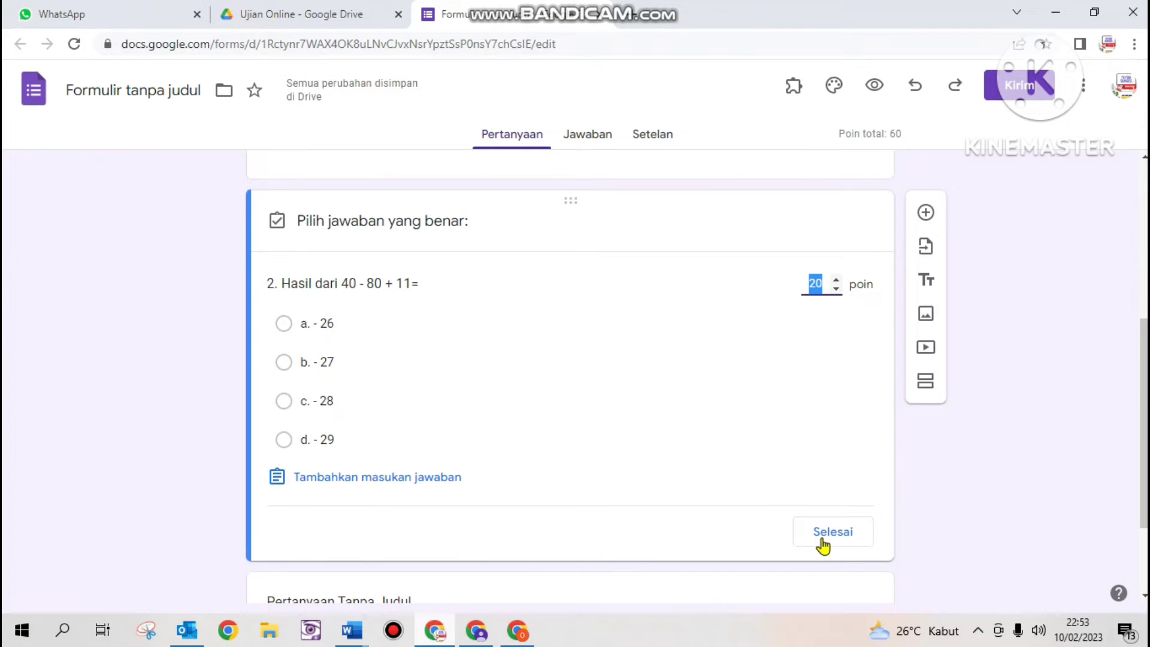
{"action": "left_click", "coordinate": [284, 440]}
{"action": "left_click", "coordinate": [833, 532]}
{"action": "scroll", "coordinate": [823, 542], "scroll_direction": "down", "scroll_amount": 2}
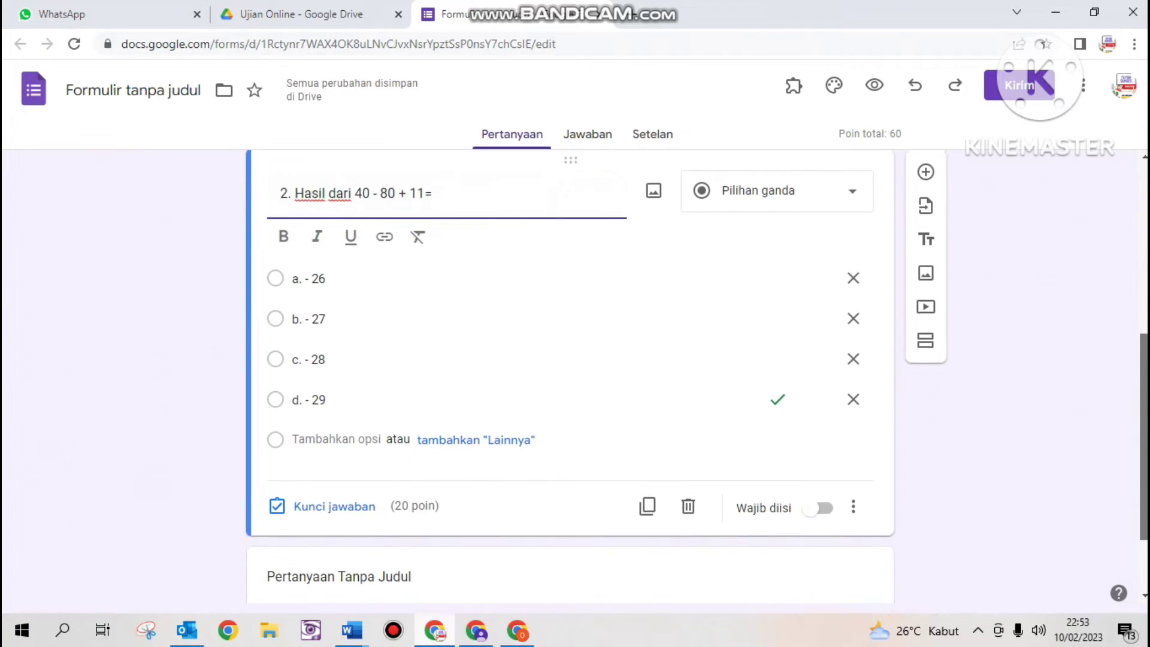
Add a question after the second, fill it with Document1's question 3 about the 1200-liter bath, and remove the trailing blank line
{"action": "scroll", "coordinate": [914, 229], "scroll_direction": "up", "scroll_amount": 1}
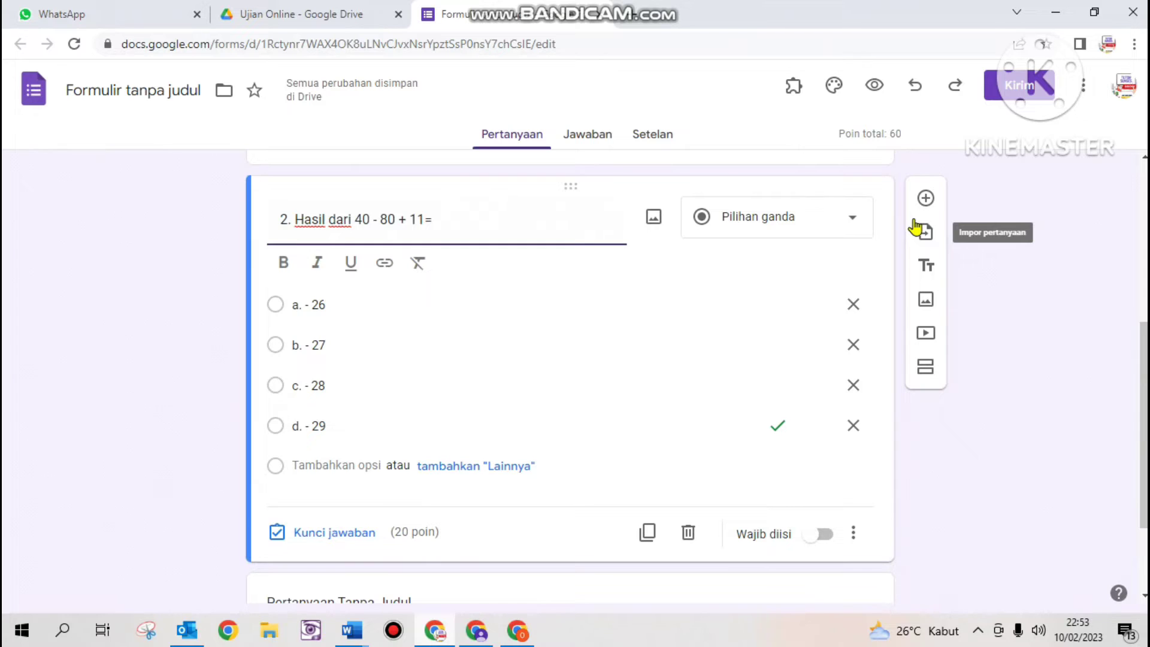
{"action": "type", "text": "3. Bu ida akan mengisi bak mandi. Bak itu dapat menampung 1200 liter air bila penuh. Ternyata dalam 1 jam bak air itu sudah penuh. Berapakah debit air ledeng itu dalam tiap menit?"}
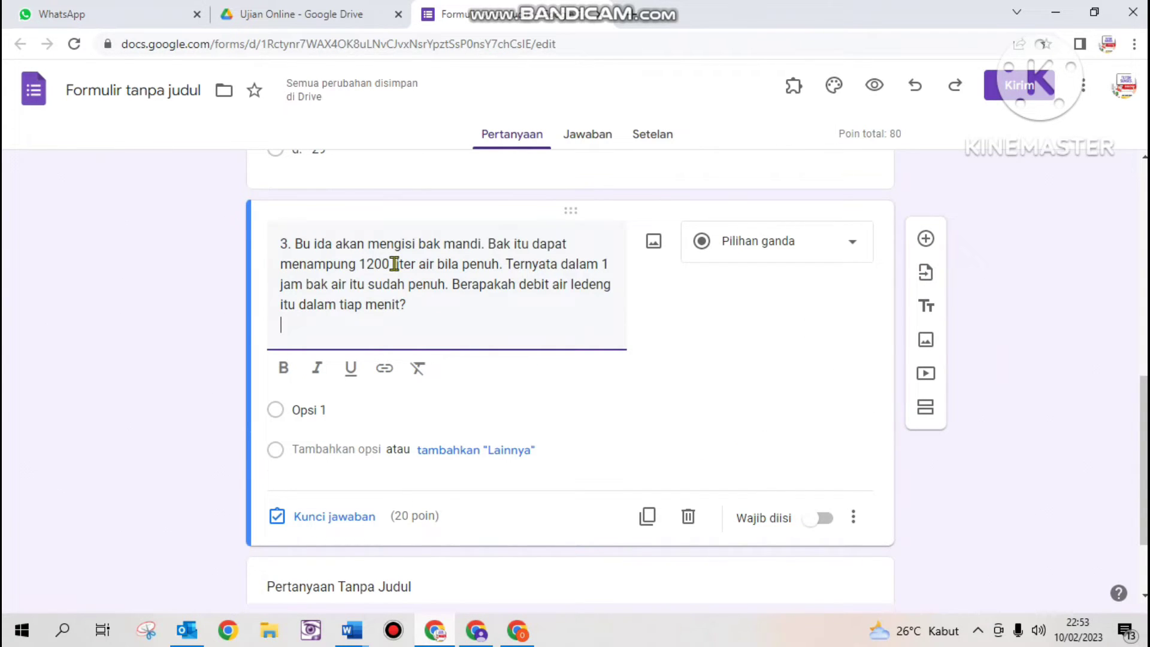
{"action": "key", "text": "BackSpace"}
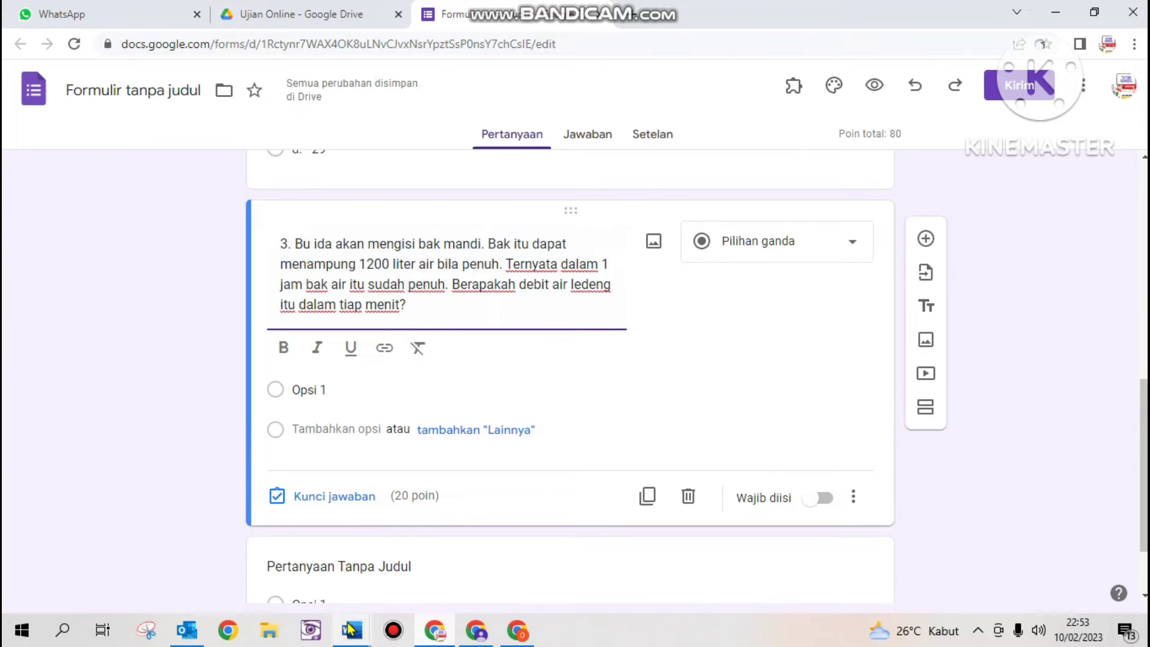
Replace Opsi 1 of question 3 with choices a. 10, b. 15, c. 20 and d. 50 liter/menit copied from Document1 in Word
{"action": "left_click", "coordinate": [352, 631]}
{"action": "left_click", "coordinate": [296, 566]}
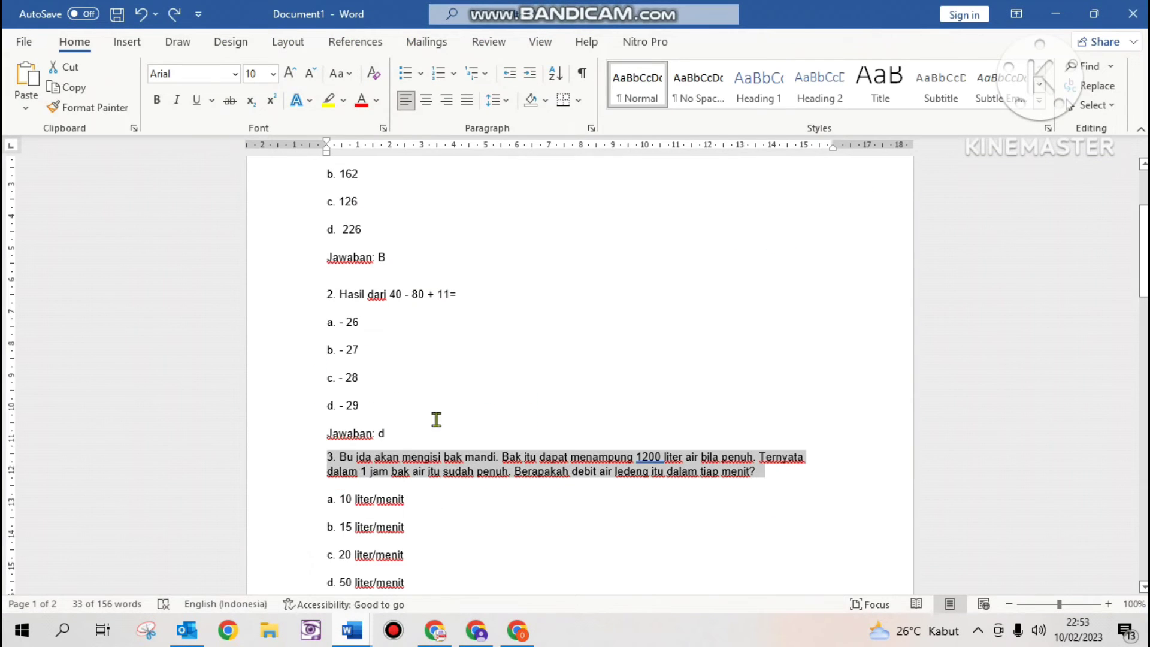
{"action": "left_click", "coordinate": [494, 494]}
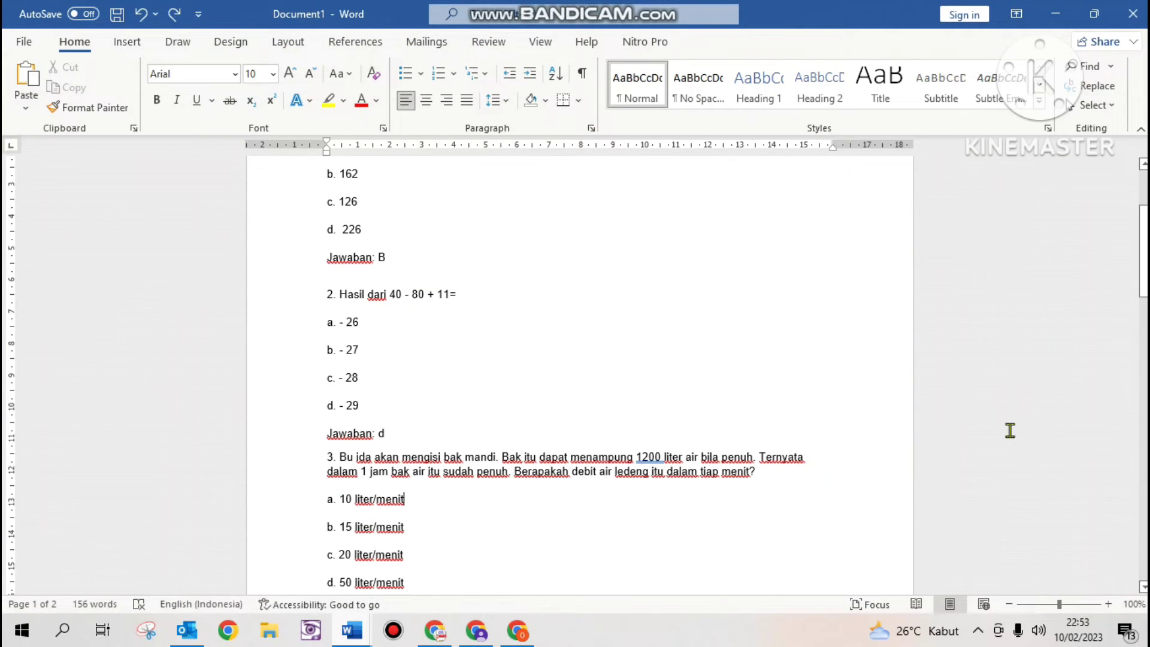
{"action": "scroll", "coordinate": [1118, 342], "scroll_direction": "up", "scroll_amount": 1}
{"action": "left_click_drag", "start_coordinate": [1145, 272], "coordinate": [1145, 326]}
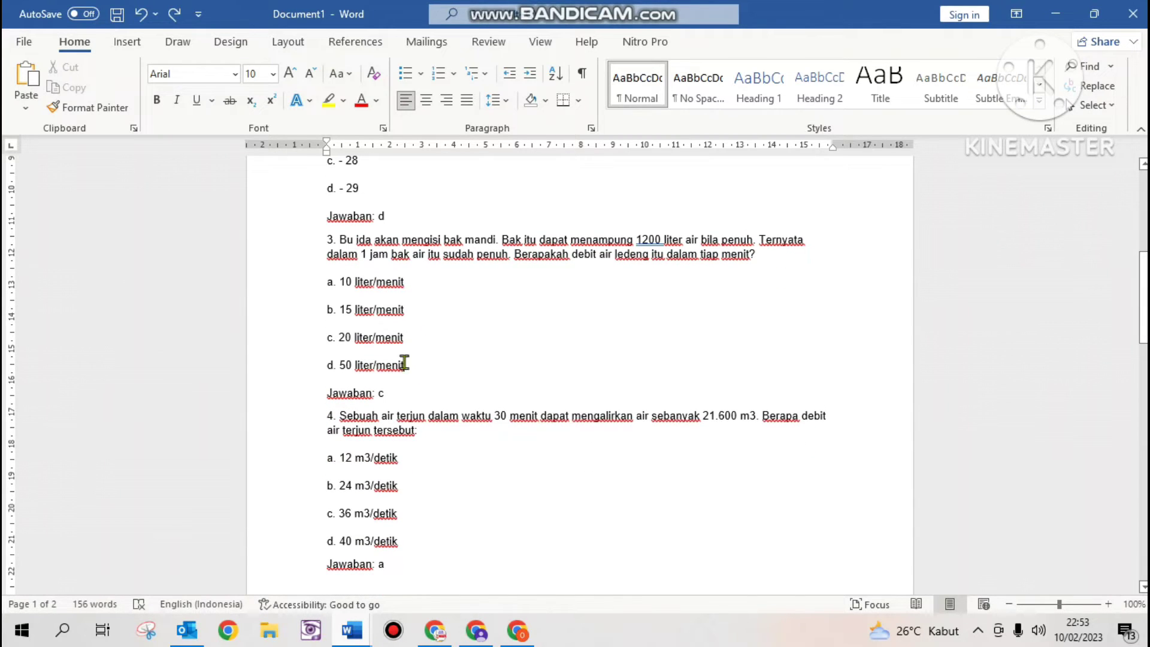
{"action": "left_click_drag", "start_coordinate": [404, 363], "coordinate": [328, 280]}
{"action": "key", "text": "ctrl+c"}
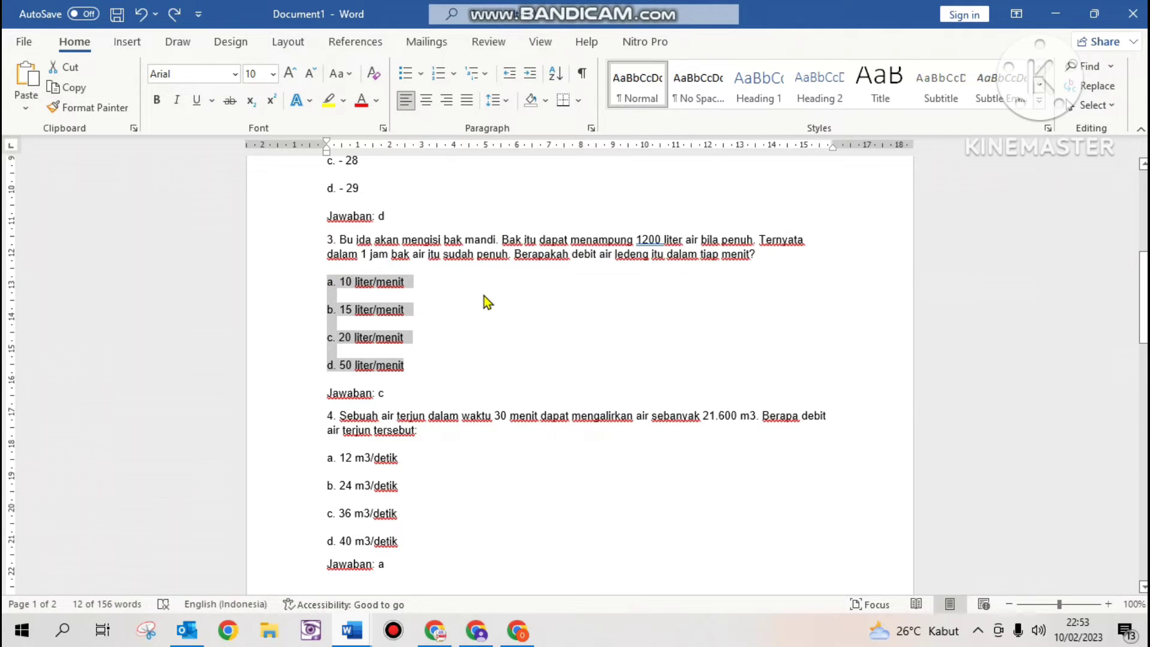
{"action": "left_click", "coordinate": [442, 627]}
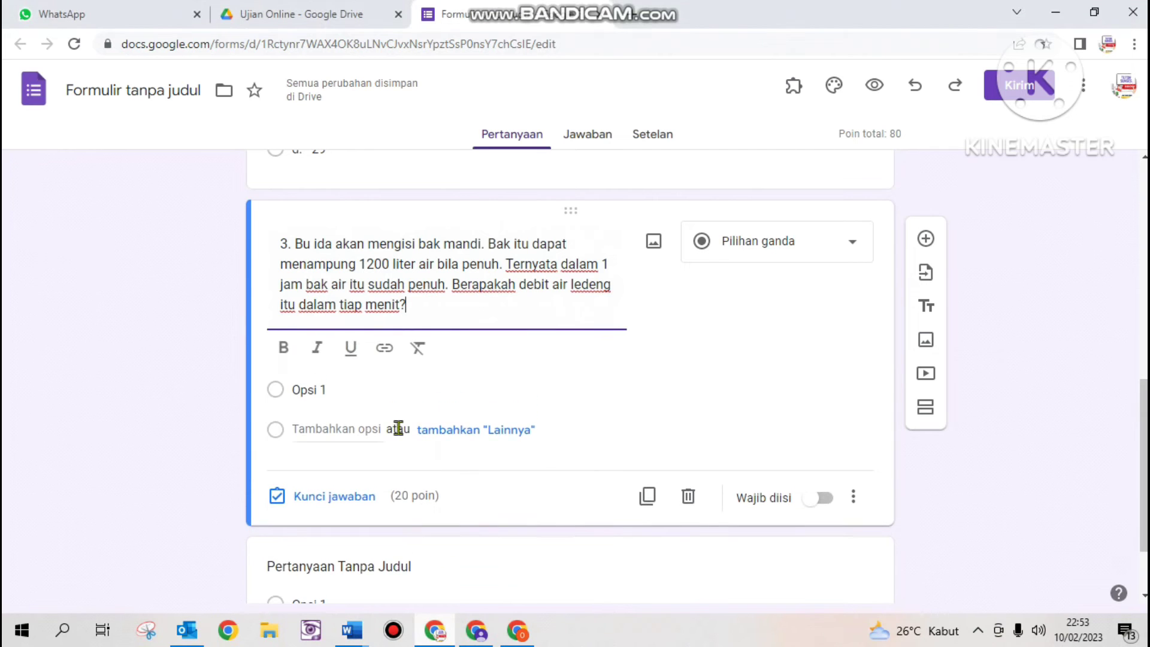
{"action": "left_click", "coordinate": [371, 380]}
{"action": "key", "text": "ctrl+v"}
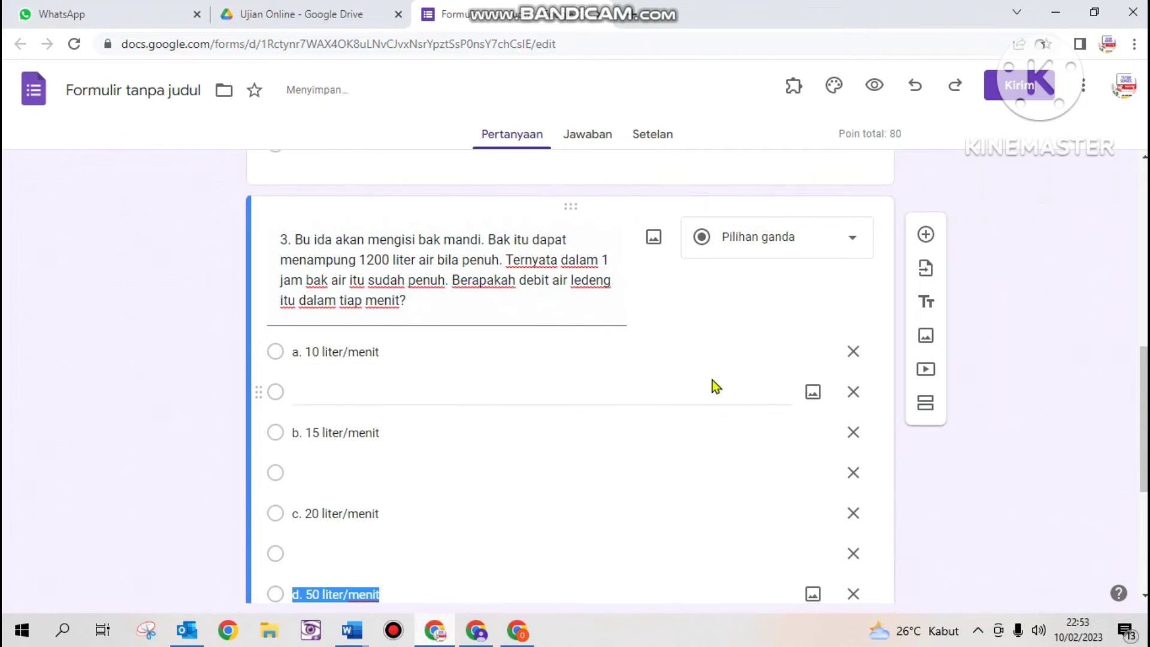
Remove the three blank answer options between the liter/menit choices of question 3
{"action": "left_click", "coordinate": [854, 392]}
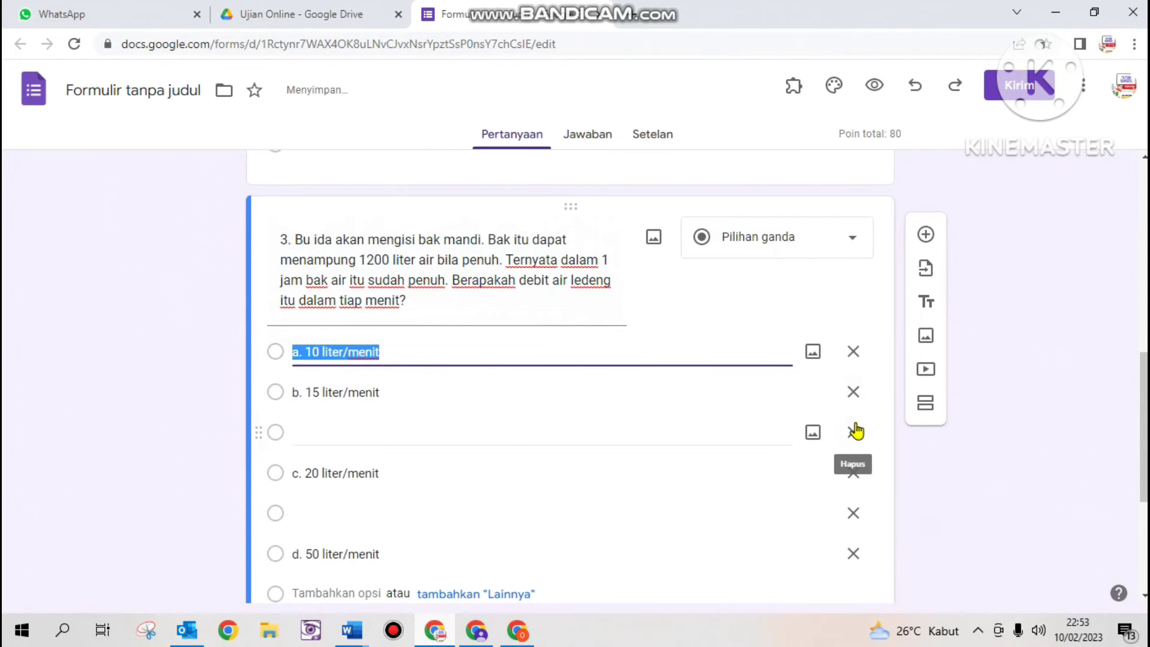
{"action": "left_click", "coordinate": [855, 431]}
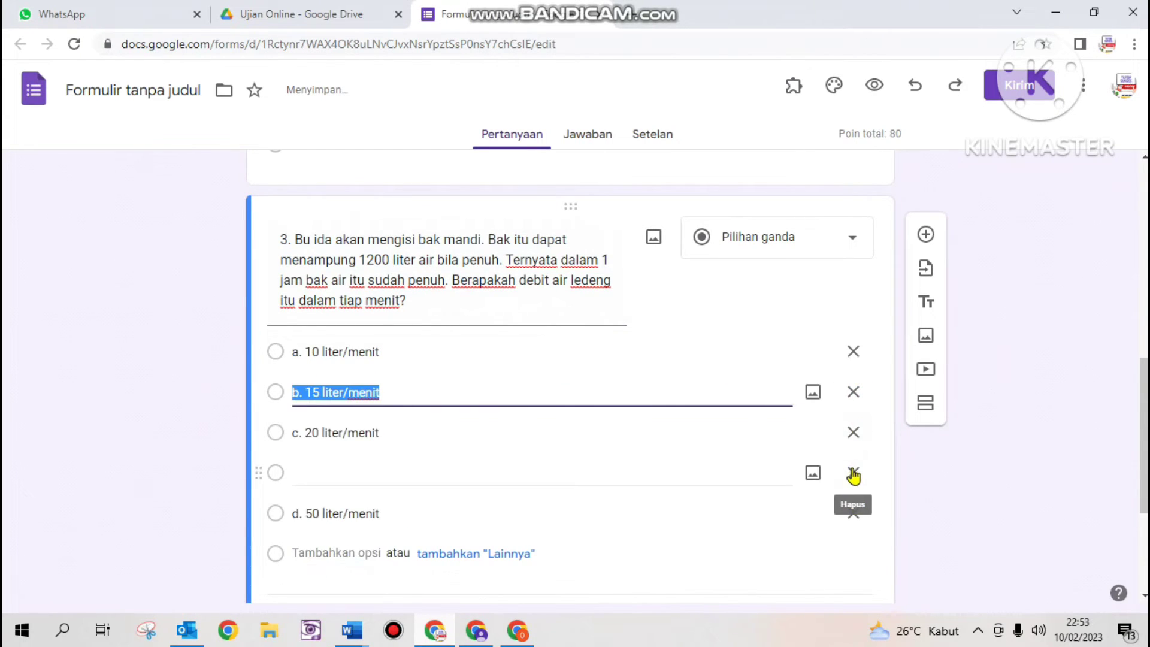
{"action": "left_click", "coordinate": [853, 474]}
Mark c. 20 liter/menit as the correct answer in question 3's answer key and finish the key
{"action": "scroll", "coordinate": [372, 497], "scroll_direction": "down", "scroll_amount": 2}
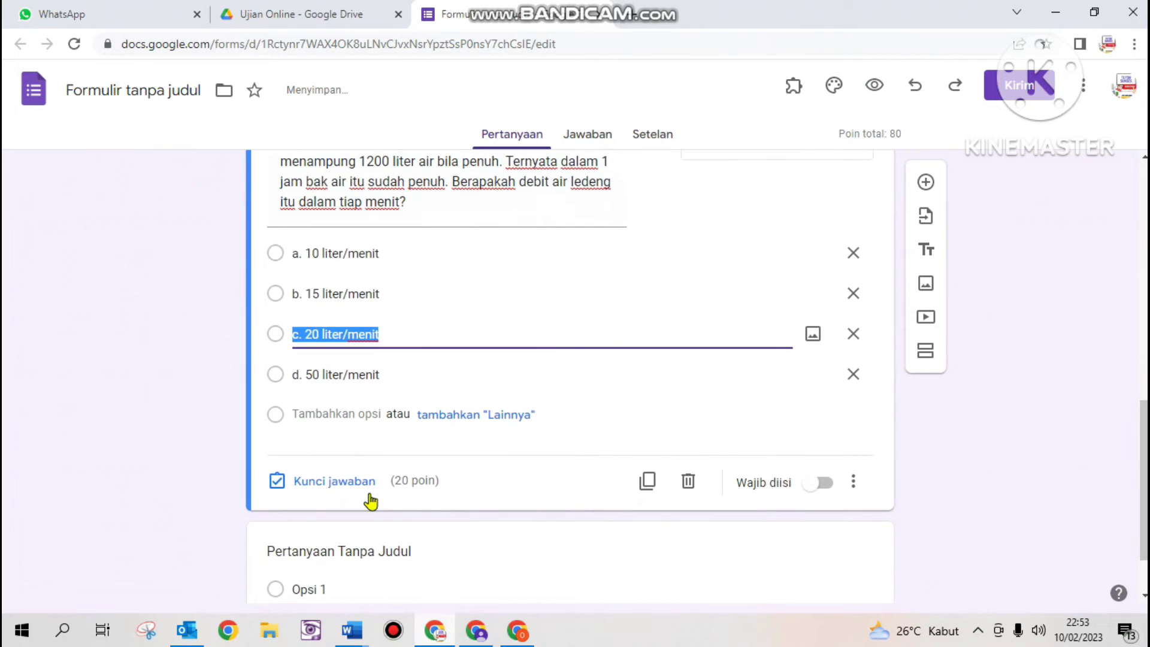
{"action": "left_click", "coordinate": [352, 488]}
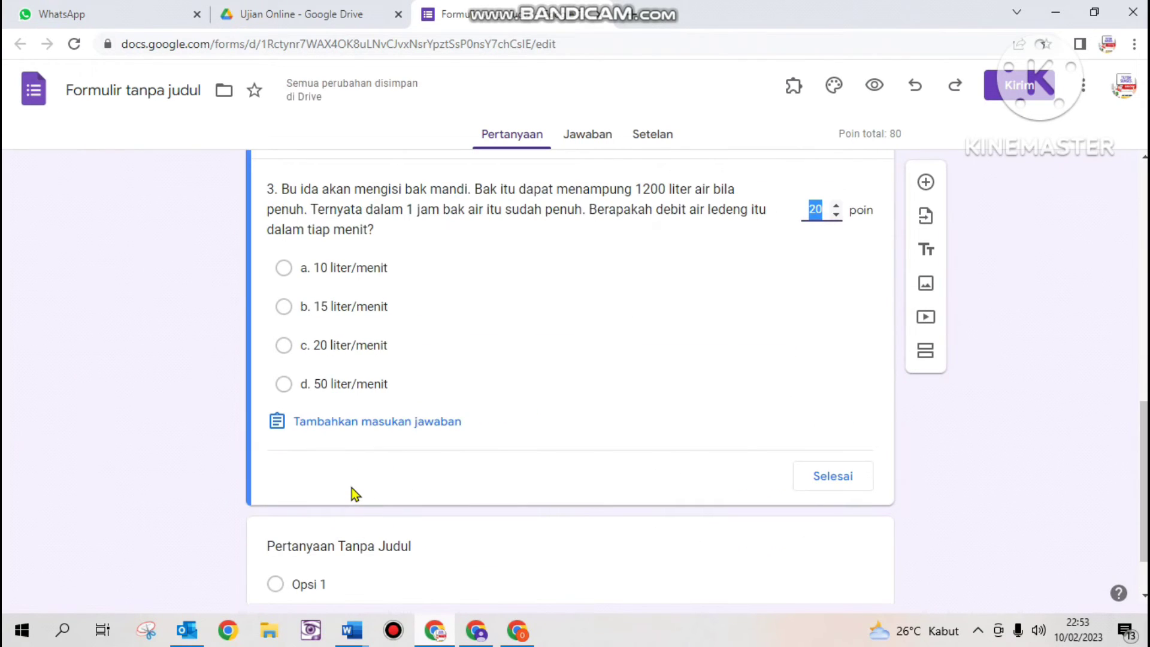
{"action": "left_click", "coordinate": [315, 347]}
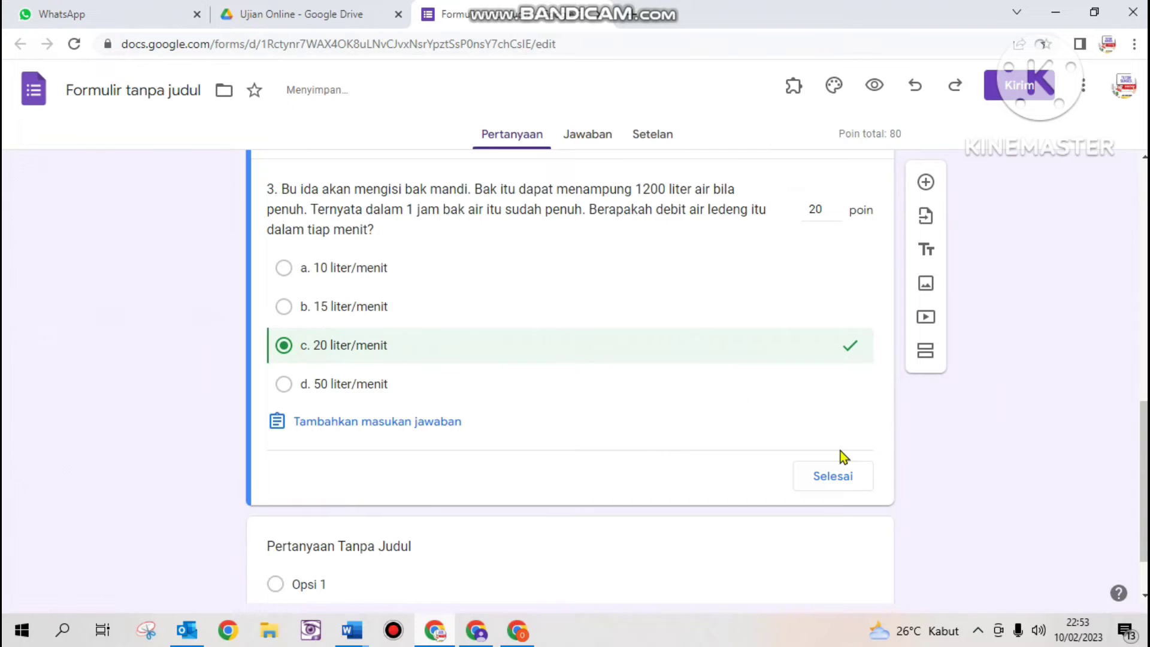
{"action": "left_click", "coordinate": [823, 492]}
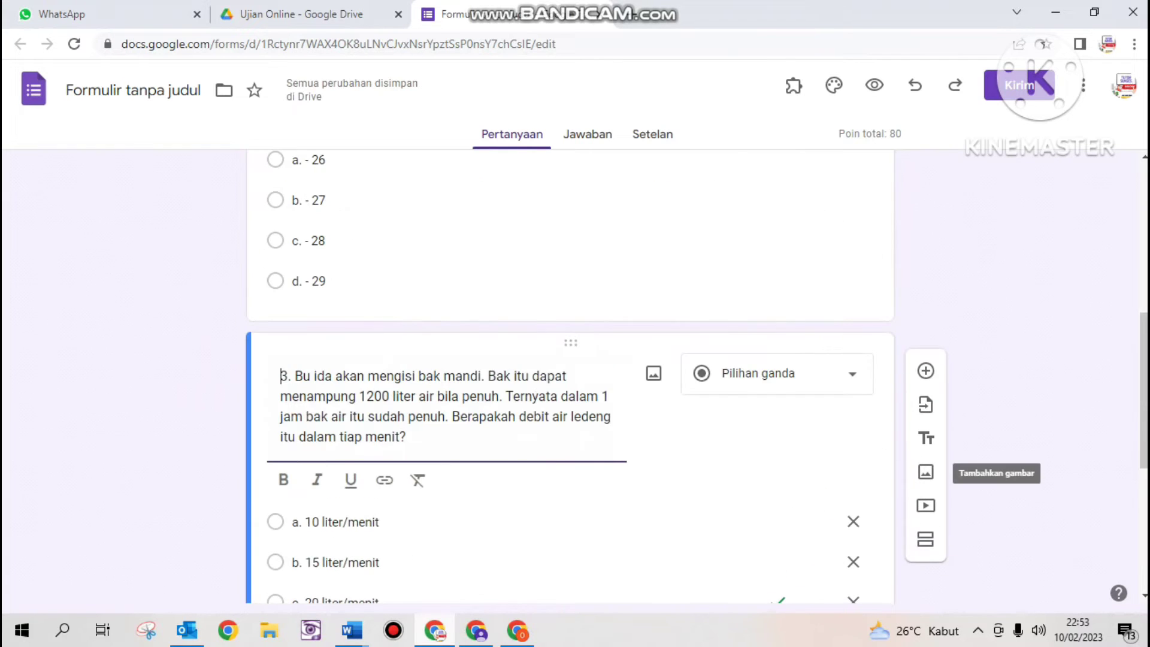
Add a question after the third and fill it with question 4's text, "4. Sebuah air terjun dalam waktu 30 menit...", copied from Document1 in Word
{"action": "left_click", "coordinate": [925, 372]}
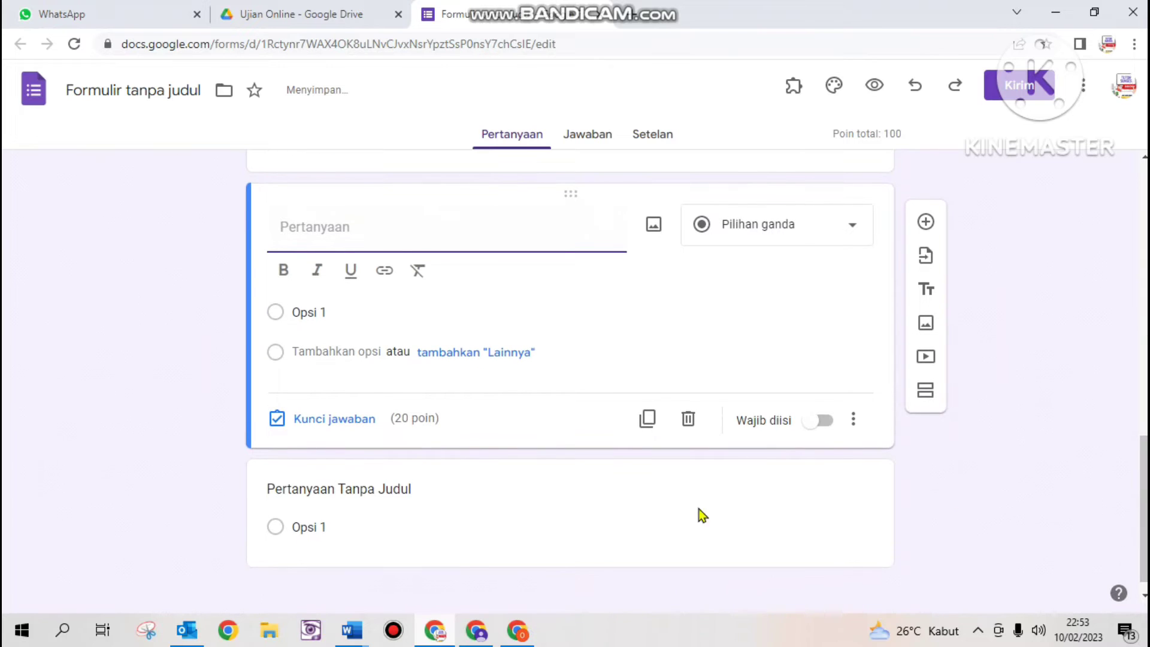
{"action": "left_click", "coordinate": [352, 630]}
{"action": "left_click", "coordinate": [304, 556]}
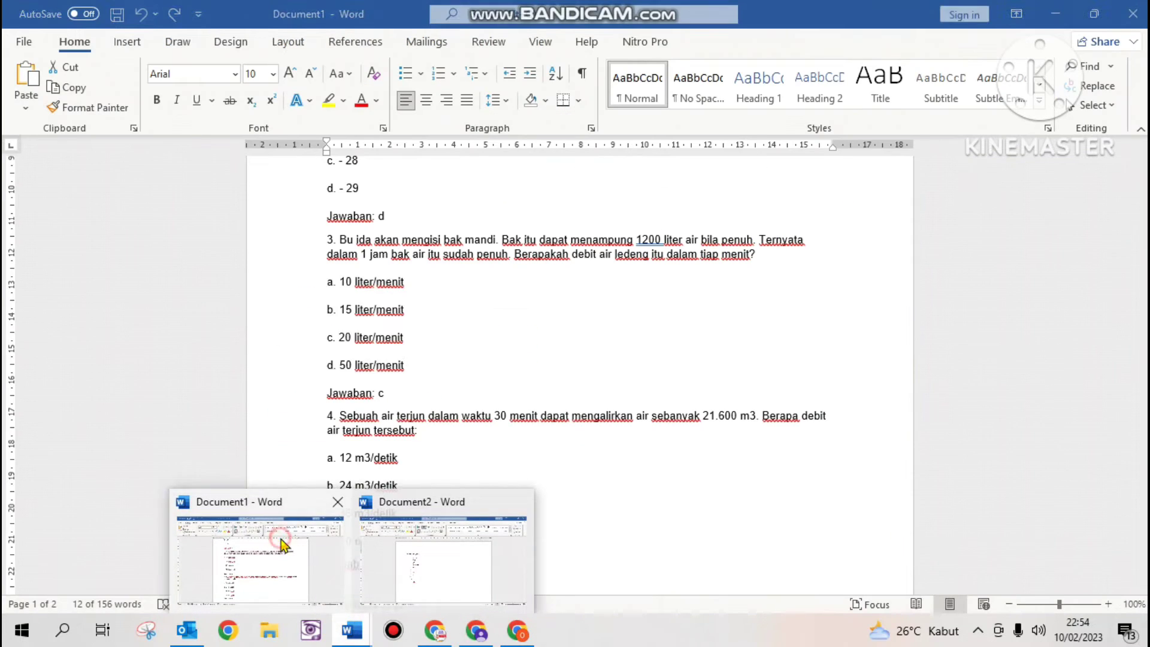
{"action": "scroll", "coordinate": [834, 315], "scroll_direction": "down", "scroll_amount": 3}
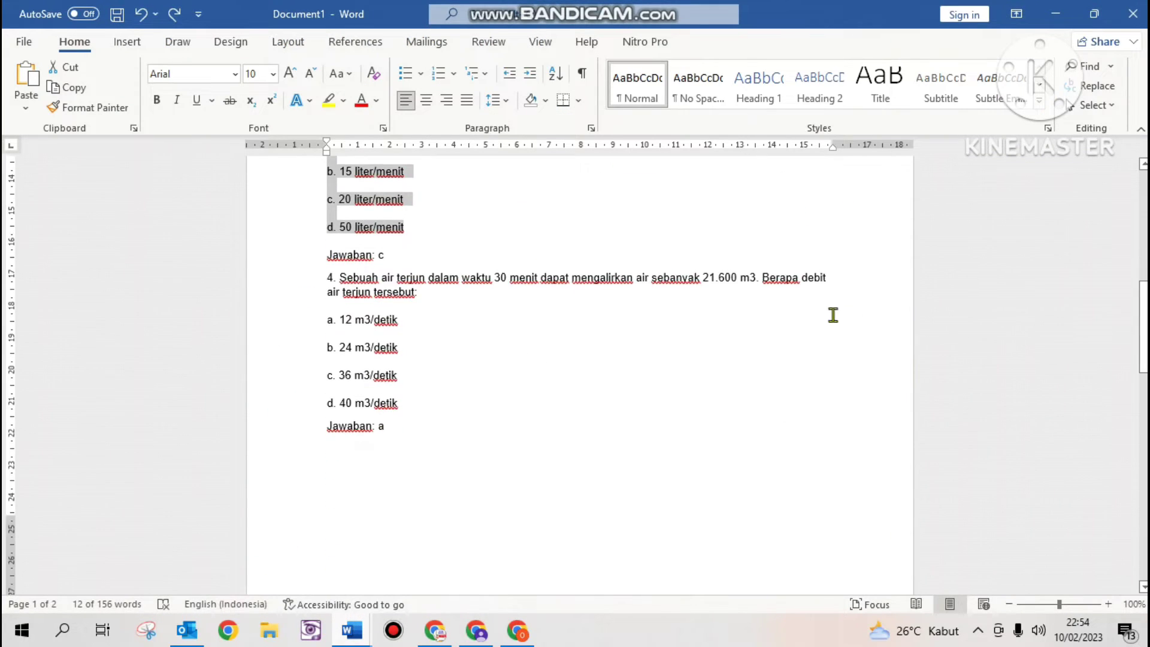
{"action": "left_click_drag", "start_coordinate": [433, 296], "coordinate": [339, 280]}
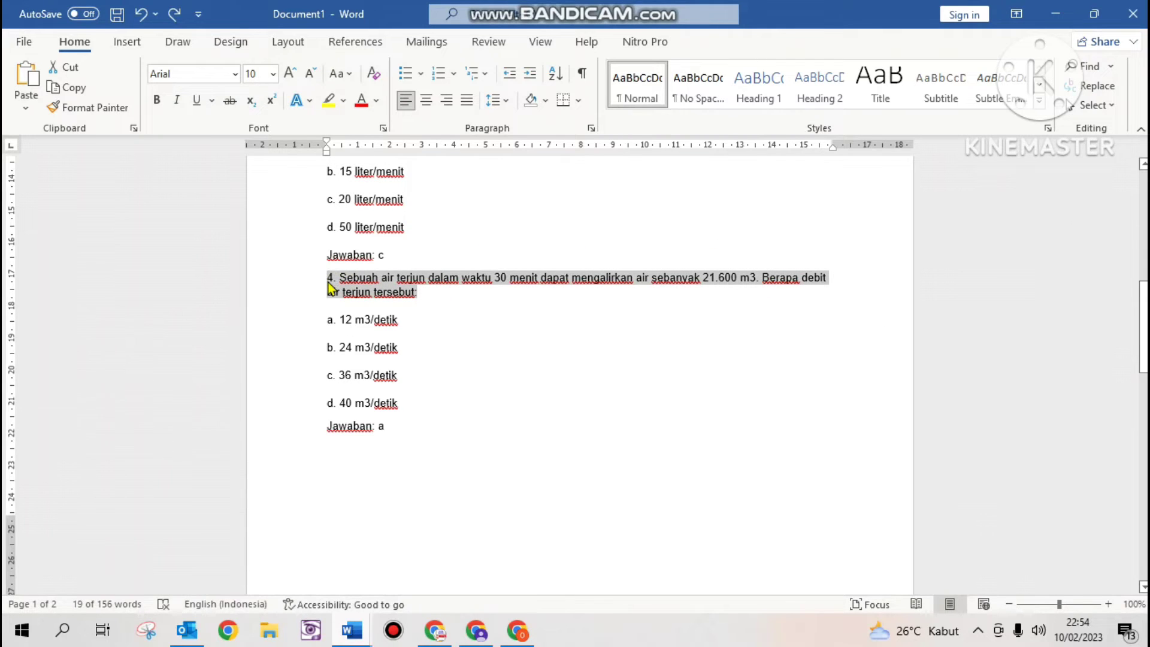
{"action": "left_click", "coordinate": [435, 629]}
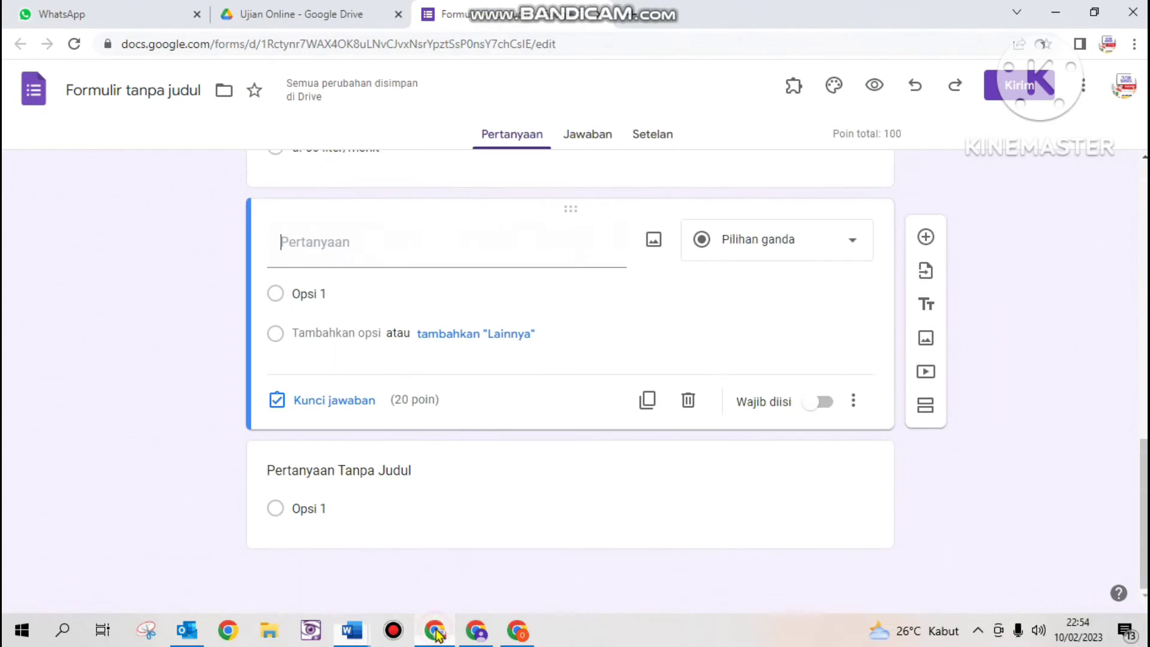
{"action": "left_click", "coordinate": [325, 230]}
{"action": "type", "text": "4. Sebuah air terjun dalam waktu 30 menit dapat mengalirkan air sebanyak 21.600 m3. Berapa debit air terjun tersebut:"}
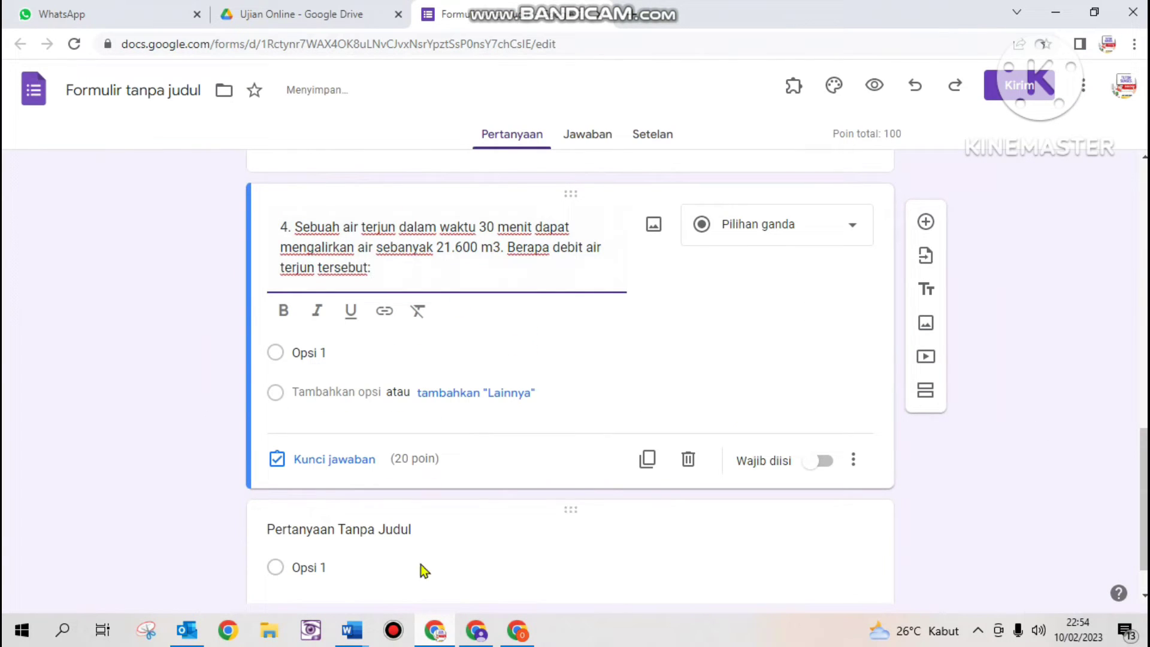
Replace Opsi 1 of question 4 with choices a. 12, b. 24, c. 36 and d. 40 m3/detik copied from Document1 in Word
{"action": "mouse_move", "coordinate": [359, 633]}
{"action": "left_click", "coordinate": [307, 570]}
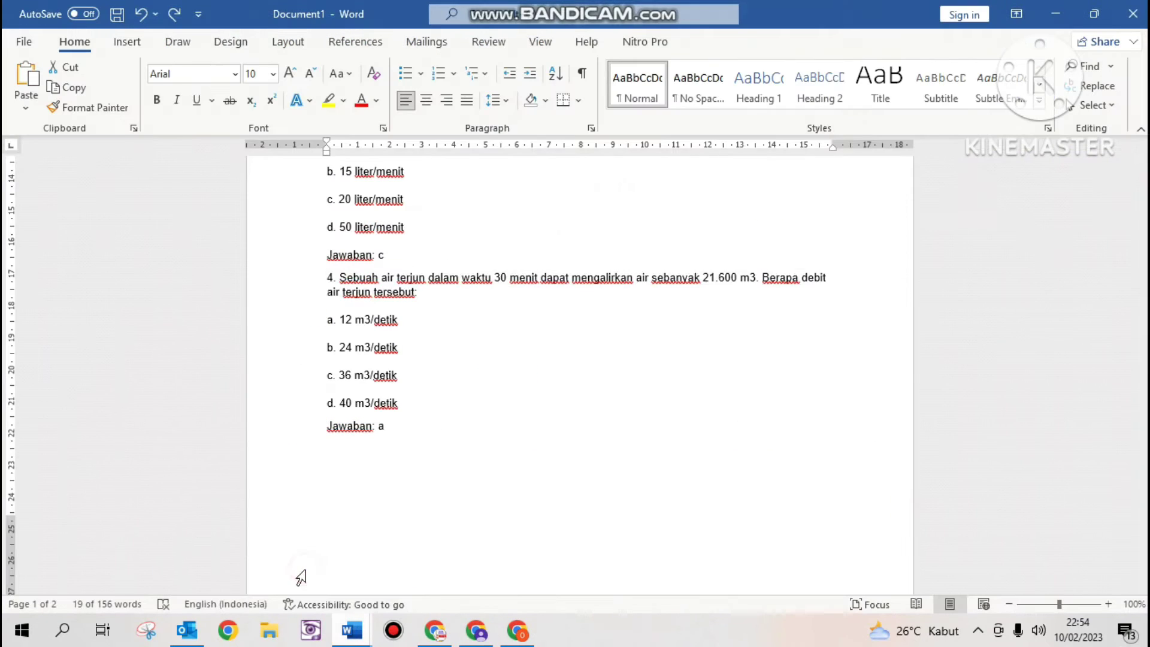
{"action": "left_click", "coordinate": [427, 384]}
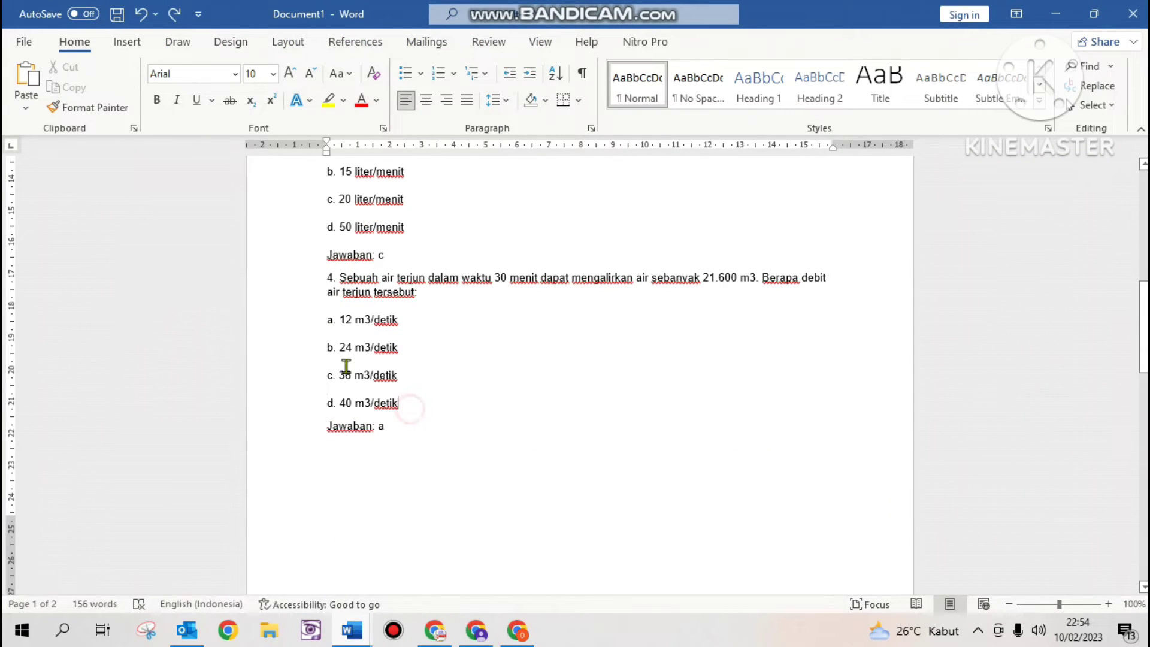
{"action": "left_click_drag", "start_coordinate": [346, 366], "coordinate": [326, 323]}
{"action": "key", "text": "ctrl+c"}
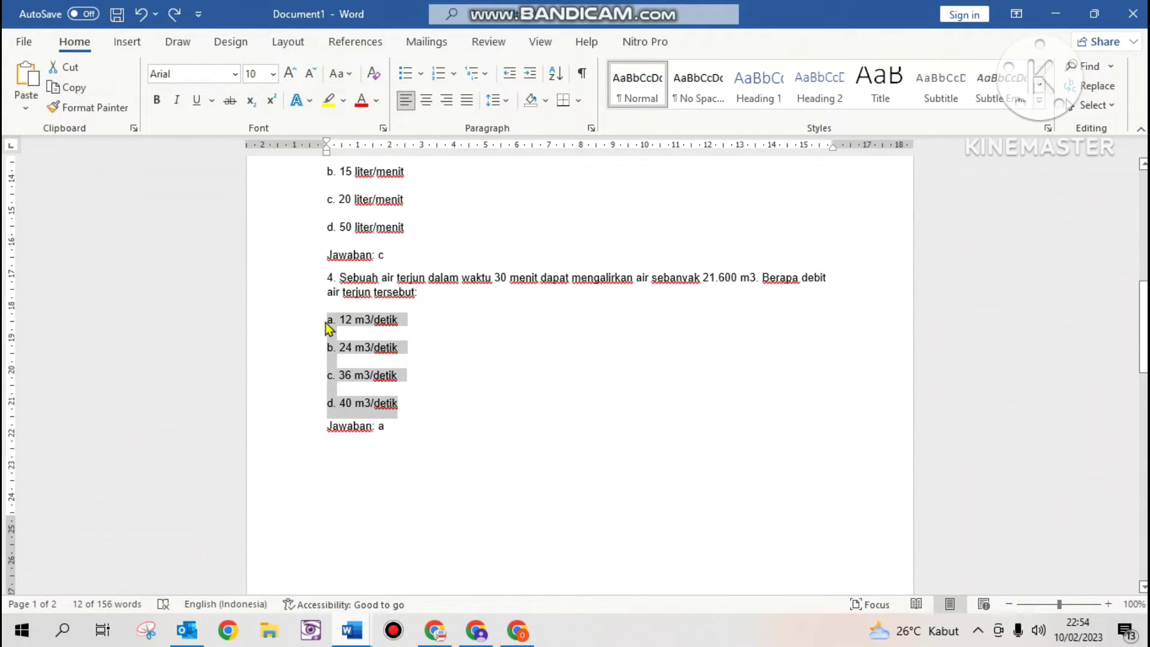
{"action": "key", "text": "alt+Tab"}
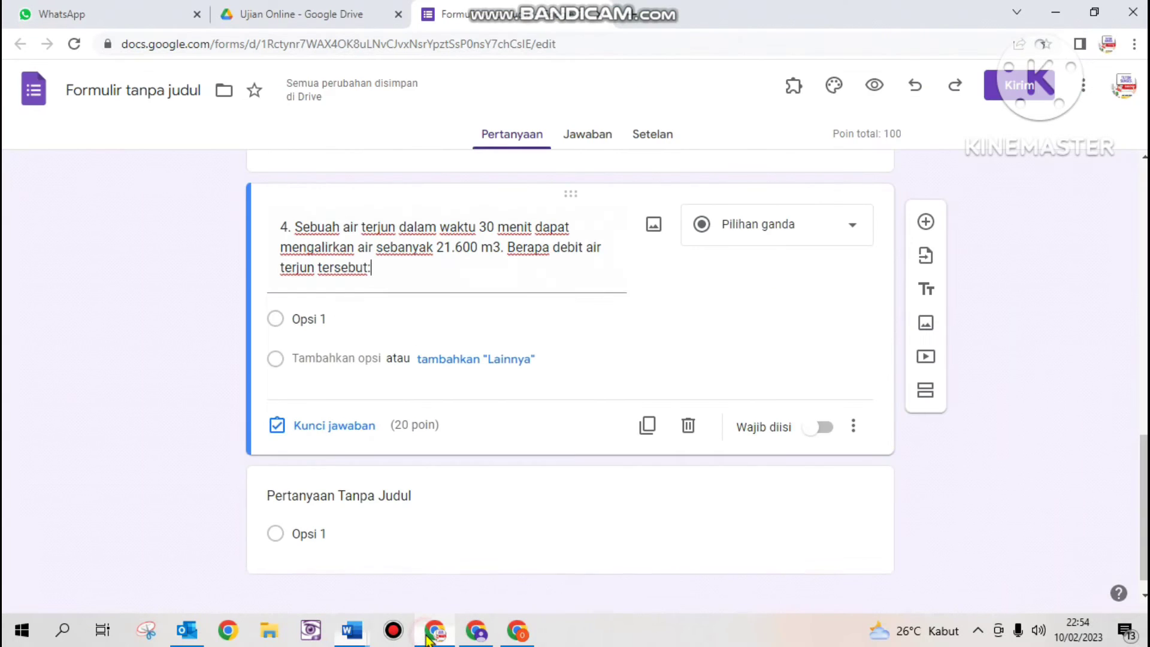
{"action": "left_click", "coordinate": [317, 358]}
{"action": "key", "text": "BackSpace"}
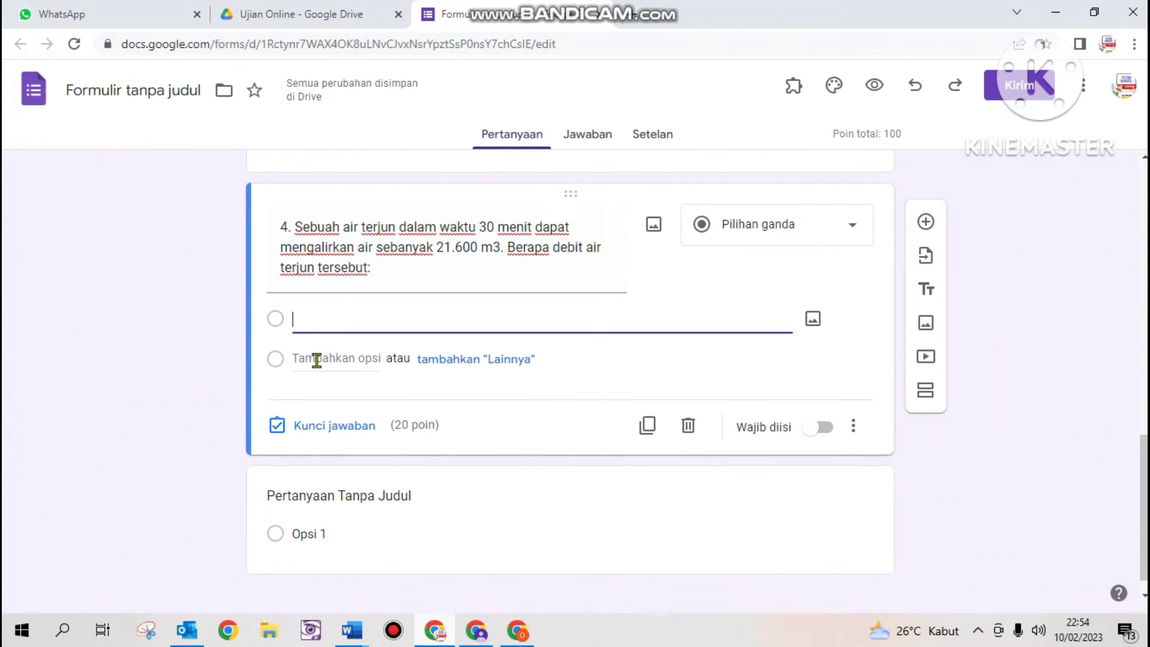
{"action": "key", "text": "ctrl+v"}
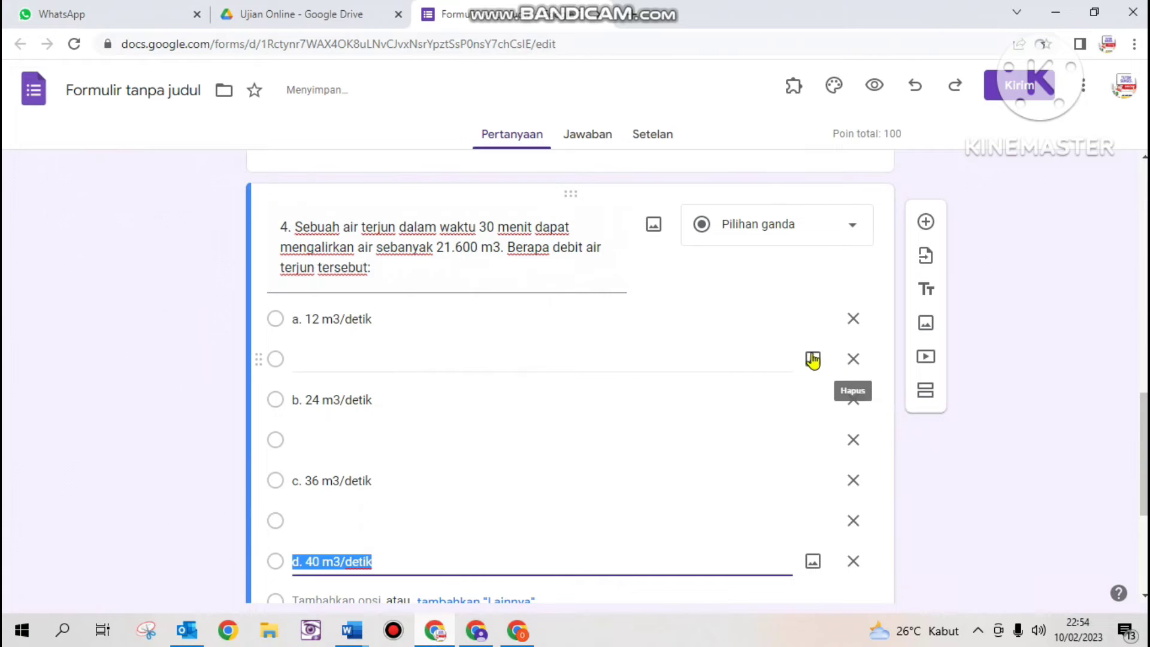
Remove the three blank answer options between the m3/detik choices of question 4
{"action": "left_click", "coordinate": [853, 359]}
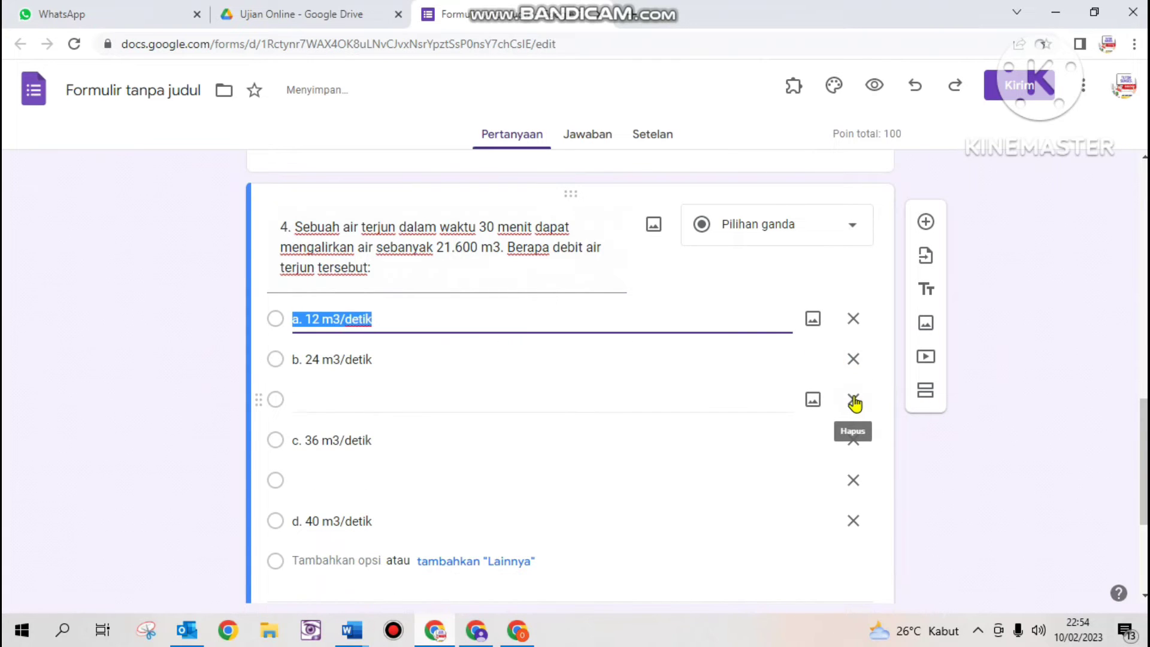
{"action": "left_click", "coordinate": [854, 400]}
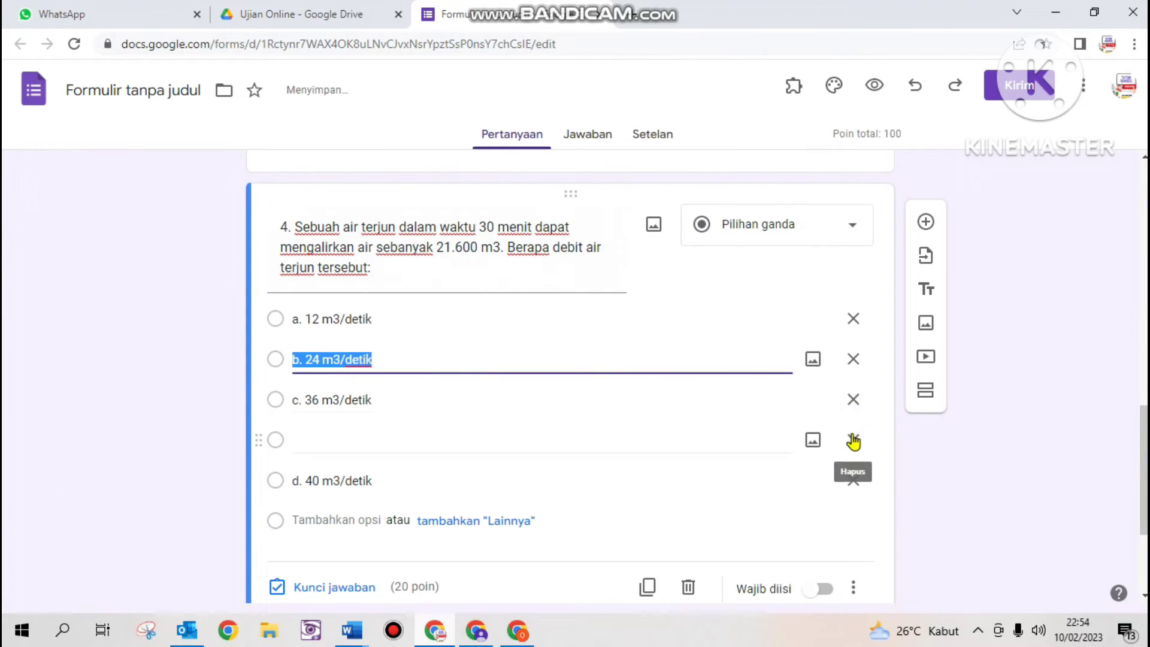
{"action": "left_click", "coordinate": [854, 440]}
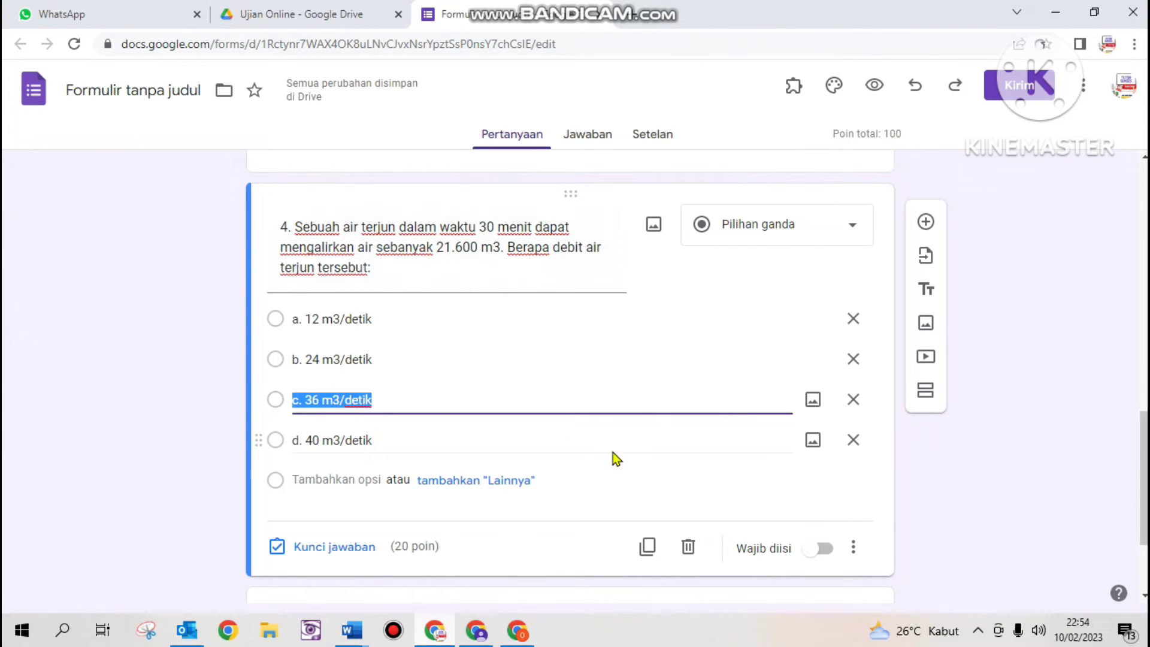
{"action": "scroll", "coordinate": [719, 438], "scroll_direction": "down", "scroll_amount": 1}
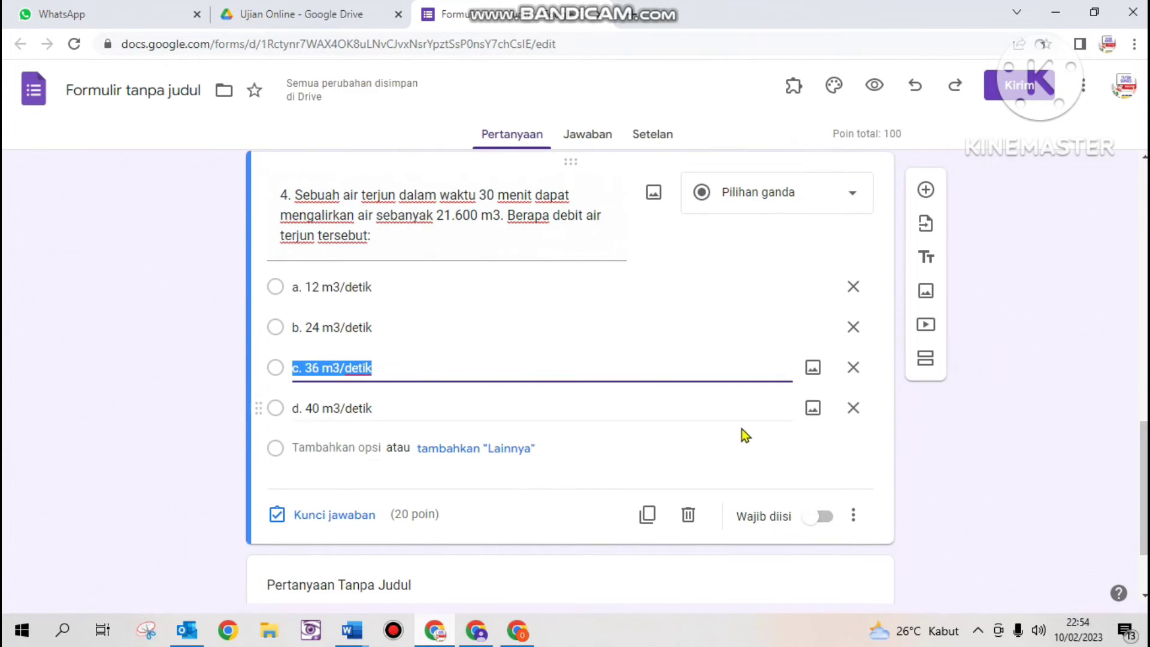
Check question 4's answer in Document1 in Word, mark a. 12 m3/detik as correct in its answer key and finish the key
{"action": "left_click", "coordinate": [322, 516]}
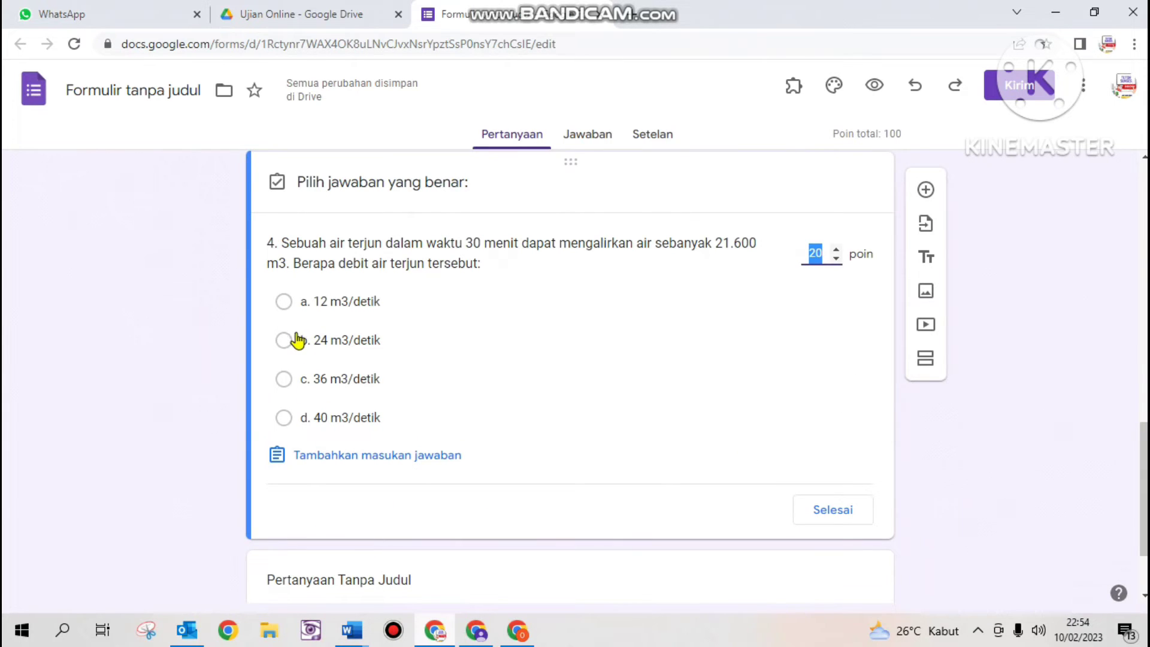
{"action": "left_click", "coordinate": [355, 630]}
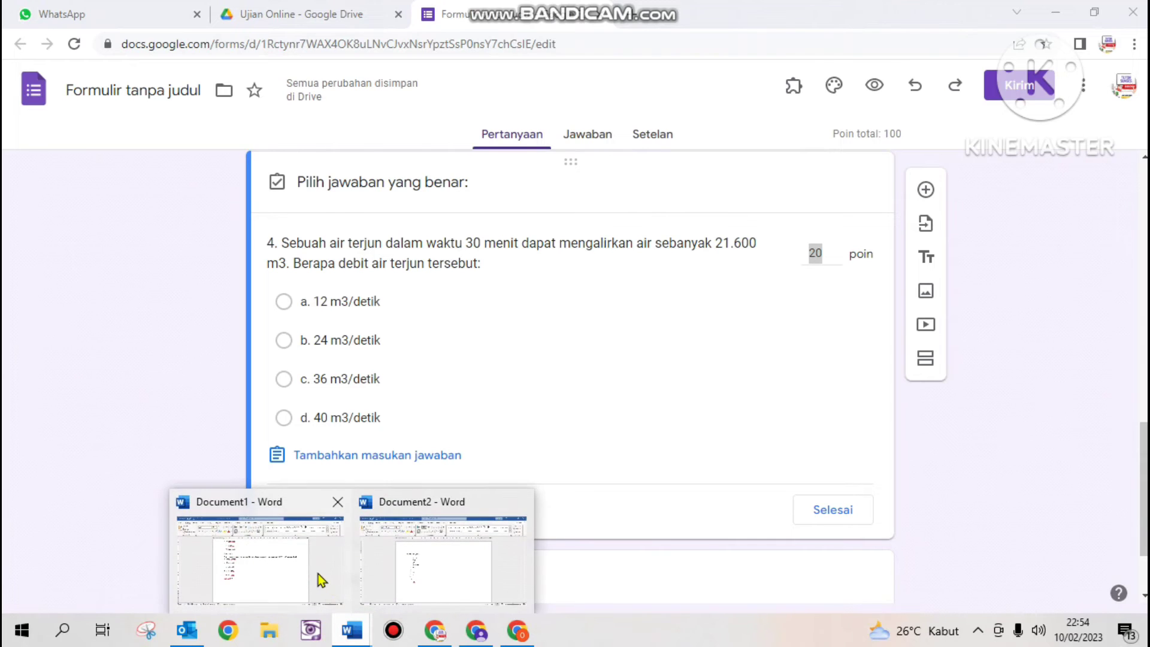
{"action": "left_click", "coordinate": [318, 574]}
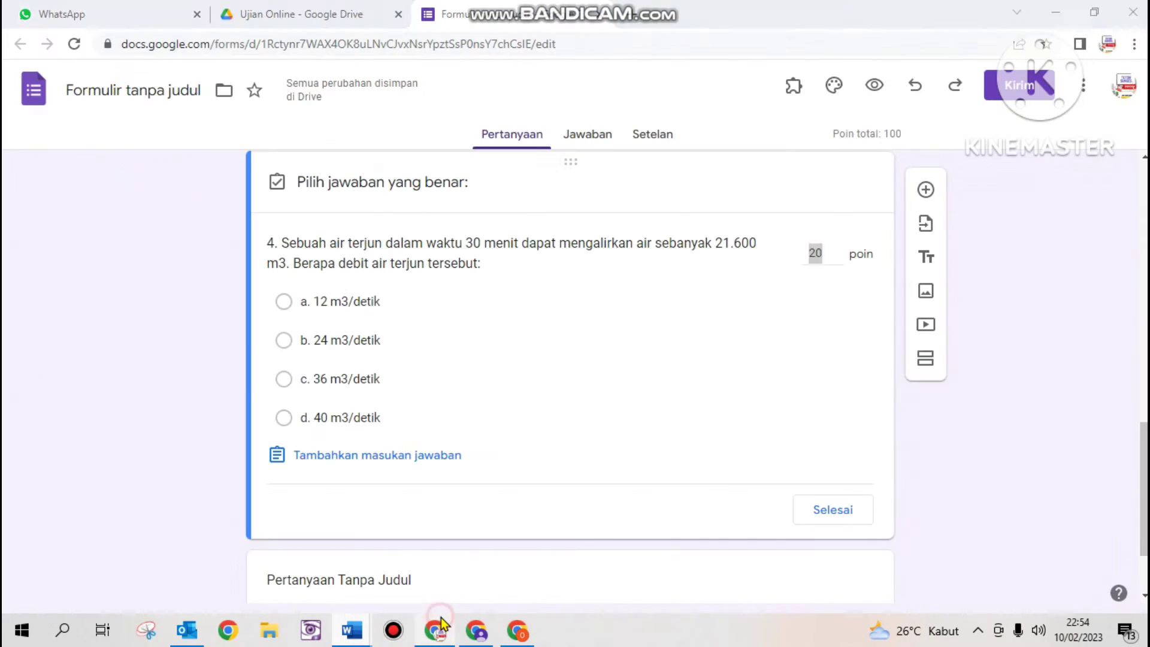
{"action": "left_click", "coordinate": [434, 630]}
{"action": "left_click", "coordinate": [285, 305]}
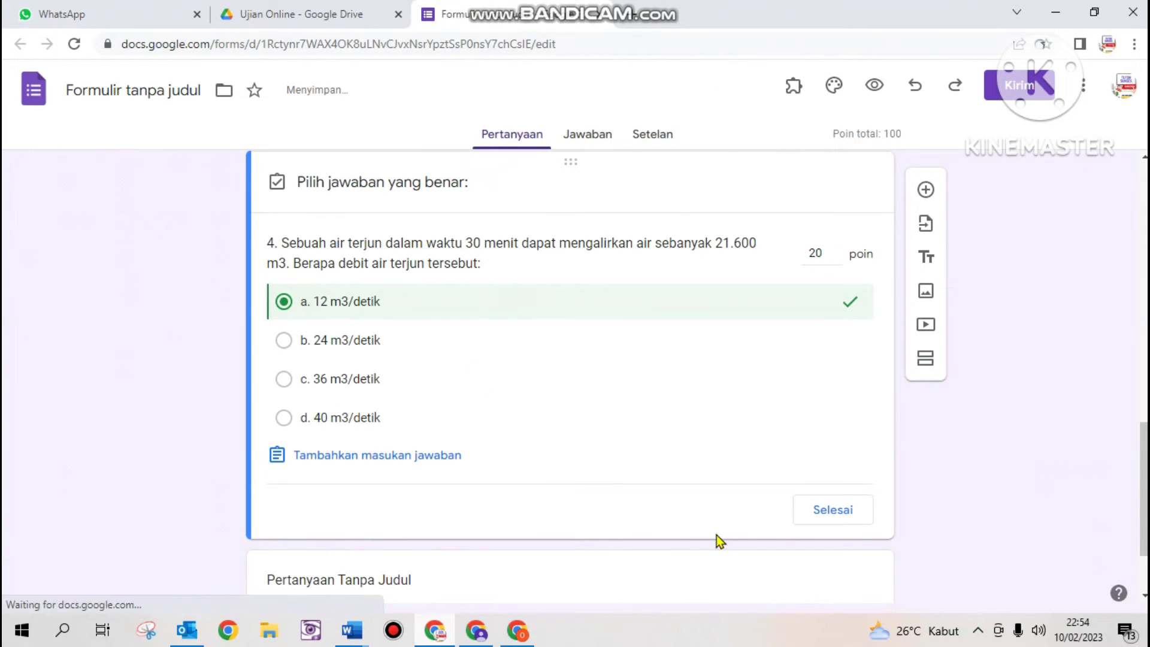
{"action": "left_click", "coordinate": [853, 510]}
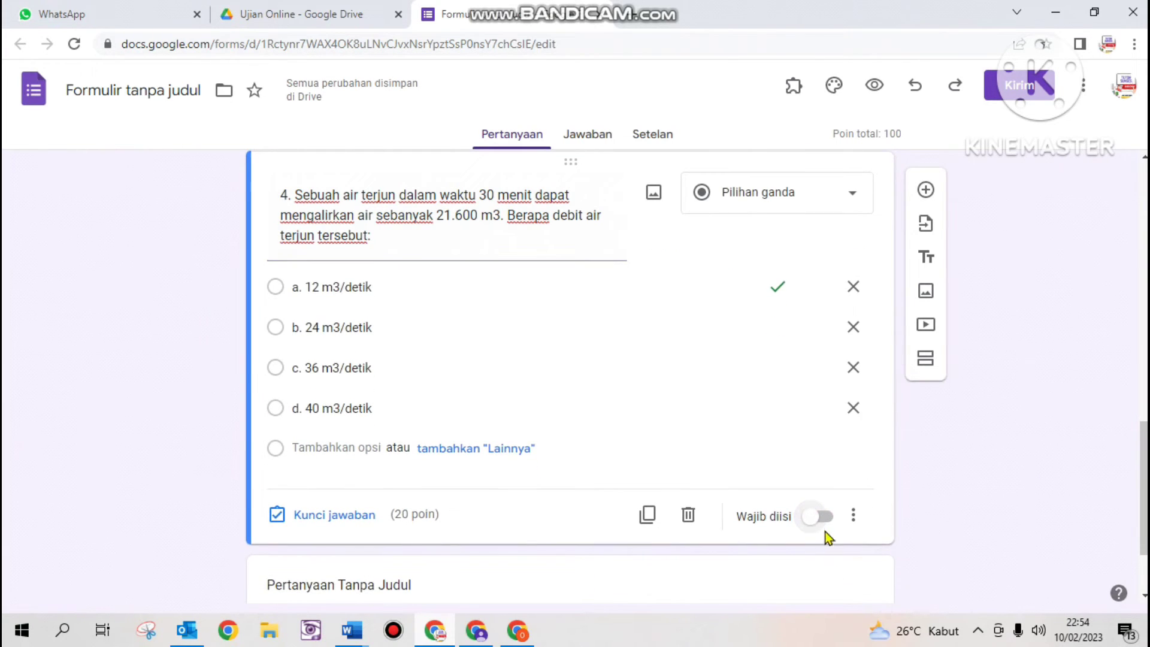
Make questions 4, 3 and 2 required (Wajib diisi)
{"action": "left_click", "coordinate": [823, 519]}
{"action": "scroll", "coordinate": [765, 401], "scroll_direction": "up", "scroll_amount": 6}
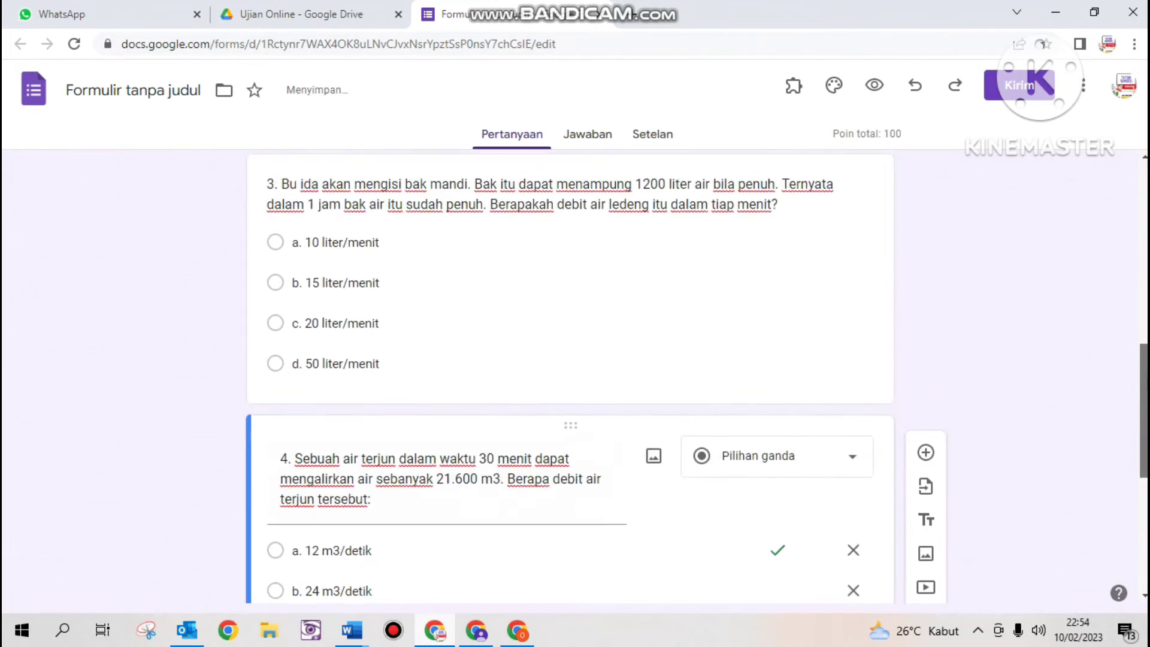
{"action": "left_click", "coordinate": [765, 402]}
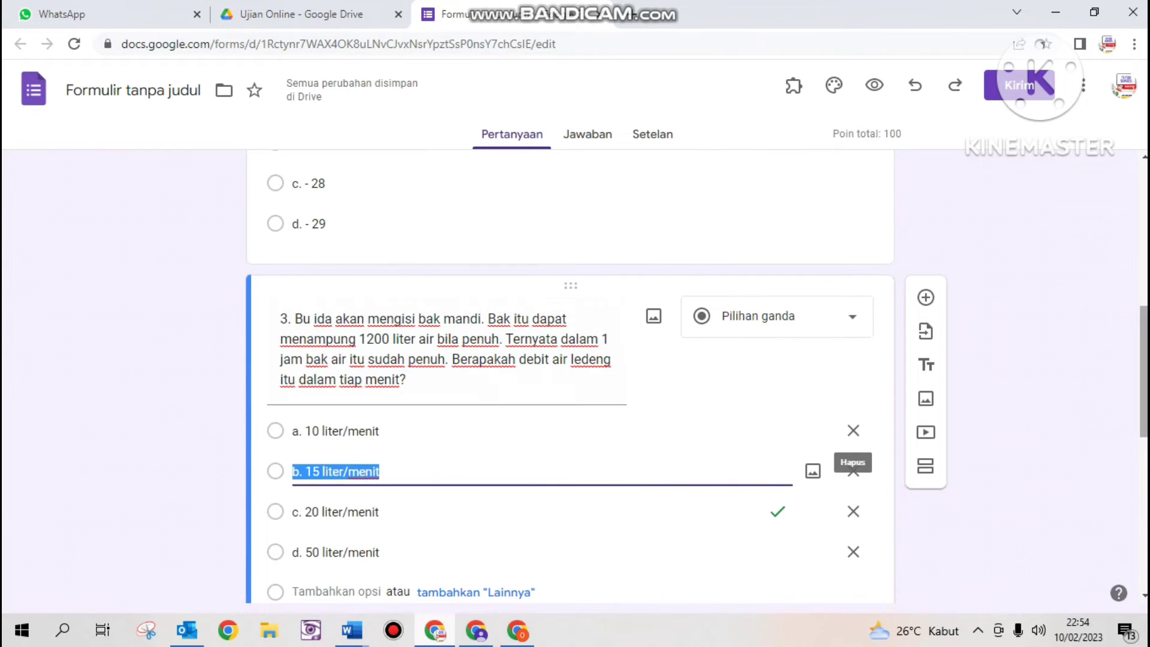
{"action": "scroll", "coordinate": [856, 420], "scroll_direction": "down", "scroll_amount": 5}
{"action": "left_click", "coordinate": [822, 373]}
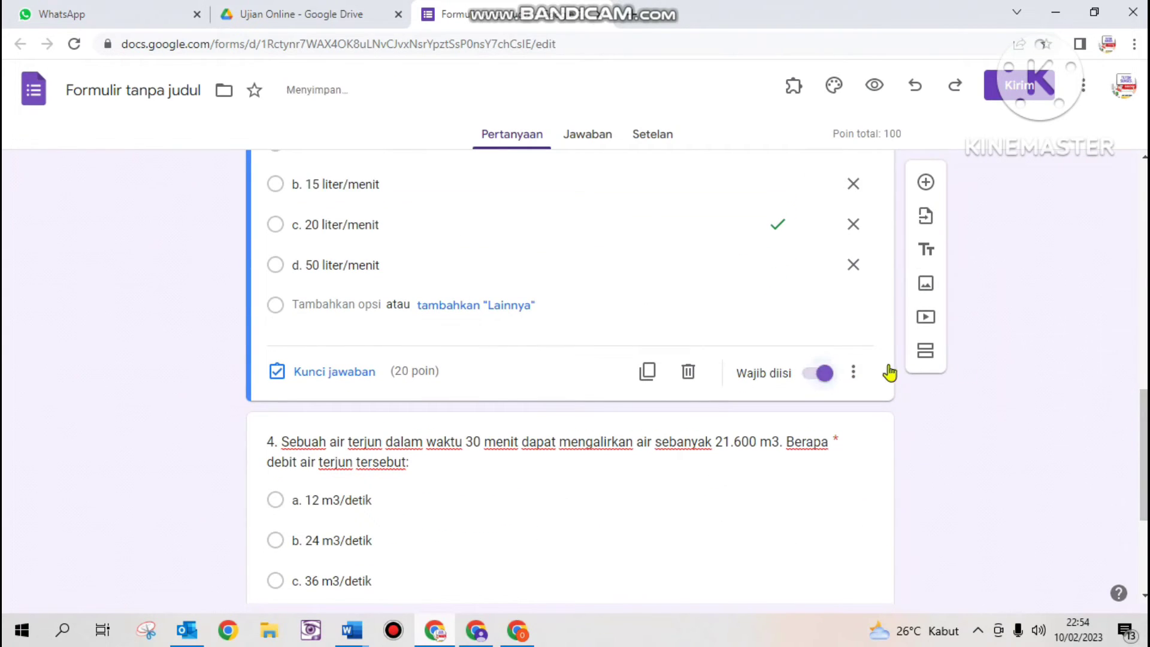
{"action": "left_click_drag", "start_coordinate": [1142, 412], "coordinate": [1137, 288]}
{"action": "scroll", "coordinate": [852, 329], "scroll_direction": "up", "scroll_amount": 2}
{"action": "left_click", "coordinate": [845, 331]}
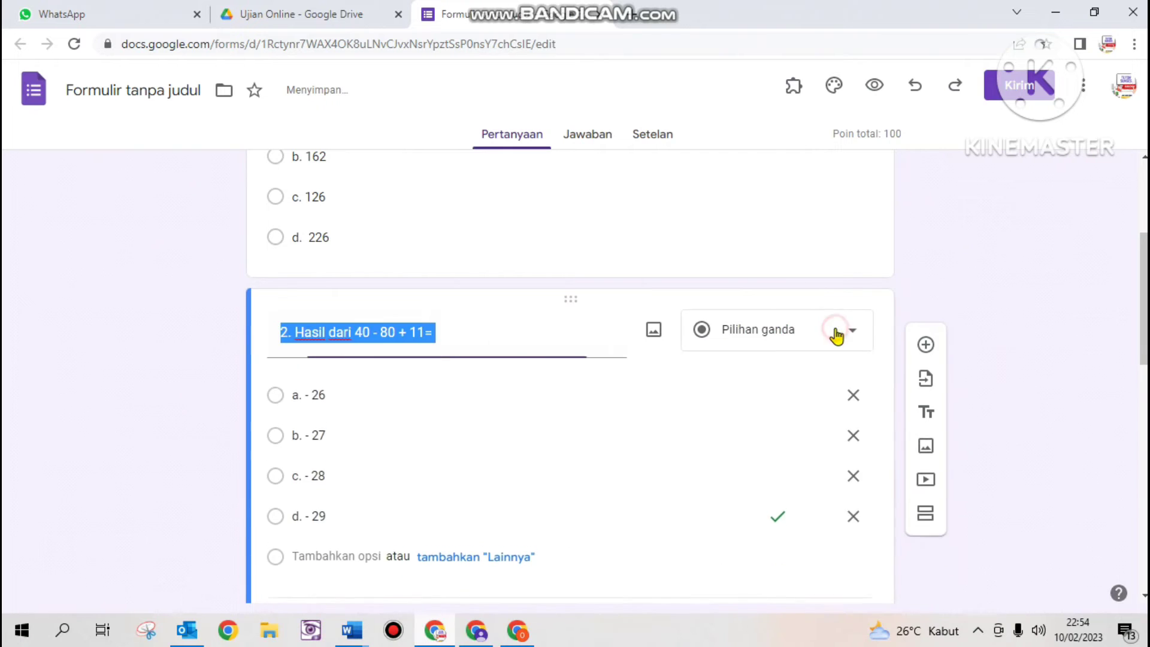
{"action": "scroll", "coordinate": [810, 354], "scroll_direction": "down", "scroll_amount": 5}
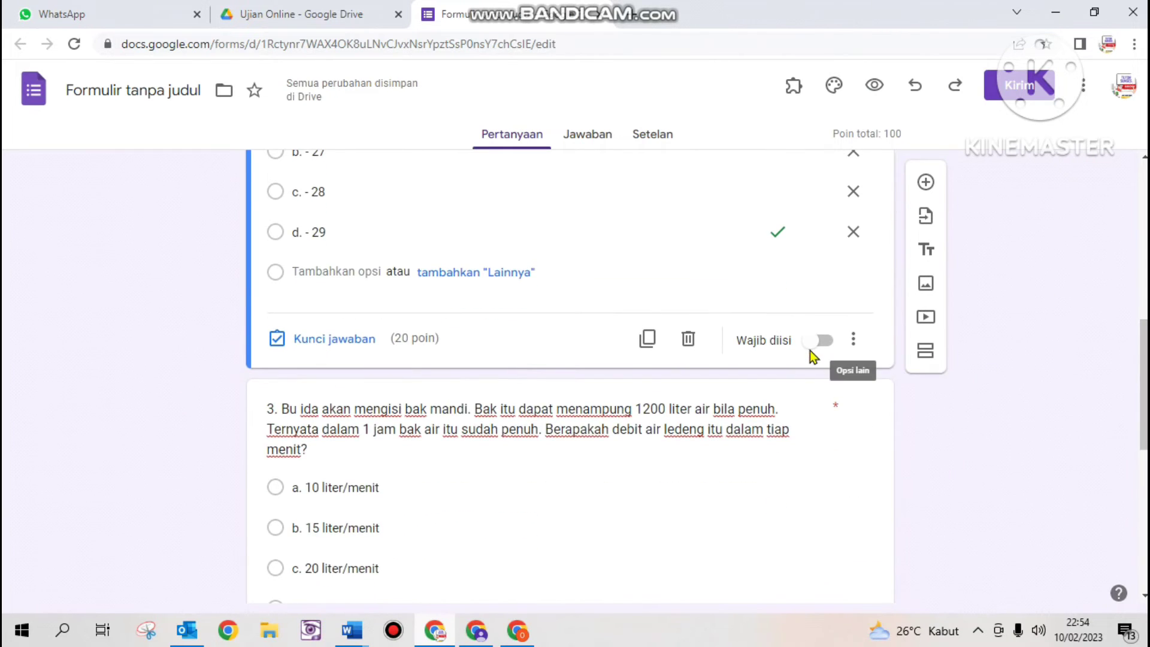
{"action": "left_click", "coordinate": [820, 308]}
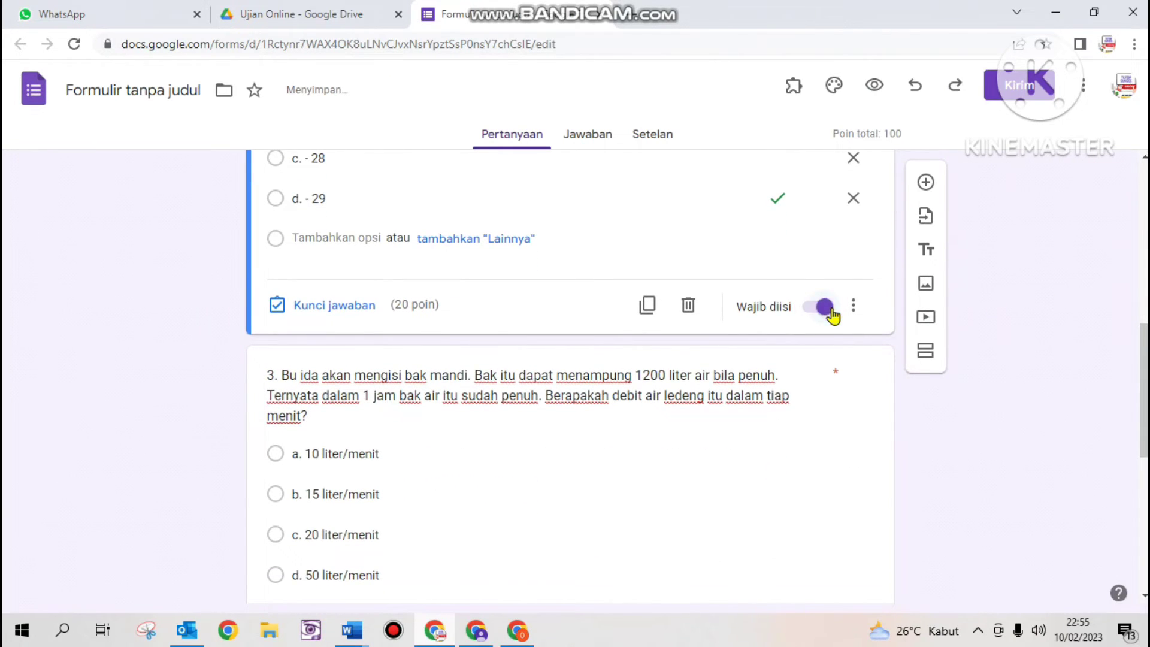
{"action": "left_click_drag", "start_coordinate": [1143, 389], "coordinate": [1143, 521]}
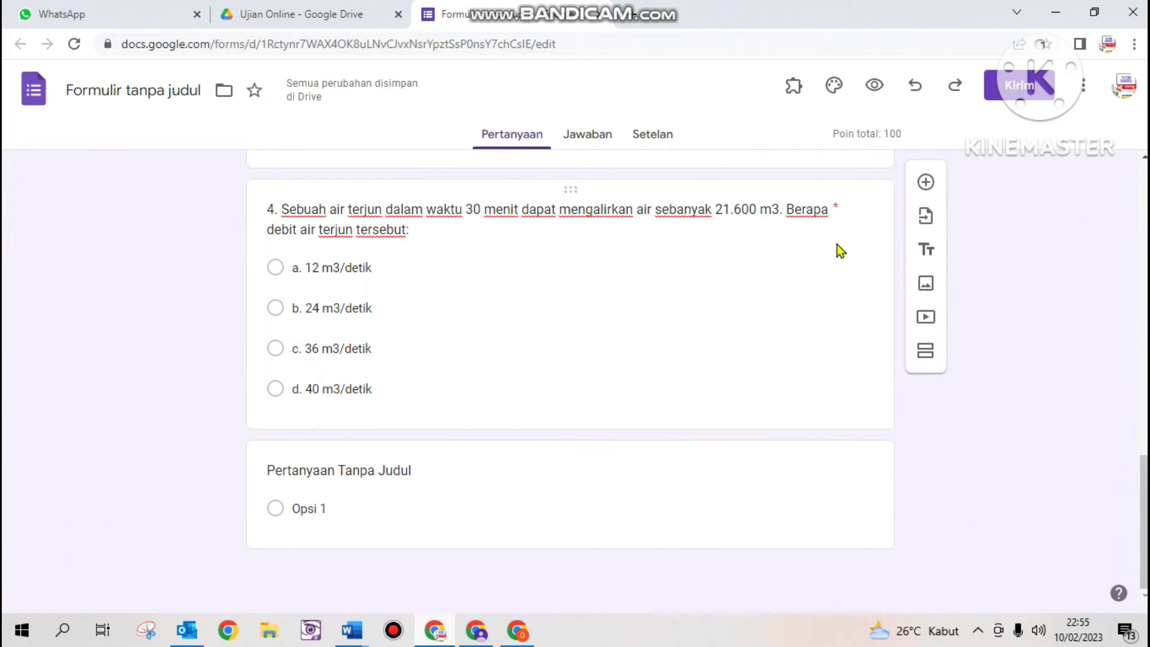
{"action": "left_click", "coordinate": [926, 182]}
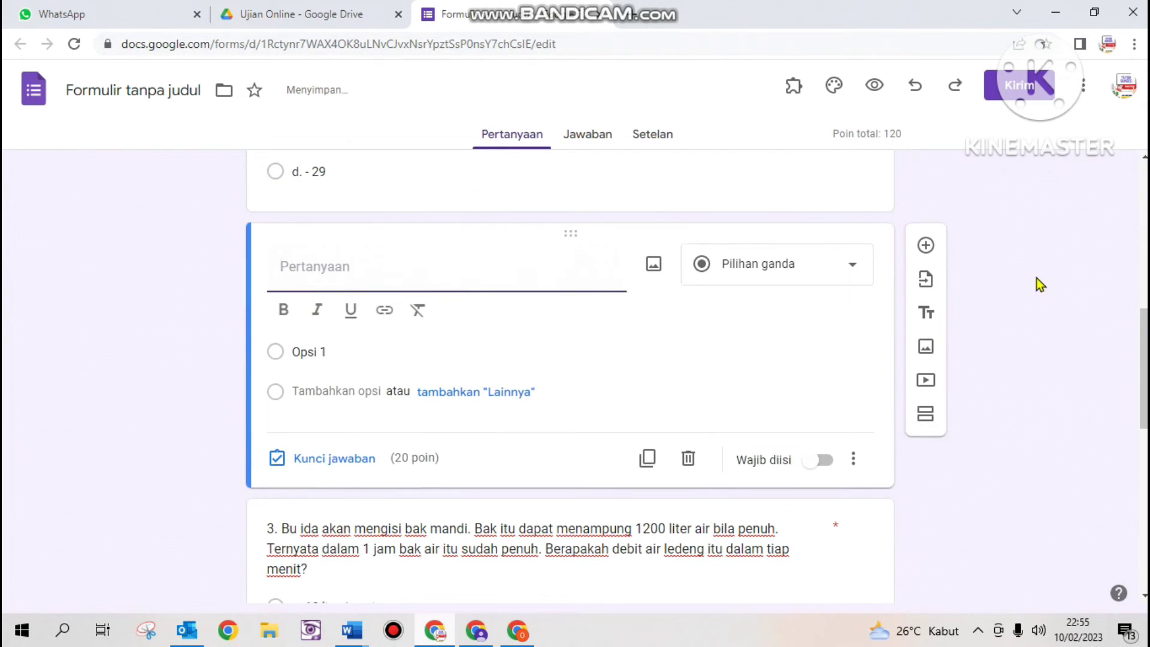
{"action": "left_click", "coordinate": [688, 458]}
Add a new multiple-choice question directly after question 4
{"action": "scroll", "coordinate": [769, 466], "scroll_direction": "down", "scroll_amount": 5}
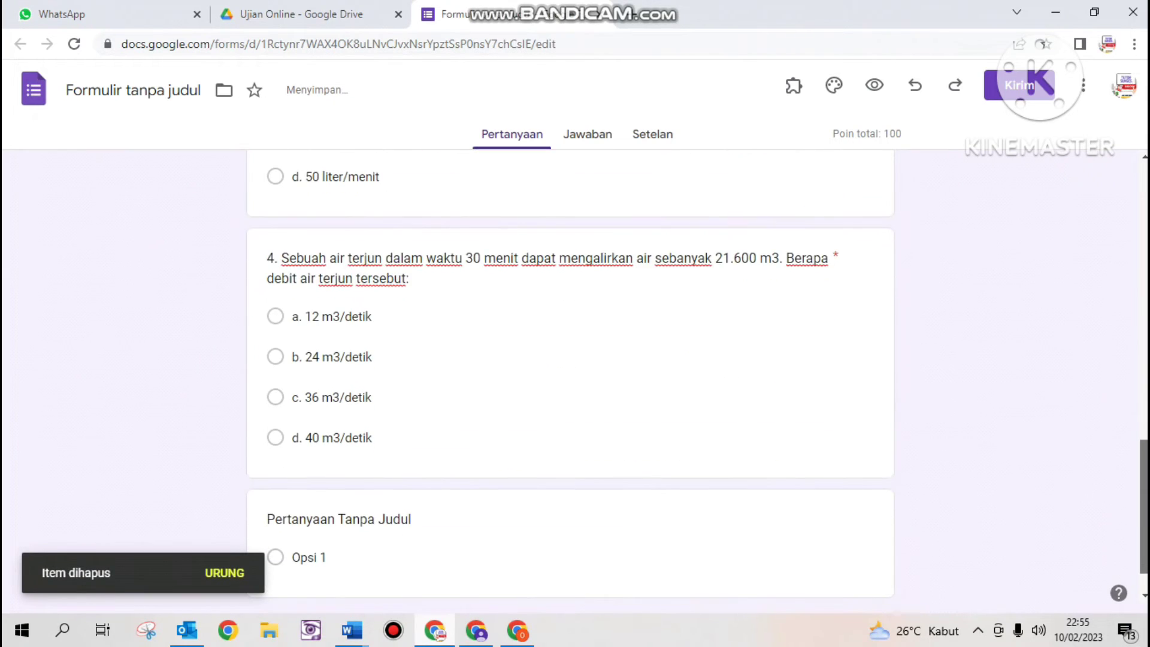
{"action": "left_click", "coordinate": [769, 466]}
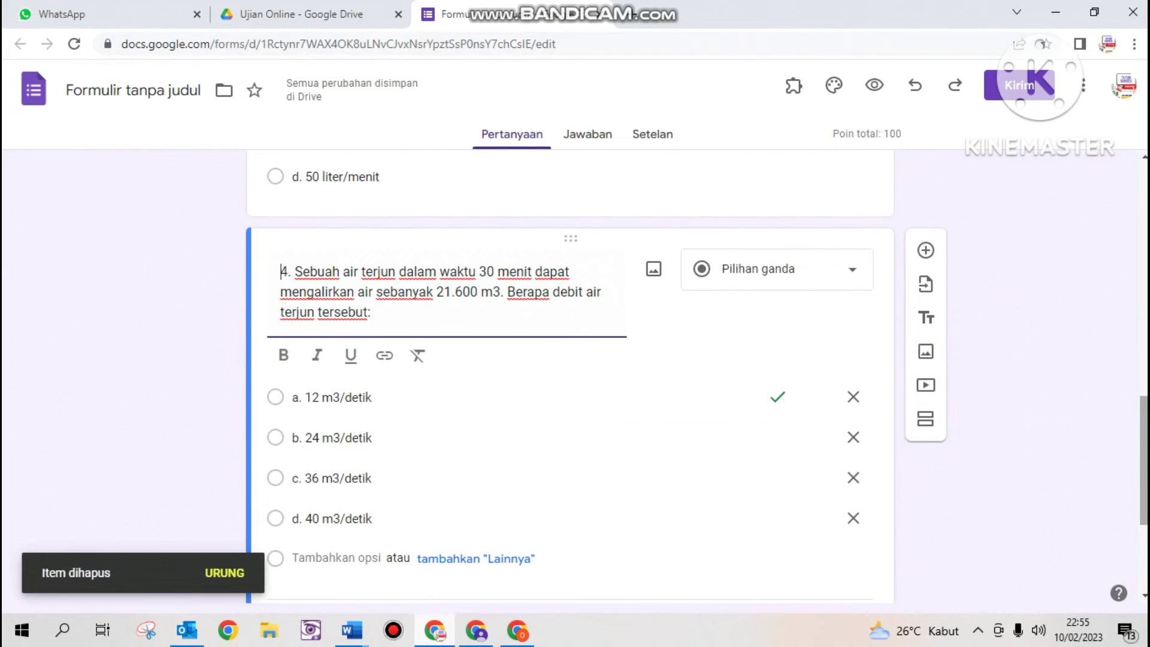
{"action": "left_click", "coordinate": [925, 251]}
{"action": "scroll", "coordinate": [593, 583], "scroll_direction": "up", "scroll_amount": 5}
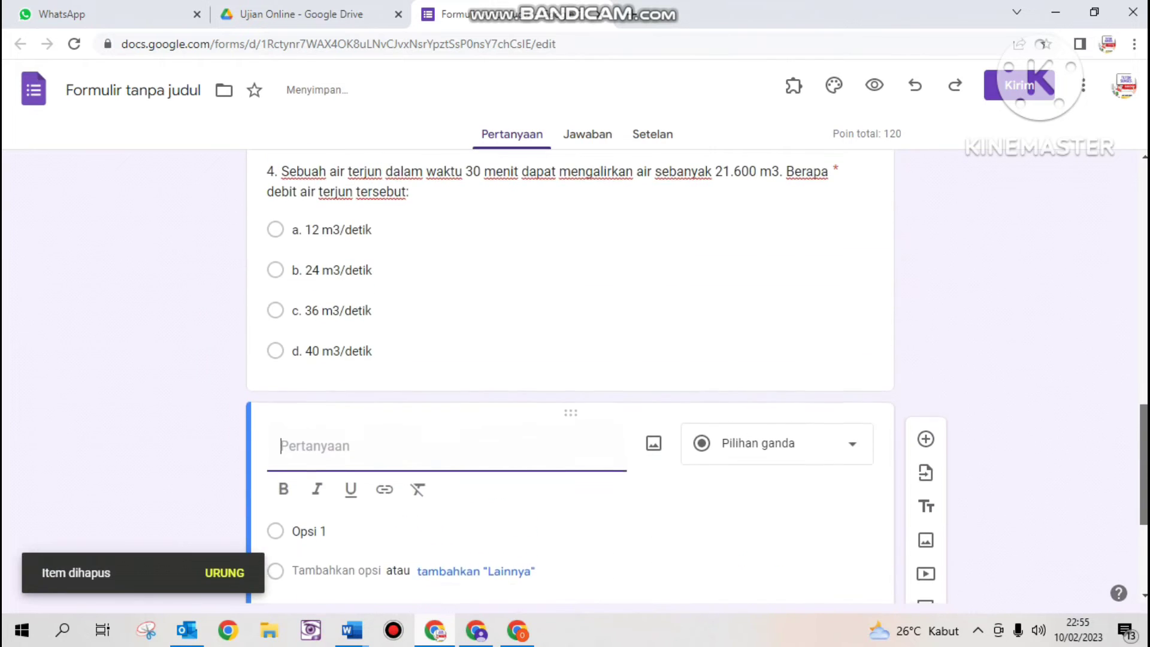
Fill the new question with question 5's text, "5. Sebuah bak mandi volumenya 700m3...", copied from Document1 in Word
{"action": "left_click", "coordinate": [352, 630]}
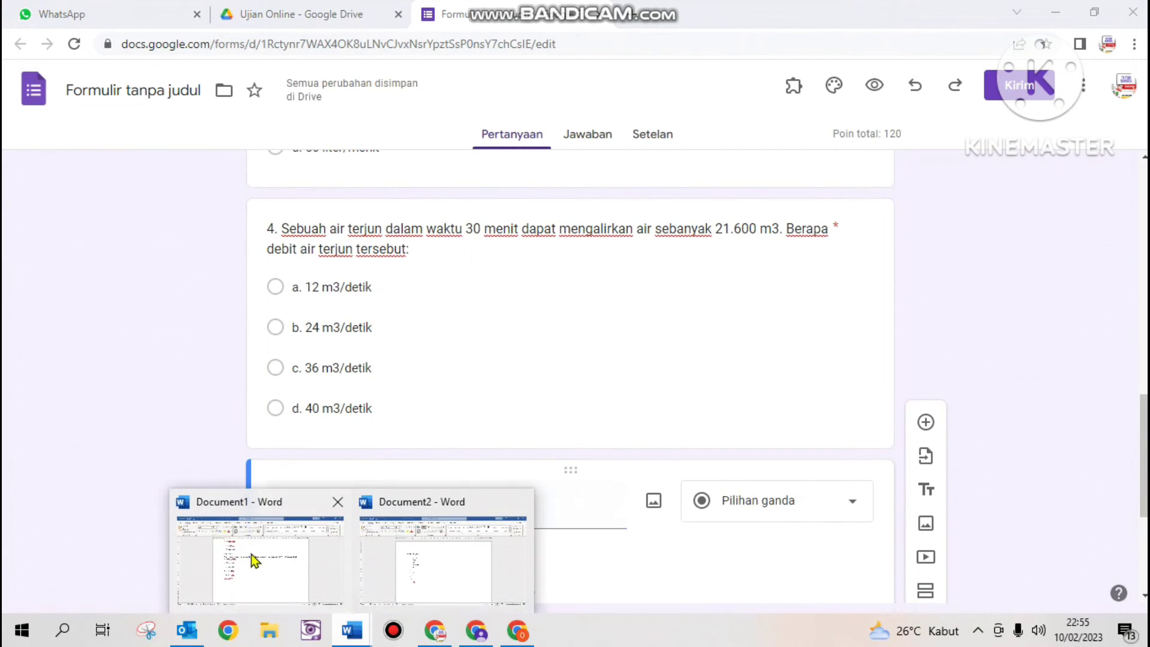
{"action": "left_click", "coordinate": [244, 561]}
{"action": "left_click", "coordinate": [615, 454]}
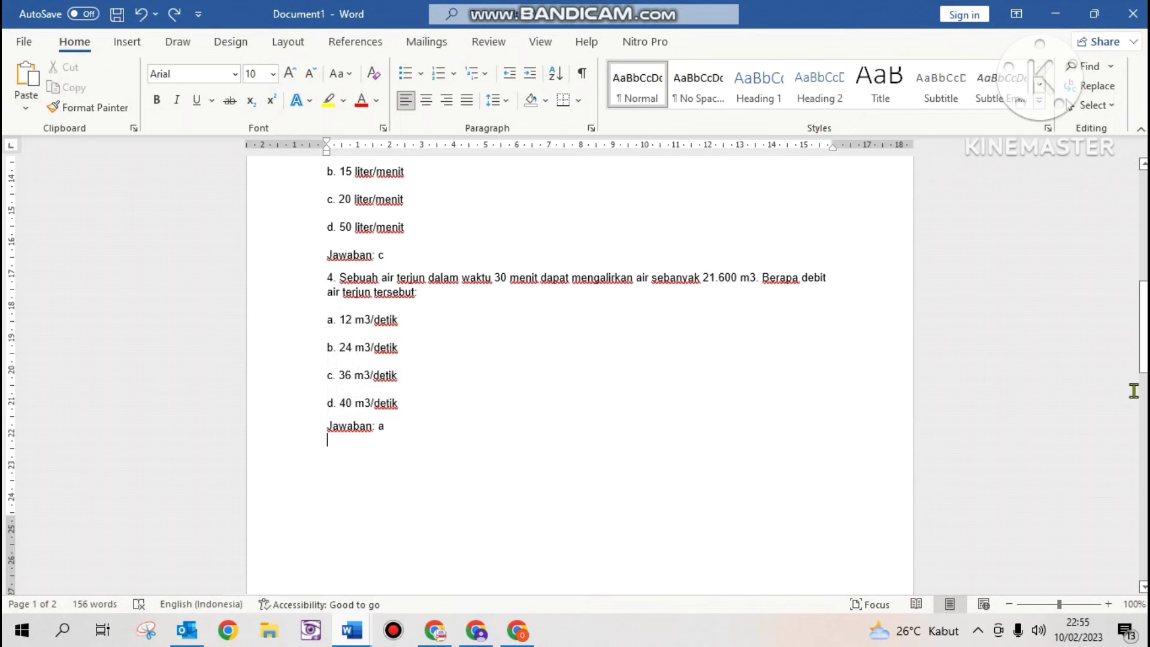
{"action": "left_click_drag", "start_coordinate": [1143, 356], "coordinate": [1143, 434]}
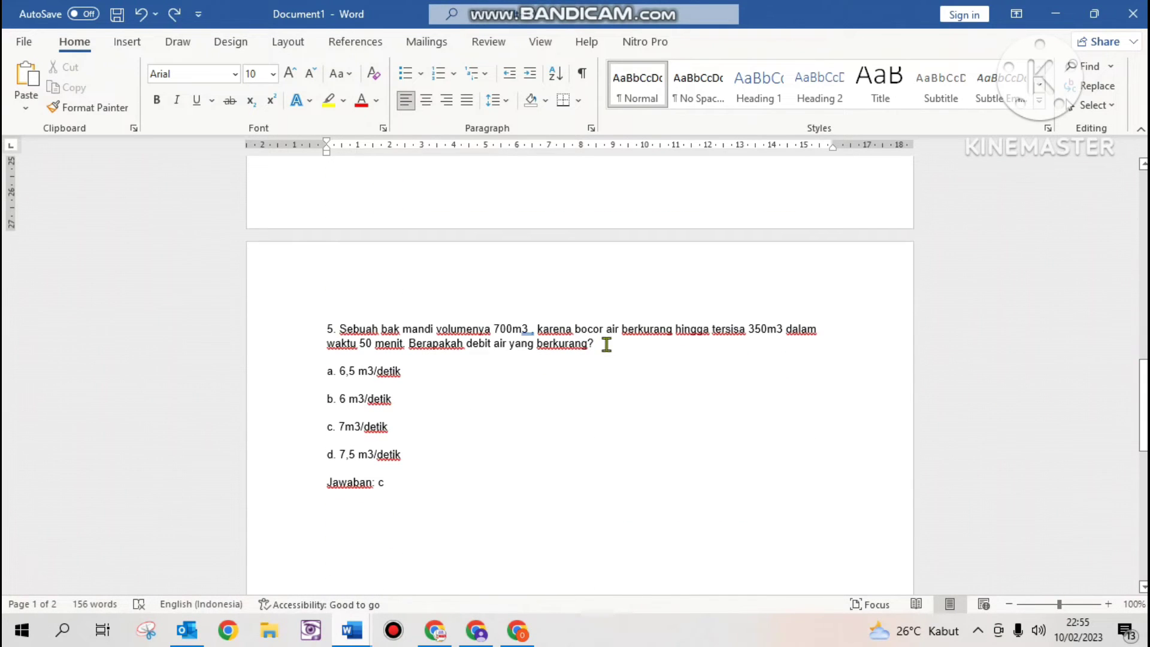
{"action": "left_click_drag", "start_coordinate": [606, 345], "coordinate": [308, 325]}
{"action": "key", "text": "ctrl+c"}
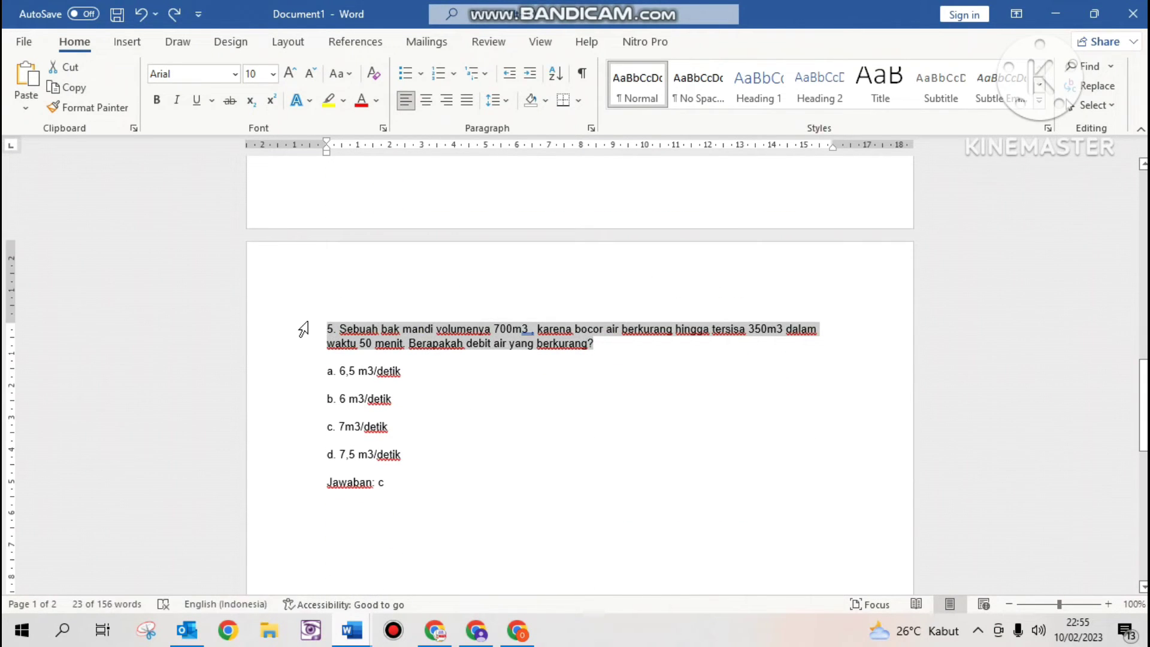
{"action": "left_click", "coordinate": [434, 630]}
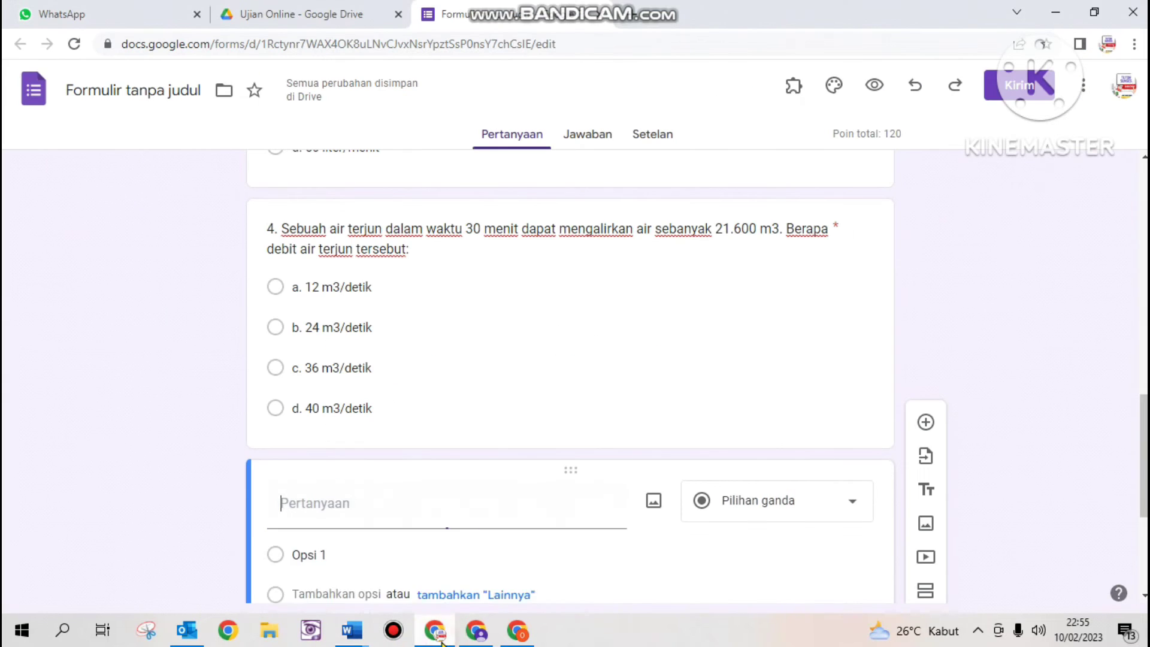
{"action": "left_click", "coordinate": [389, 492]}
{"action": "key", "text": "ctrl+v"}
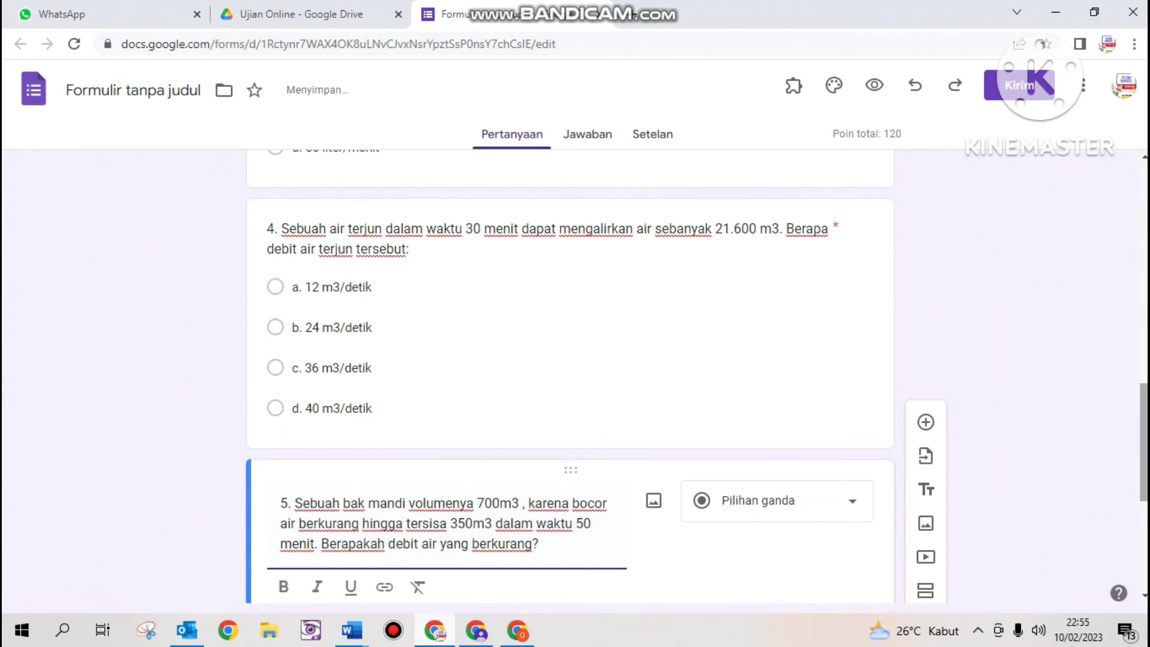
Replace Opsi 1 of question 5 with choices a. 6,5, b. 6, c. 7 and d. 7,5 m3/detik copied from Document1 in Word
{"action": "scroll", "coordinate": [749, 400], "scroll_direction": "down", "scroll_amount": 5}
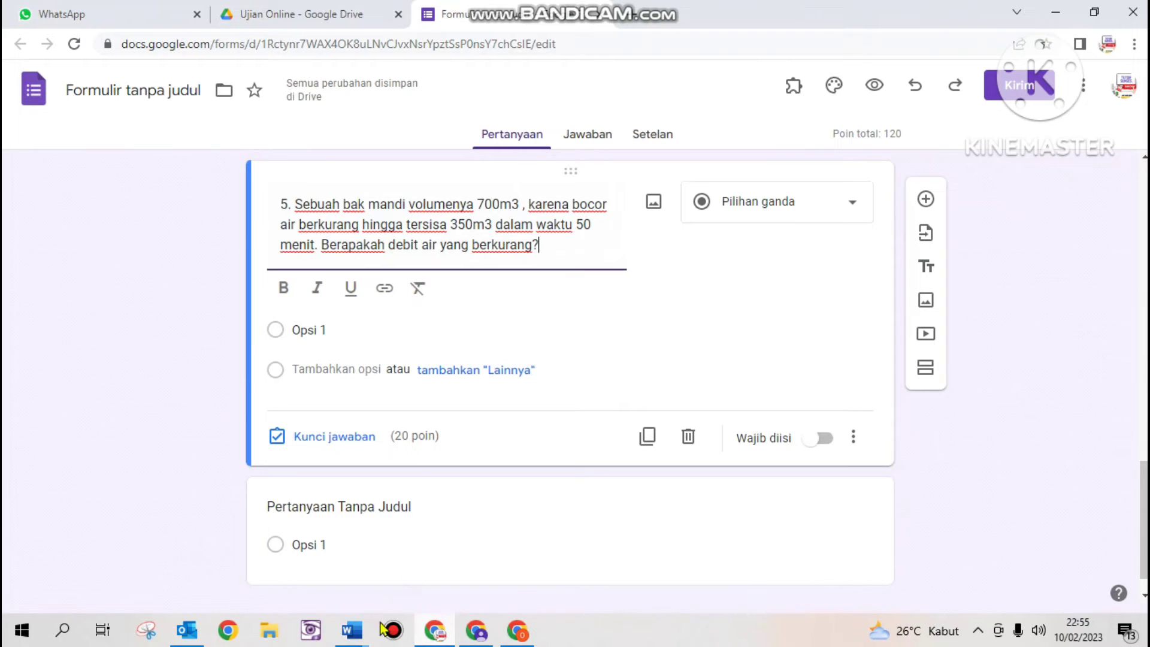
{"action": "left_click", "coordinate": [351, 631]}
{"action": "left_click", "coordinate": [268, 577]}
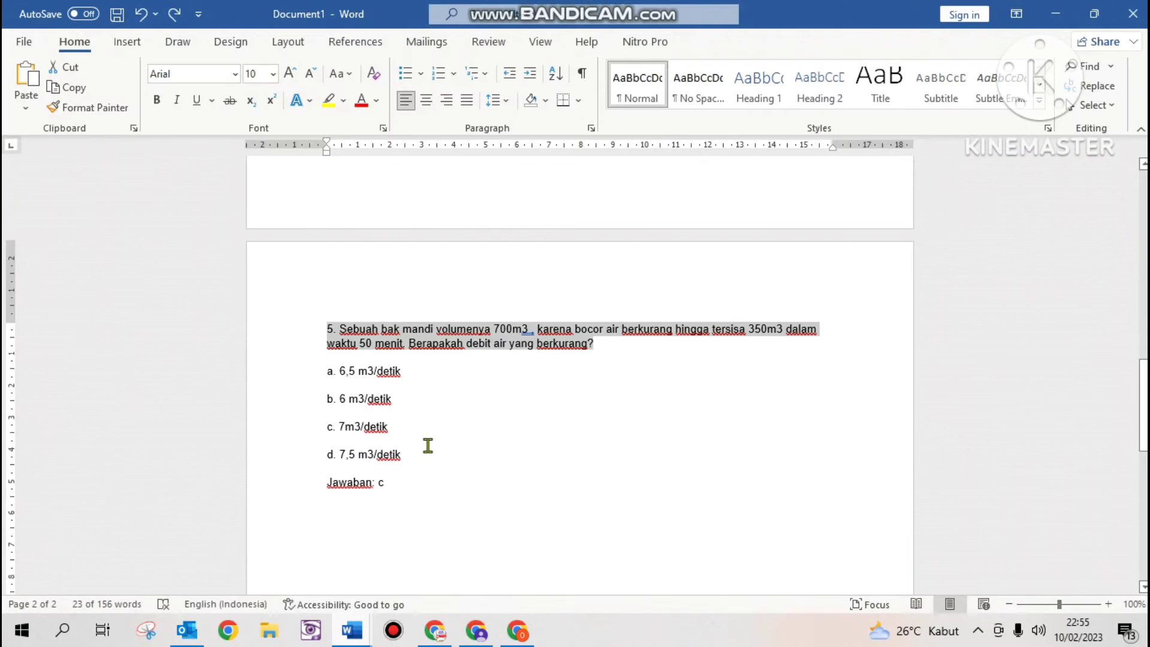
{"action": "left_click_drag", "start_coordinate": [427, 446], "coordinate": [328, 372]}
{"action": "key", "text": "ctrl+c"}
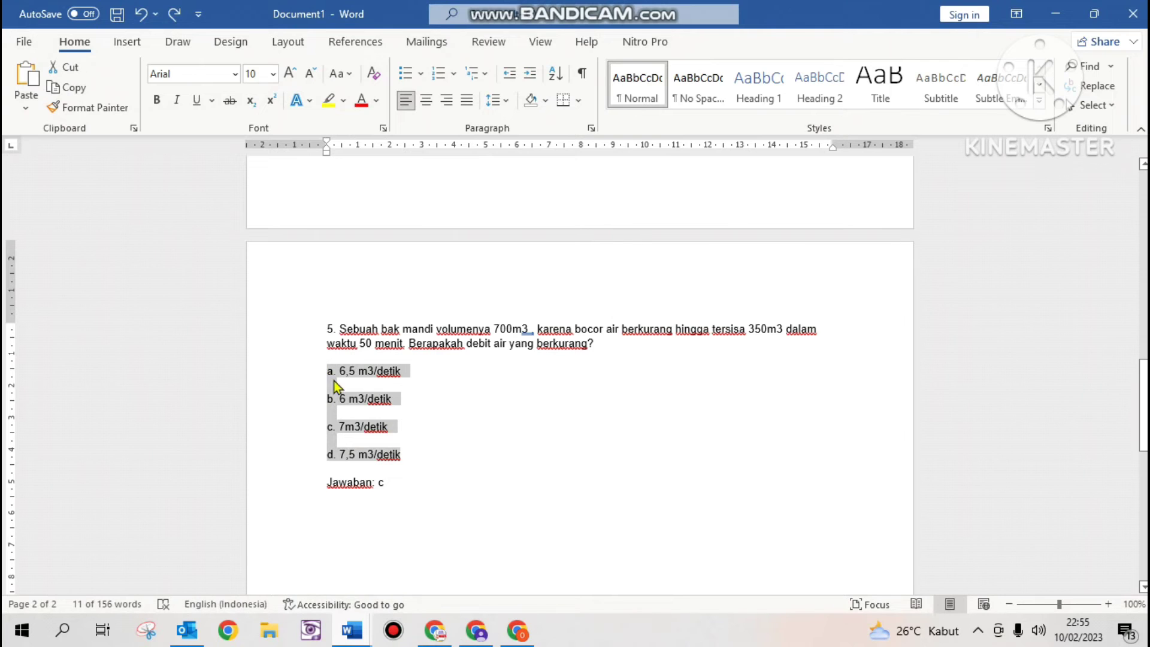
{"action": "left_click", "coordinate": [436, 563]}
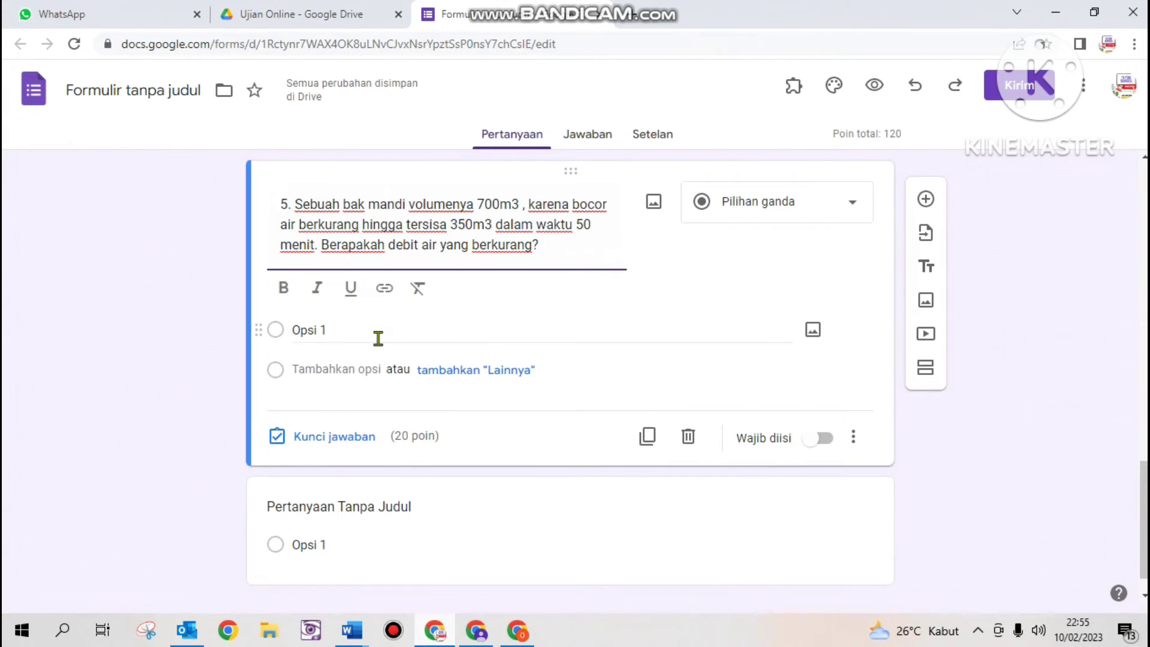
{"action": "left_click", "coordinate": [378, 338]}
{"action": "key", "text": "ctrl+v"}
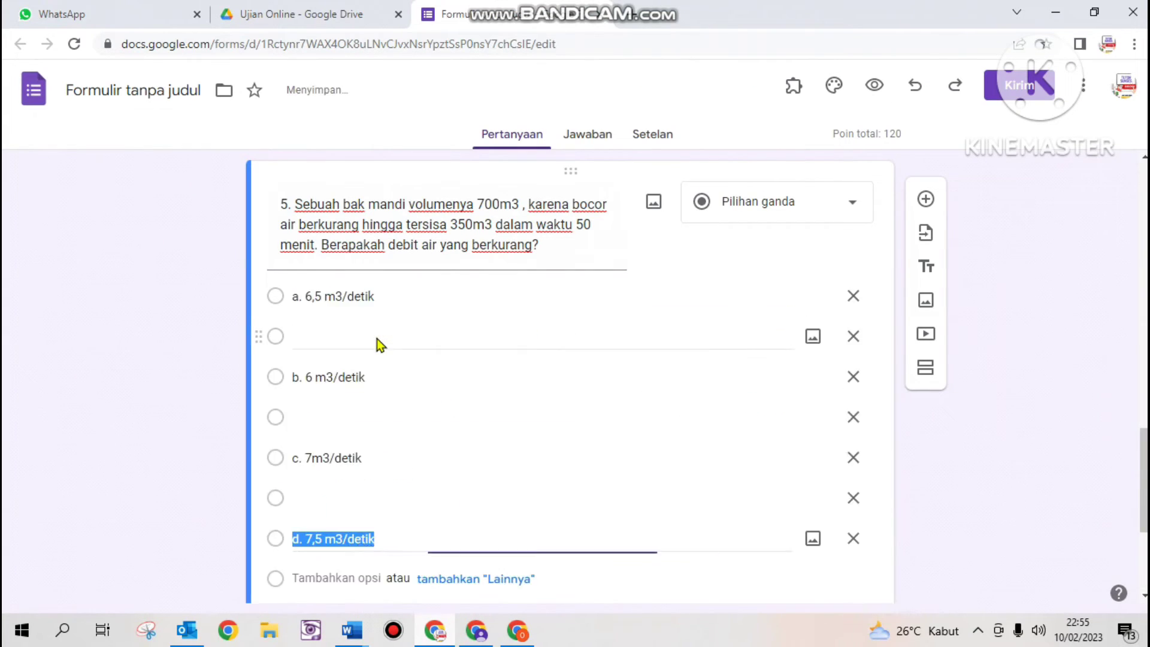
Remove the three blank answer options between the choices of question 5
{"action": "left_click", "coordinate": [862, 341]}
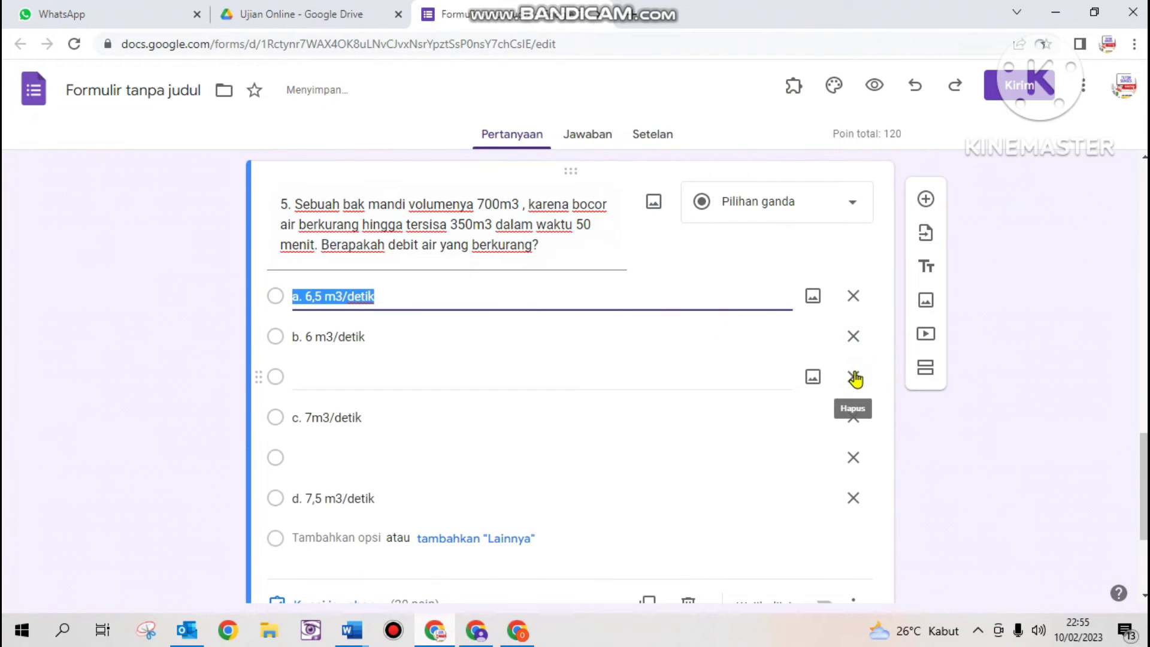
{"action": "left_click", "coordinate": [853, 376]}
{"action": "left_click", "coordinate": [855, 418]}
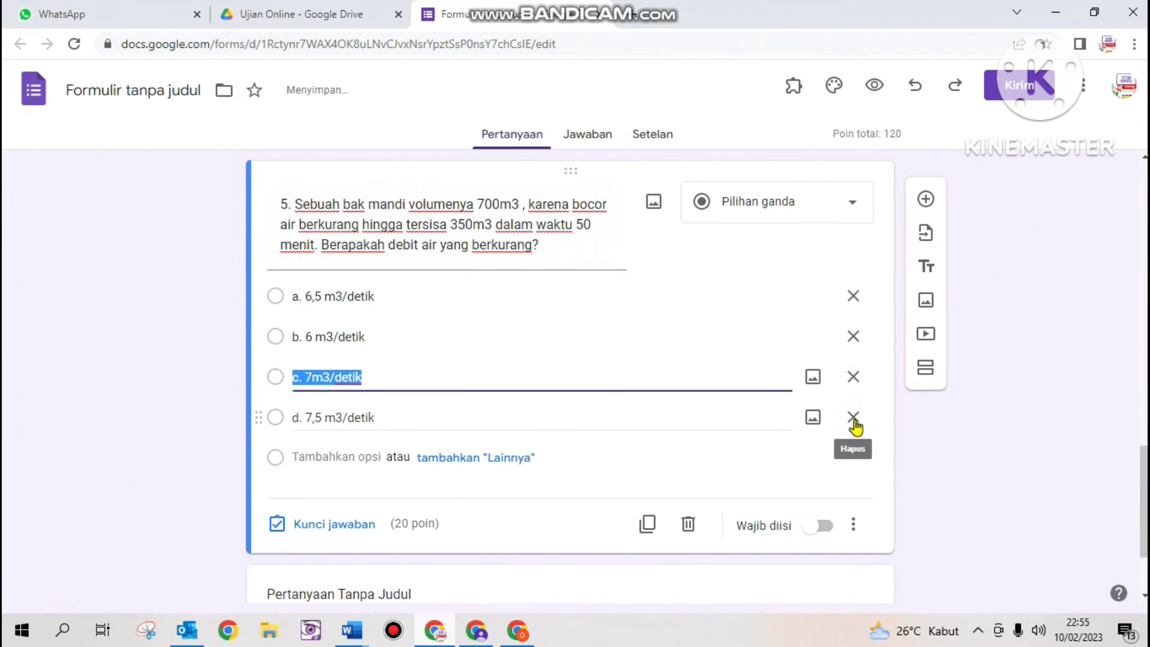
Check question 5's answer in Word, mark c. 7m3/detik as correct in its answer key, and make the question required
{"action": "left_click", "coordinate": [311, 524]}
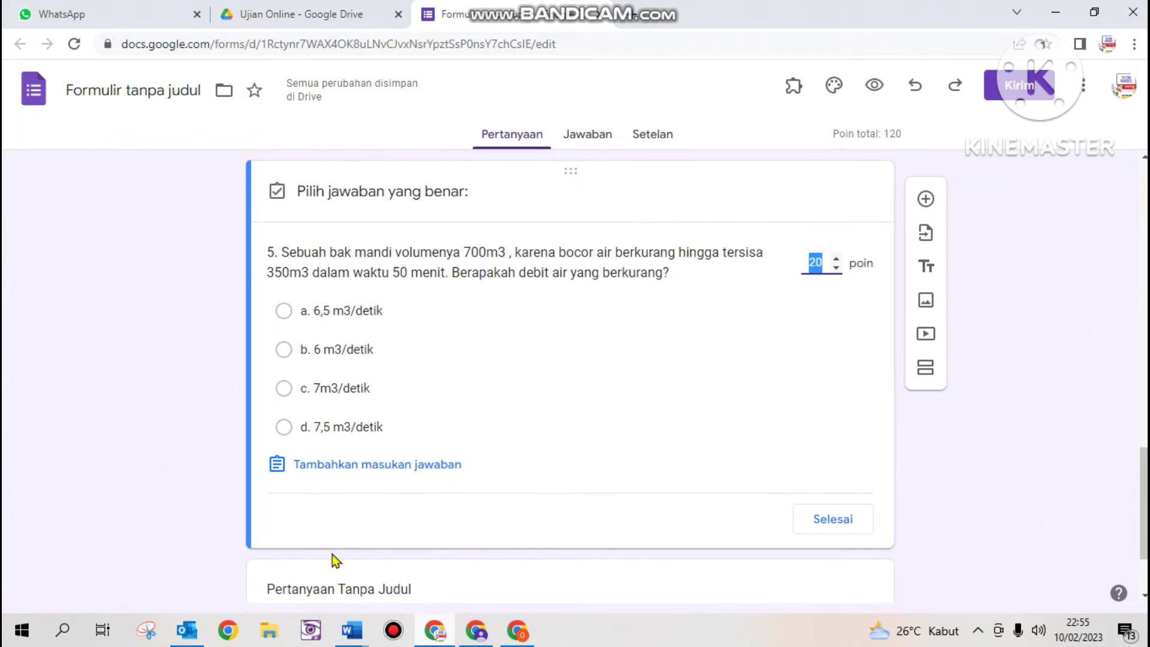
{"action": "mouse_move", "coordinate": [351, 630]}
{"action": "left_click", "coordinate": [300, 555]}
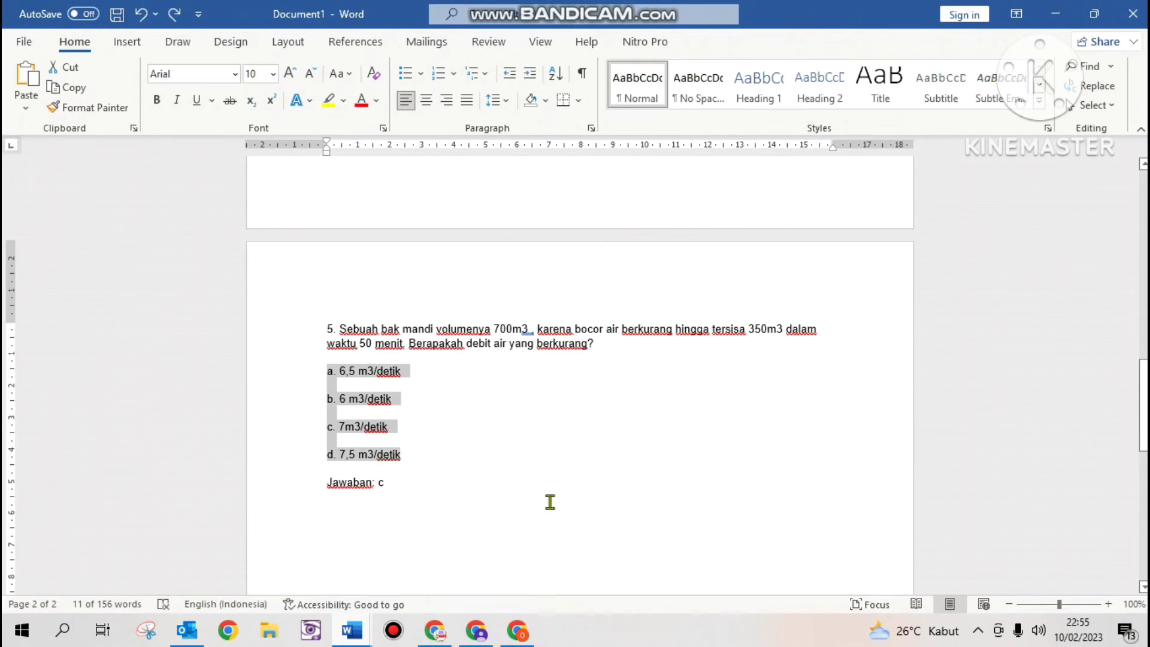
{"action": "left_click", "coordinate": [434, 630]}
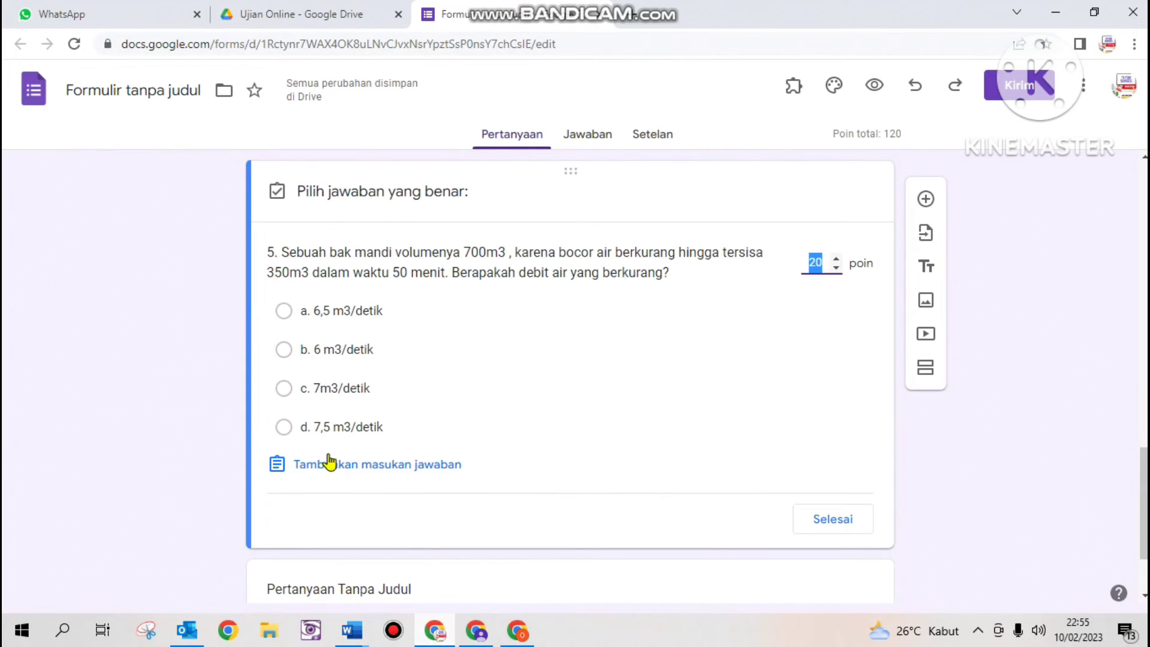
{"action": "left_click", "coordinate": [317, 390]}
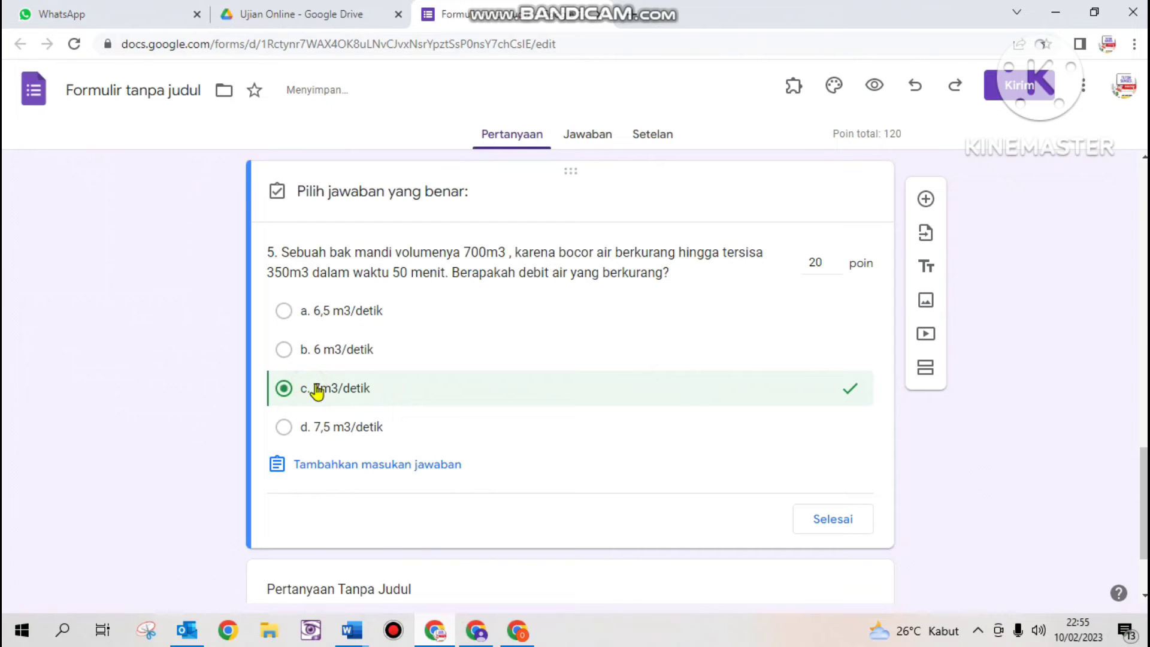
{"action": "left_click", "coordinate": [849, 533]}
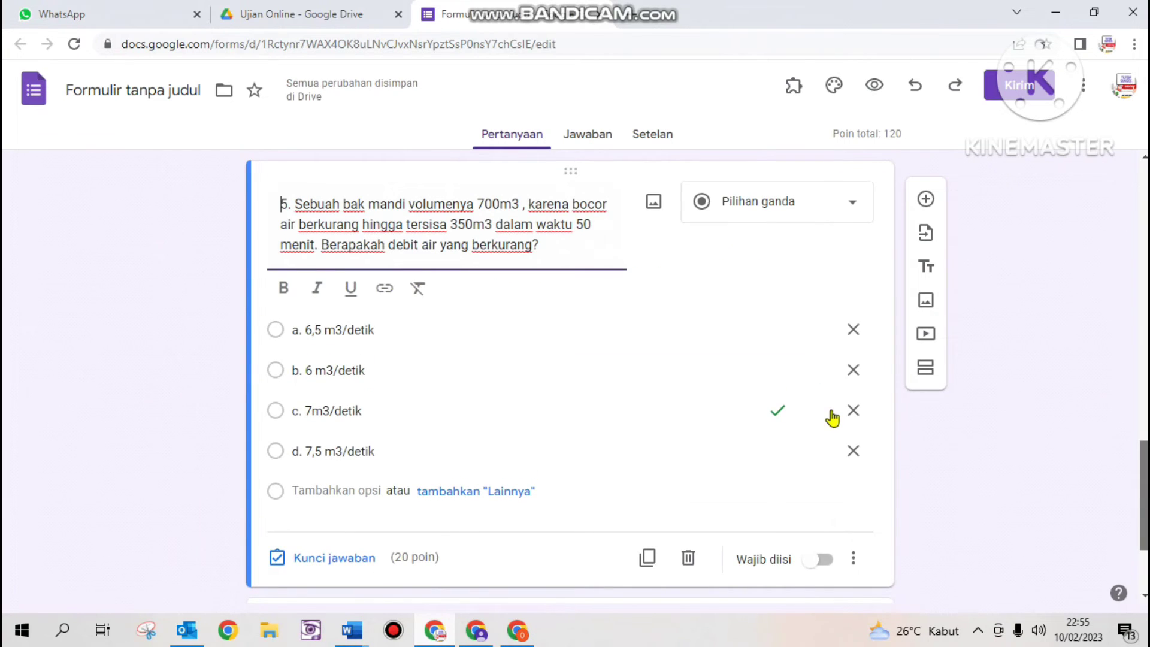
{"action": "scroll", "coordinate": [833, 417], "scroll_direction": "down", "scroll_amount": 3}
{"action": "left_click", "coordinate": [826, 407]}
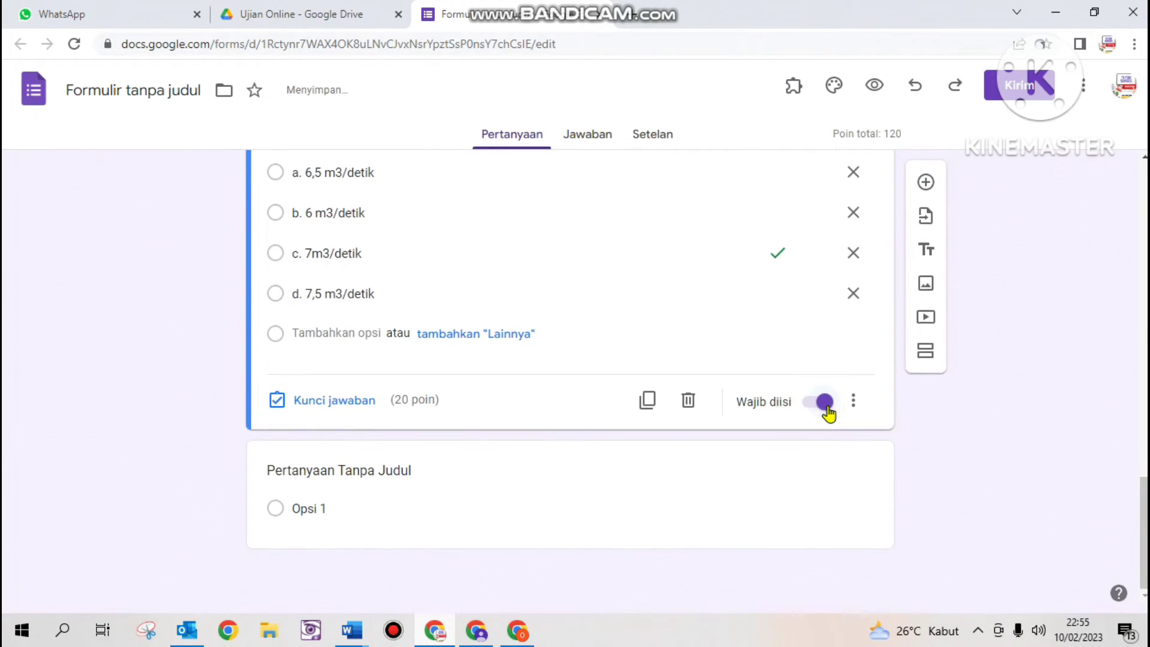
Delete the blank untitled question below question 5
{"action": "left_click", "coordinate": [502, 499]}
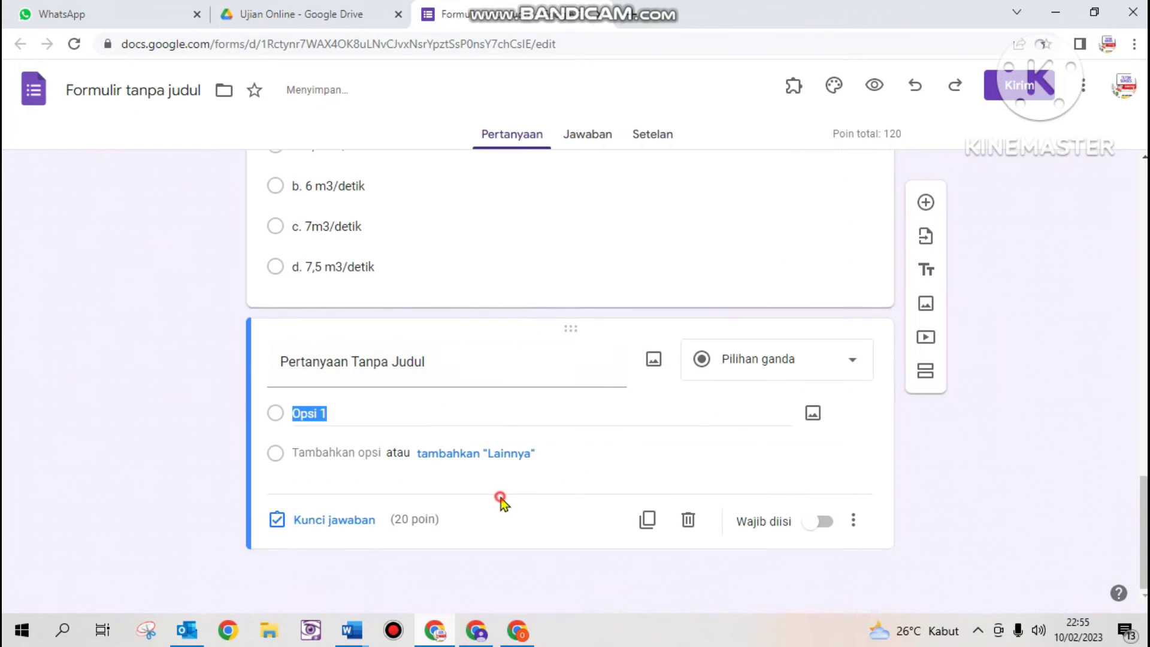
{"action": "left_click", "coordinate": [706, 522]}
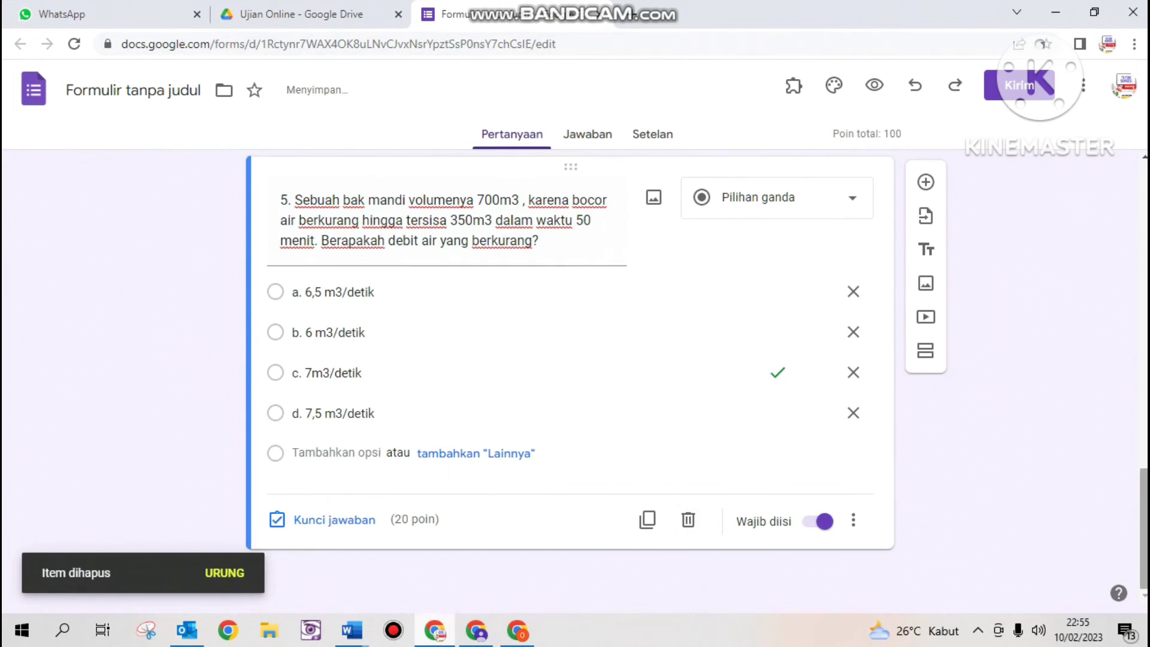
Add a question titled "Nama Siswa/" directly below the form header and set its type to Pilihan ganda
{"action": "scroll", "coordinate": [569, 359], "scroll_direction": "up", "scroll_amount": 20}
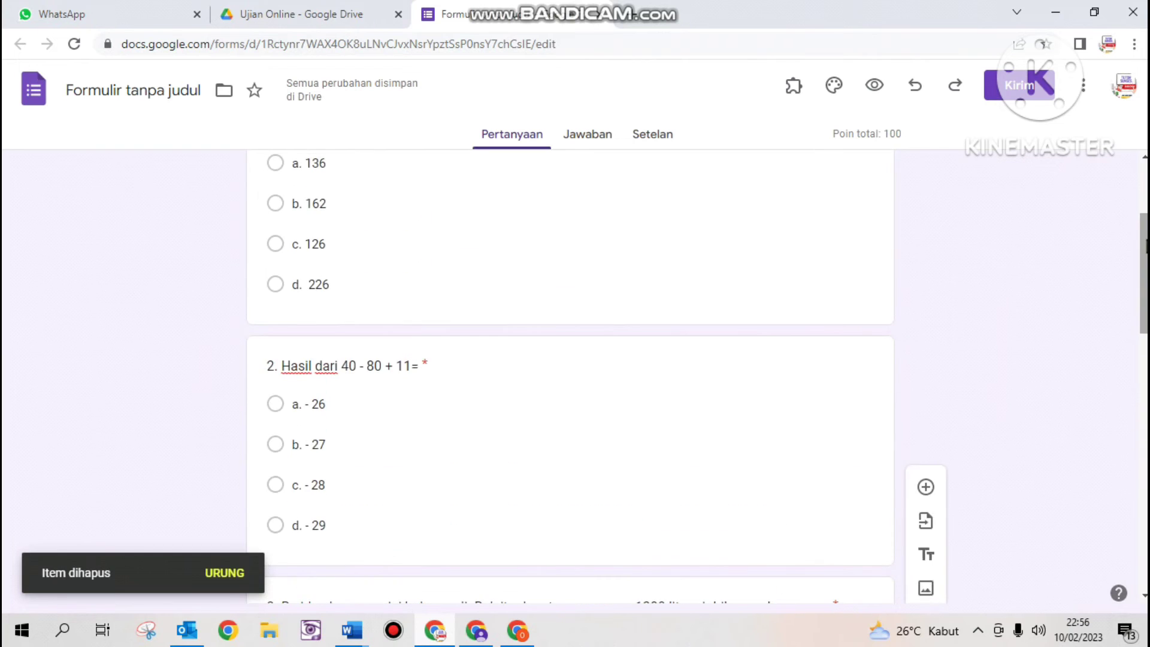
{"action": "left_click", "coordinate": [526, 242]}
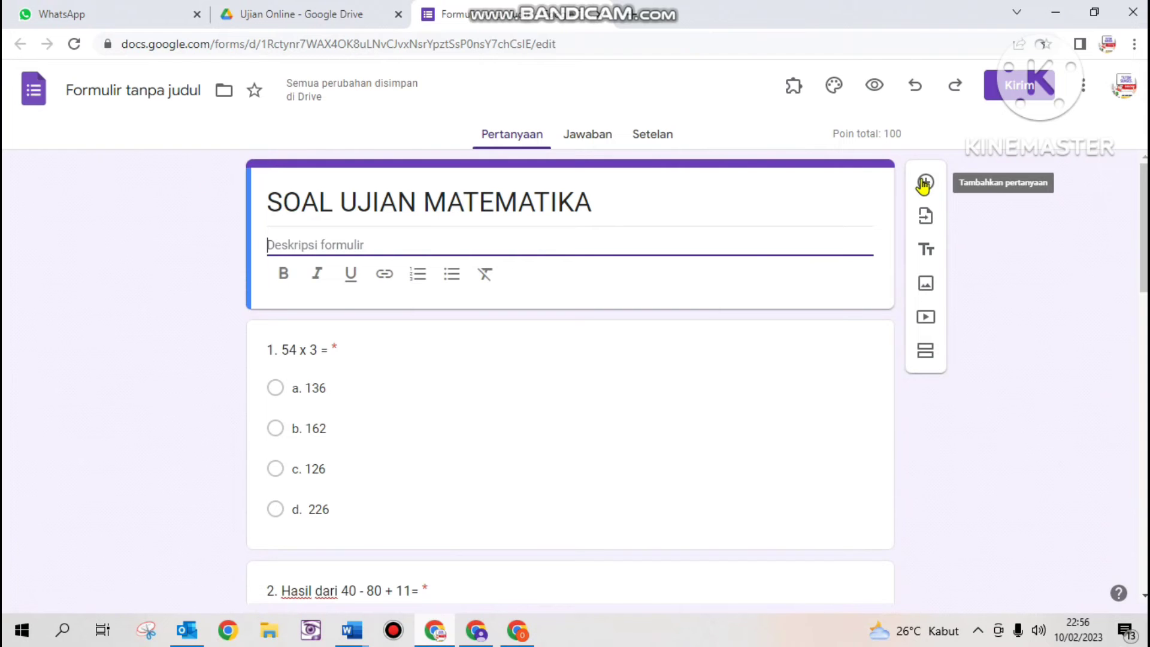
{"action": "left_click", "coordinate": [924, 183]}
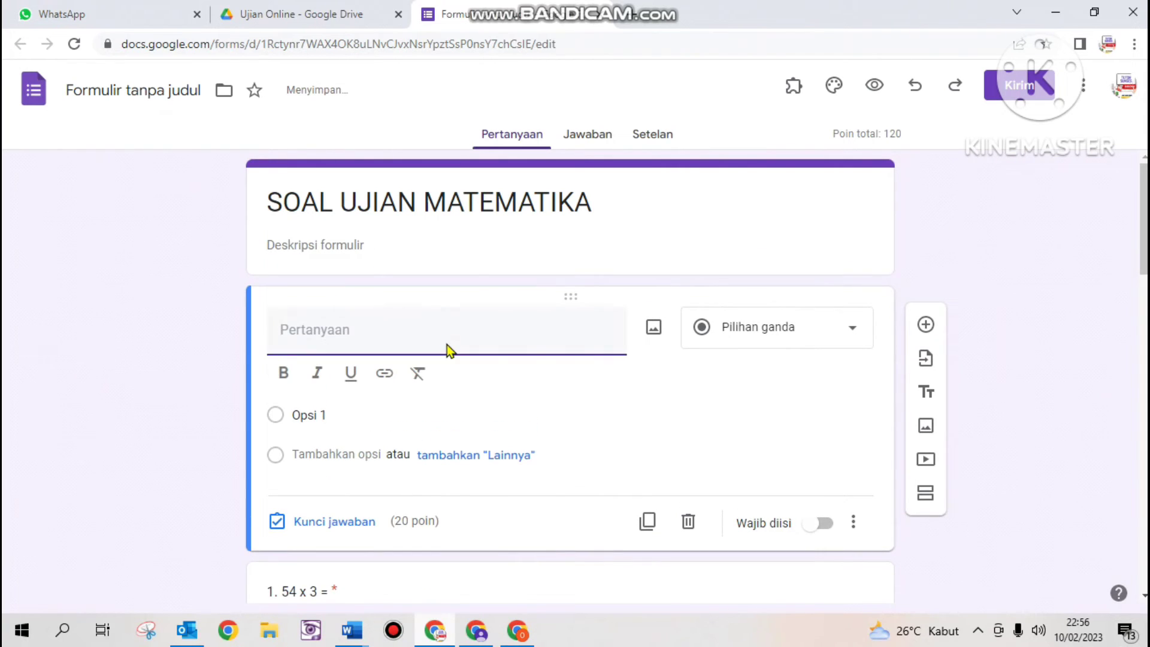
{"action": "type", "text": "Nama Siswa/"}
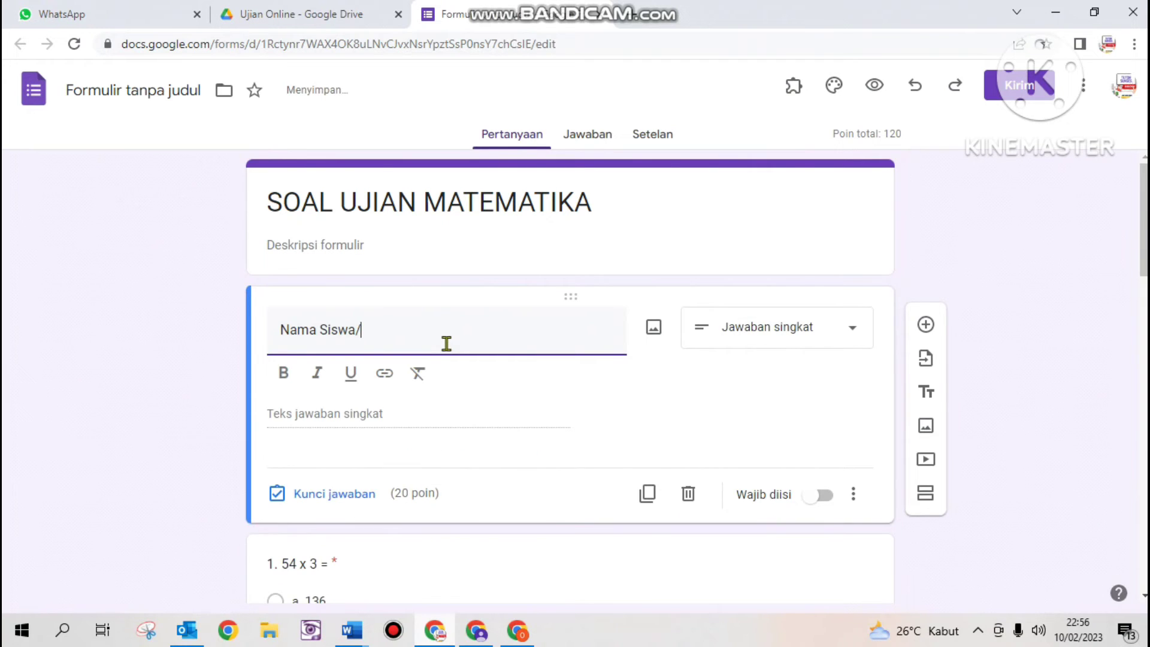
{"action": "left_click", "coordinate": [777, 351]}
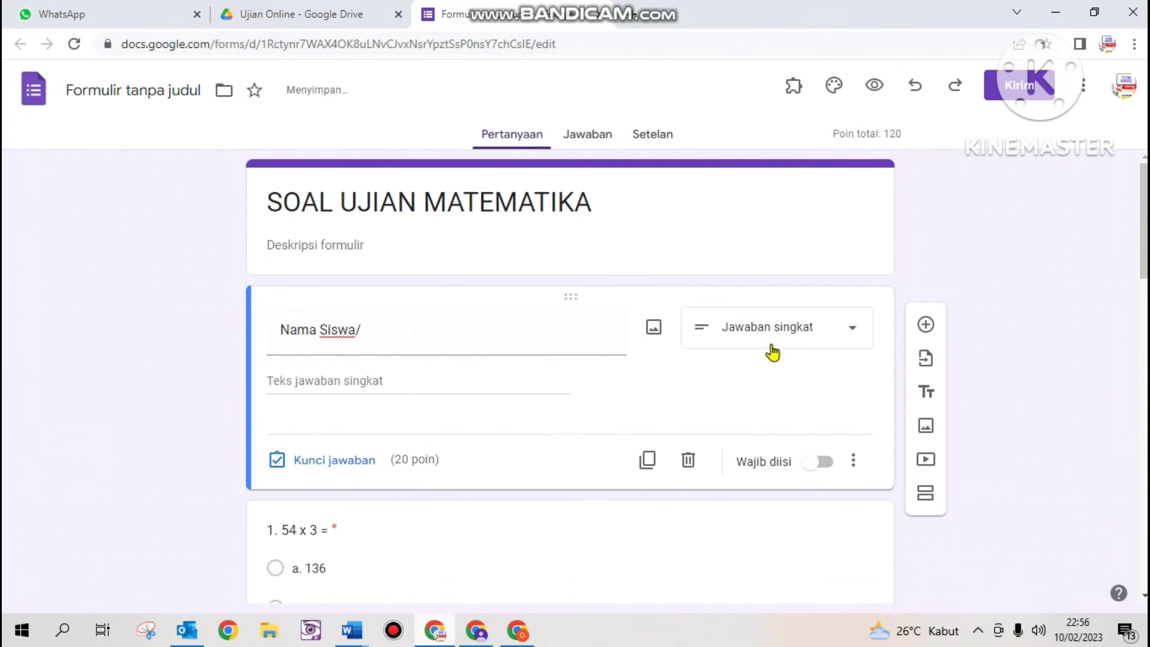
{"action": "left_click", "coordinate": [768, 338]}
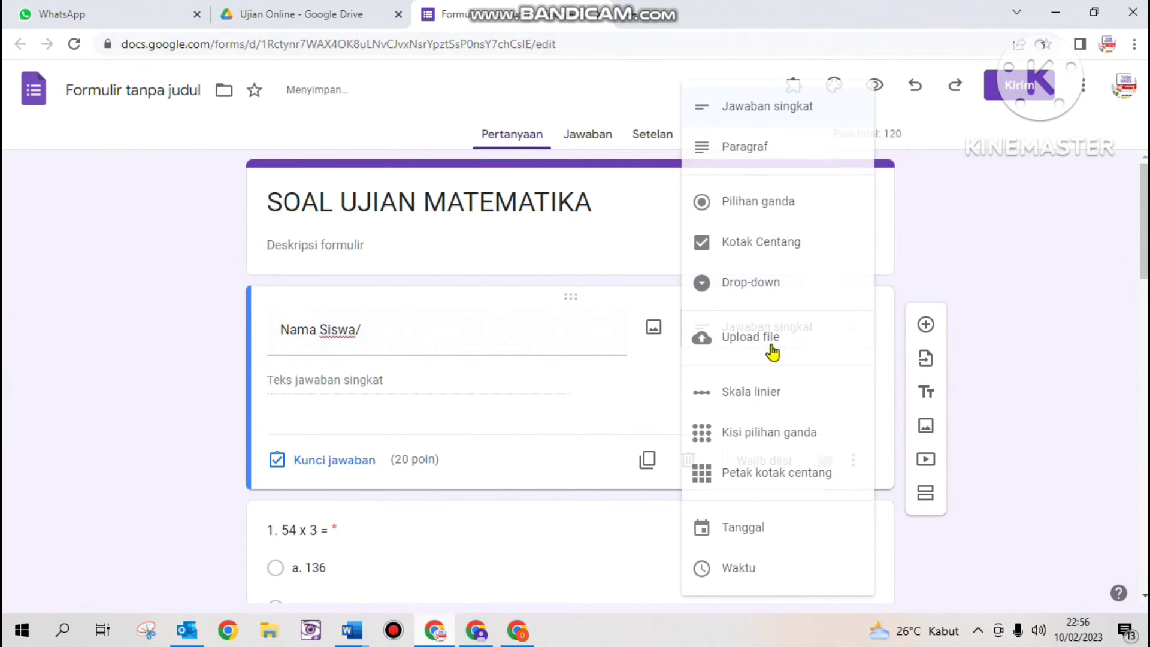
{"action": "left_click", "coordinate": [717, 201]}
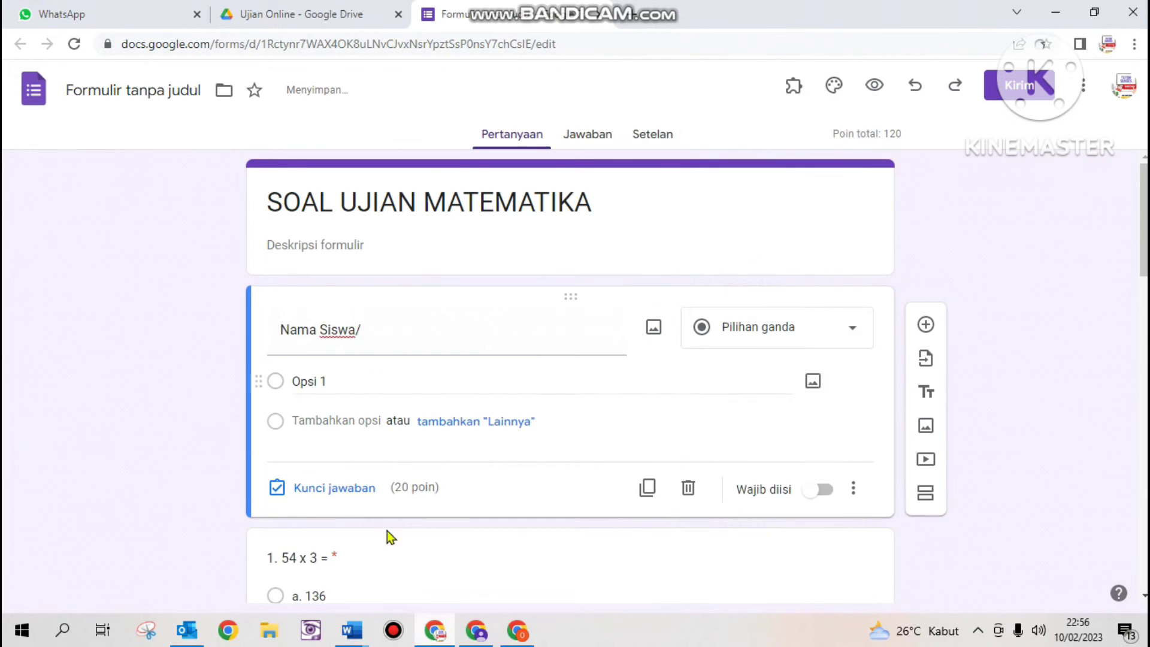
Replace Opsi 1 of the Nama Siswa/ question with the first five numbered student names copied from Document2 in Word
{"action": "mouse_move", "coordinate": [352, 629]}
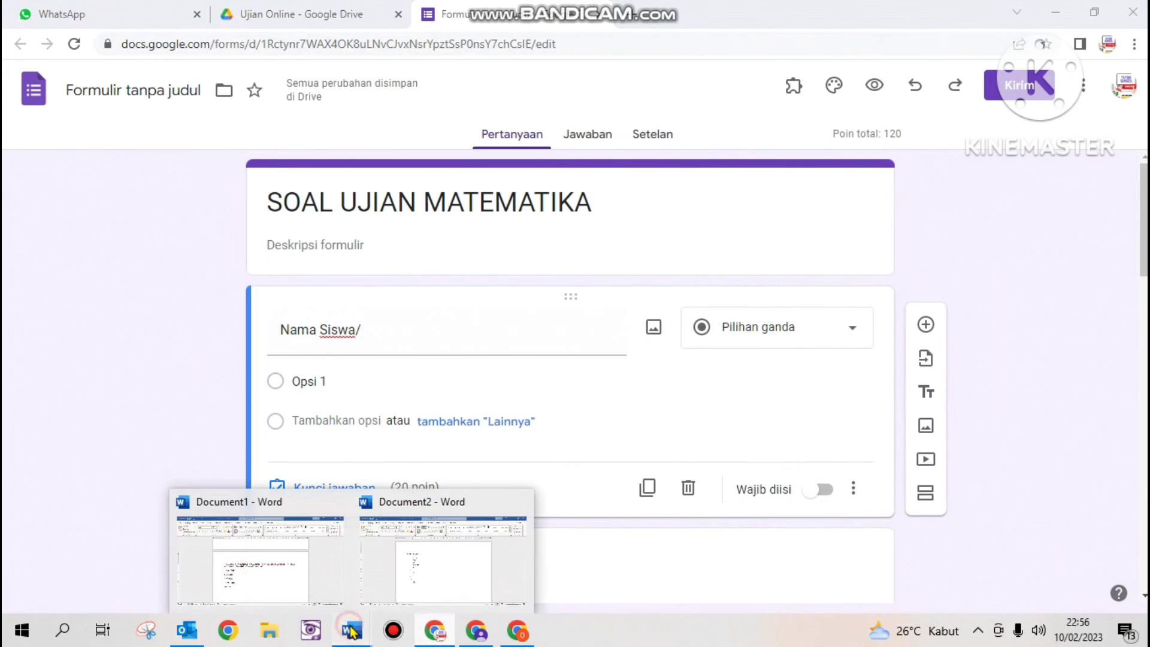
{"action": "left_click", "coordinate": [409, 593]}
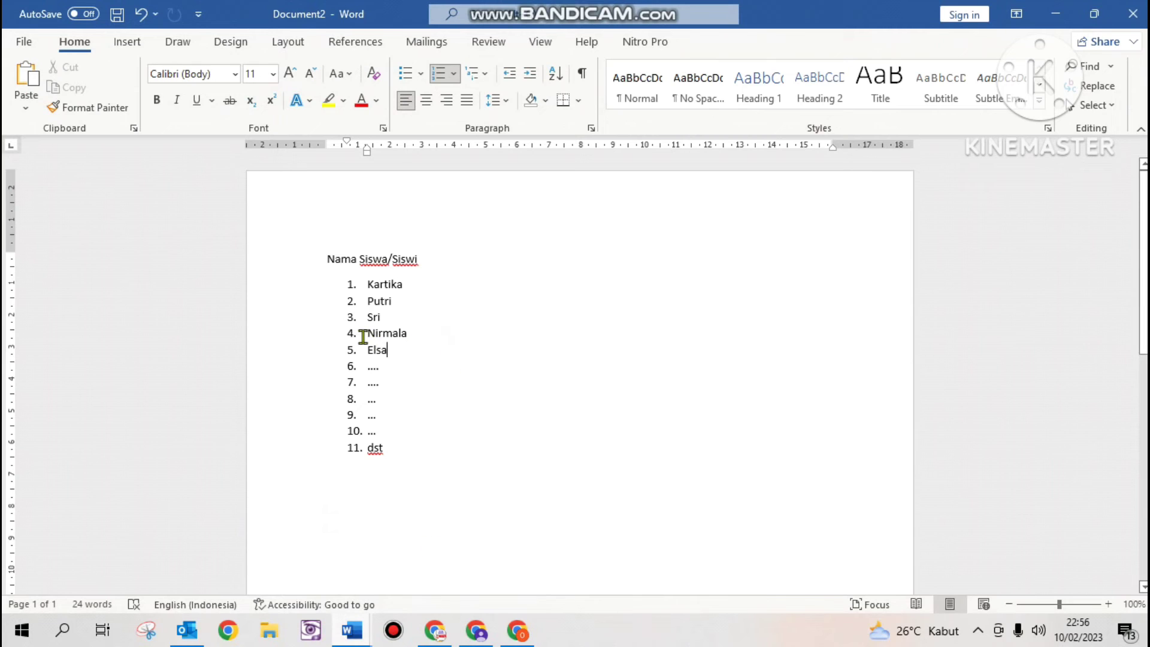
{"action": "left_click_drag", "start_coordinate": [363, 336], "coordinate": [411, 352]}
{"action": "left_click", "coordinate": [343, 283]}
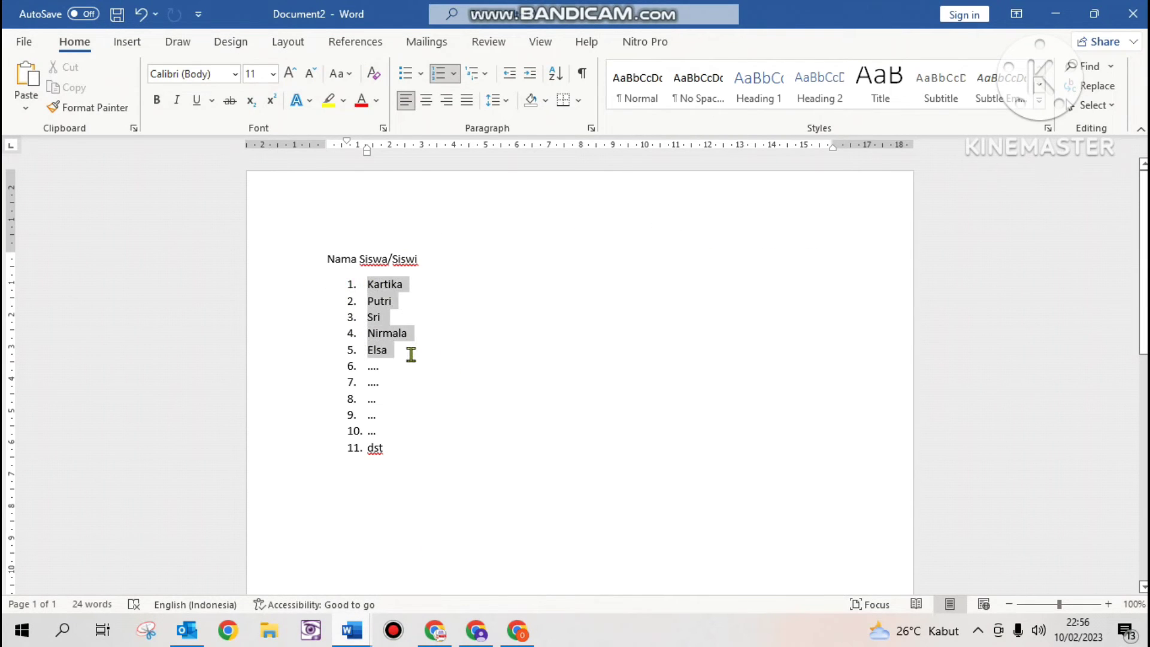
{"action": "left_click", "coordinate": [411, 354]}
{"action": "left_click_drag", "start_coordinate": [345, 286], "coordinate": [412, 357]}
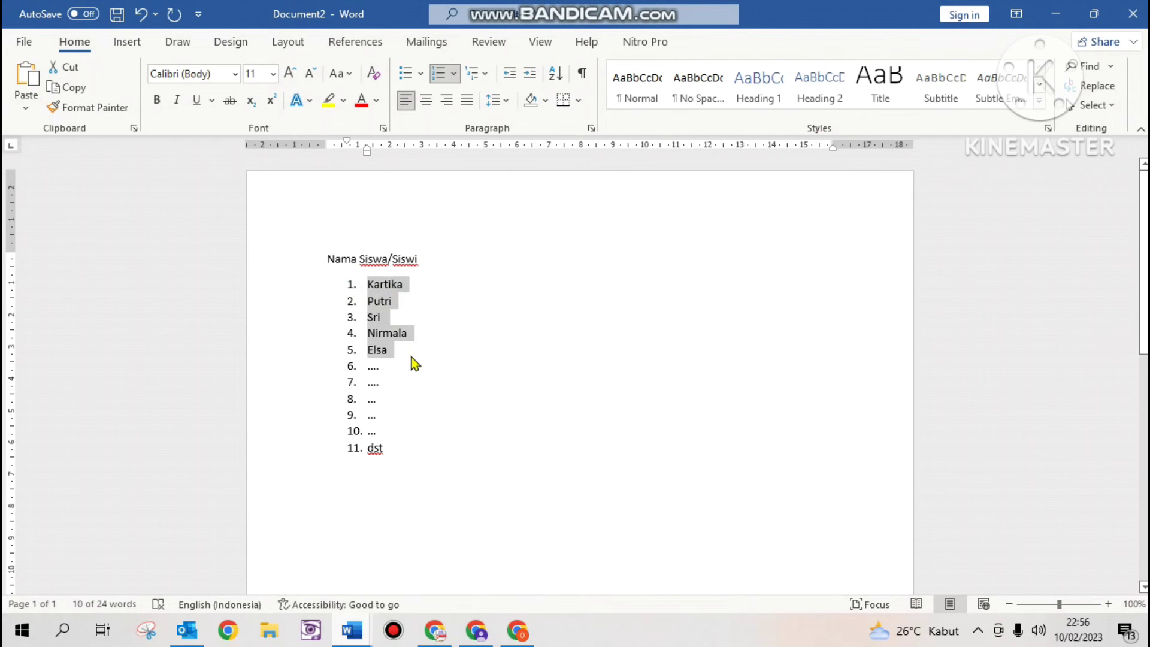
{"action": "left_click", "coordinate": [434, 630]}
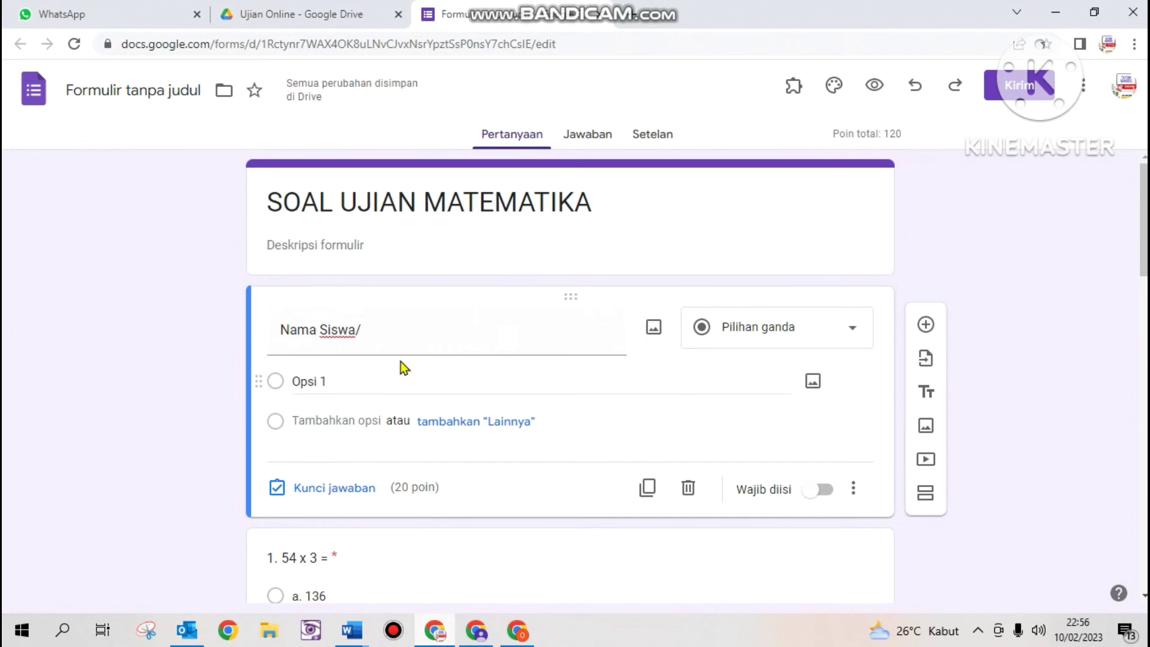
{"action": "left_click", "coordinate": [380, 377]}
{"action": "type", "text": "1.\tKartika 2.\tPutri 3.\tSri 4.\tNirmala 5.\tElsa"}
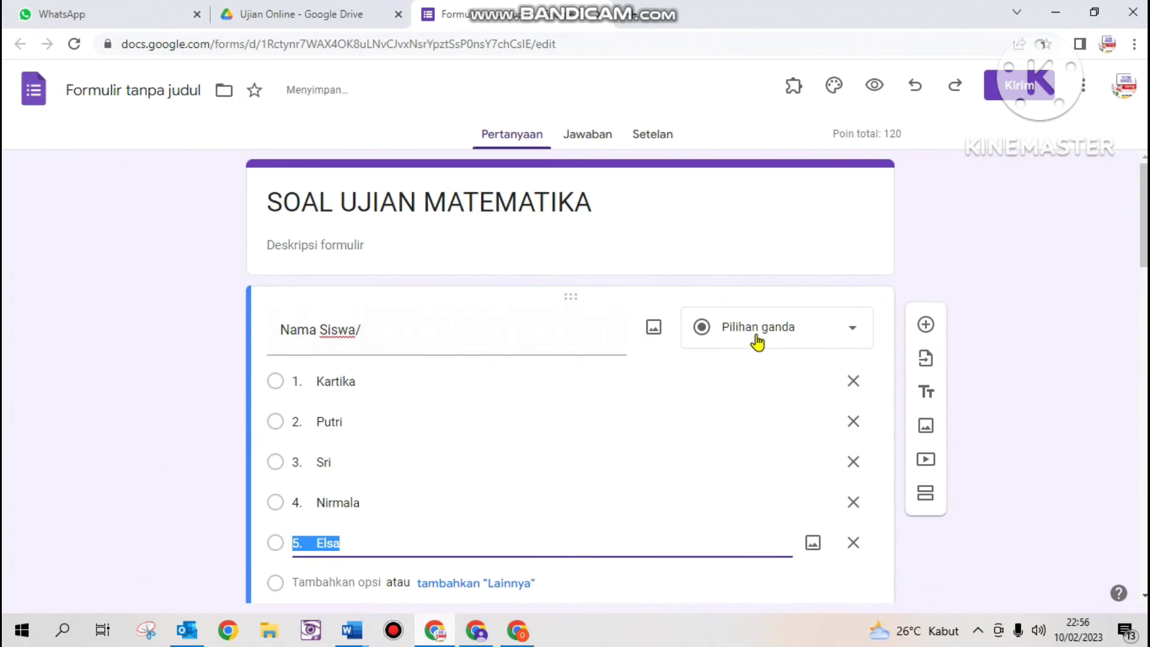
Make the Nama Siswa/ question required and set its points to 0 in the answer key
{"action": "scroll", "coordinate": [973, 269], "scroll_direction": "down", "scroll_amount": 2}
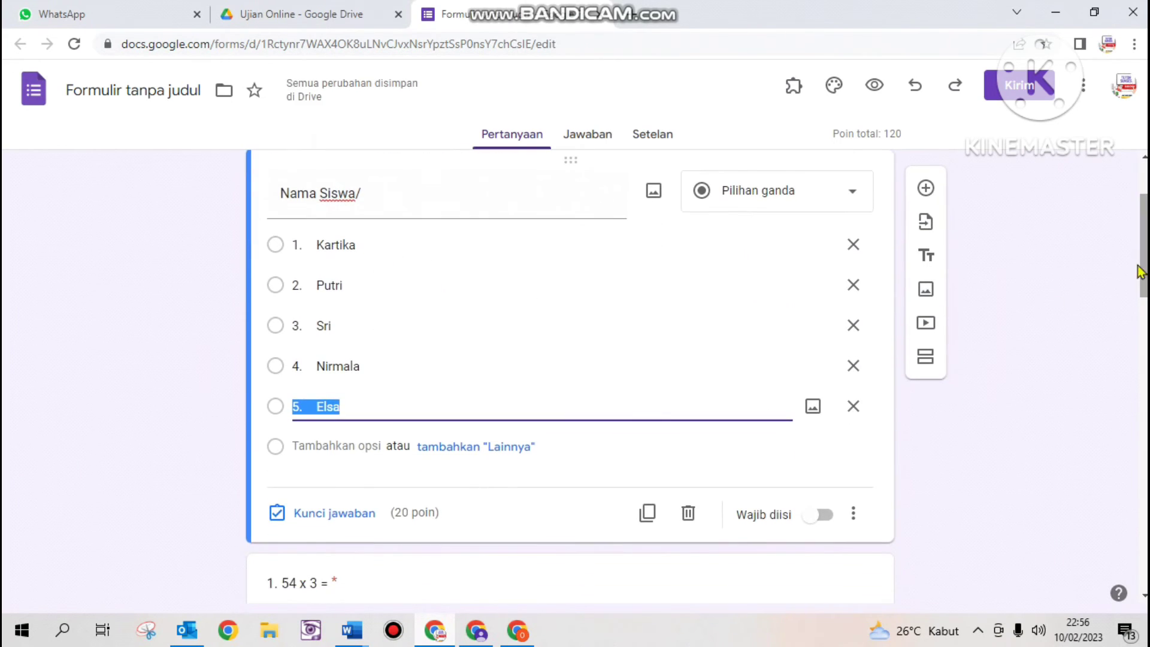
{"action": "left_click", "coordinate": [1015, 437]}
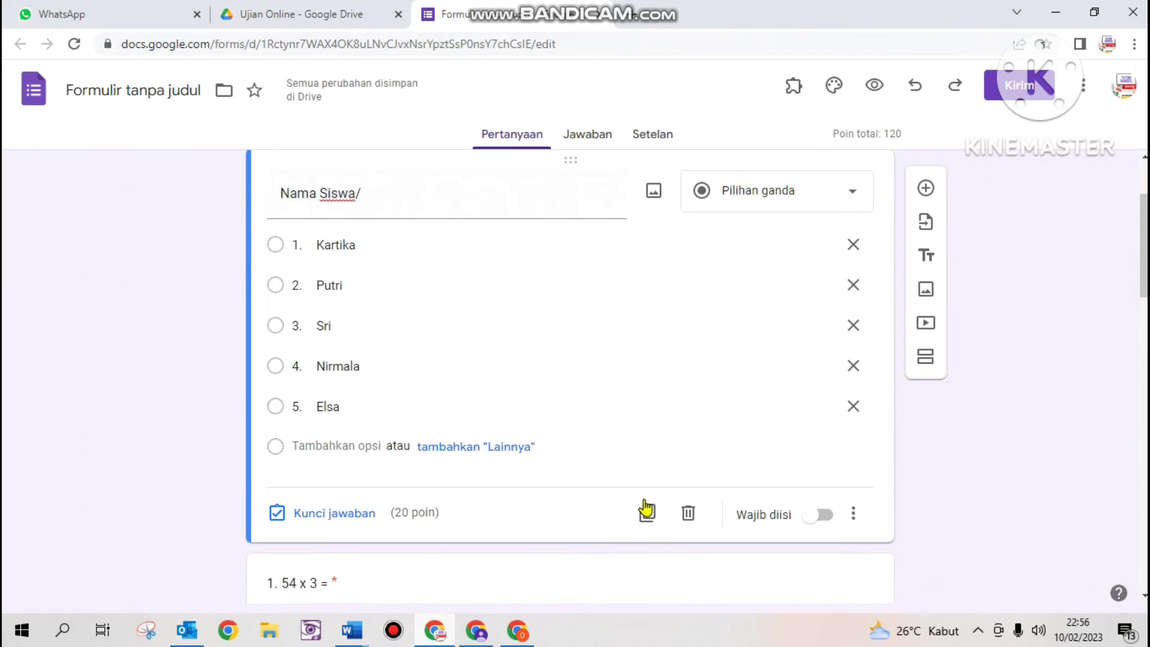
{"action": "left_click", "coordinate": [810, 519]}
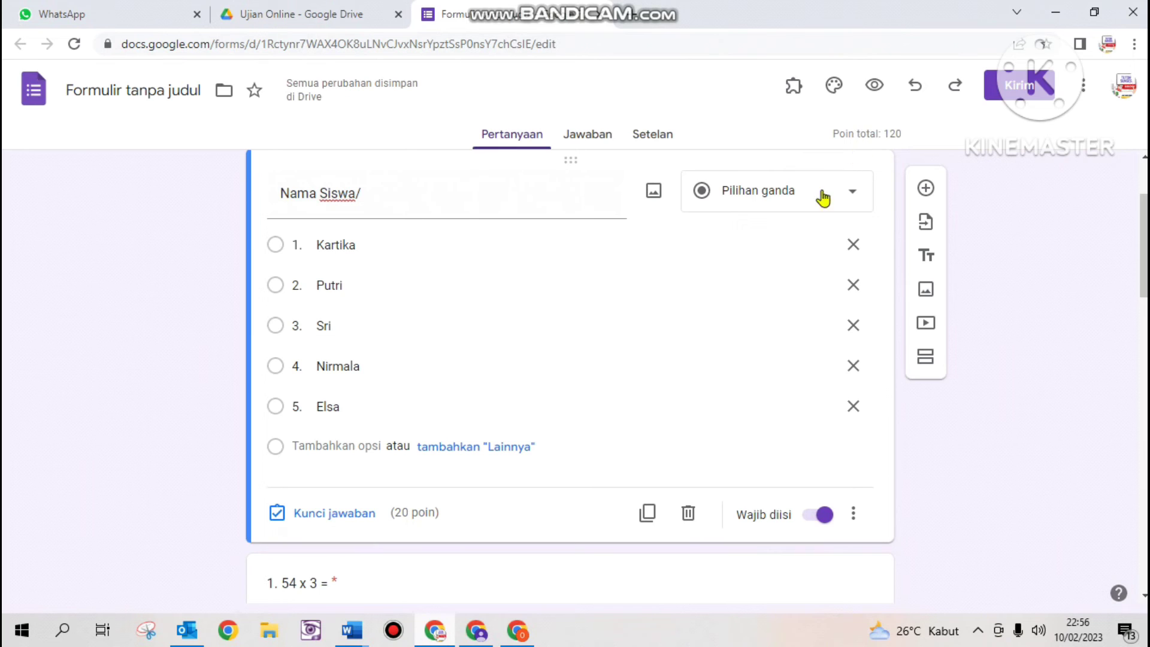
{"action": "left_click", "coordinate": [366, 512]}
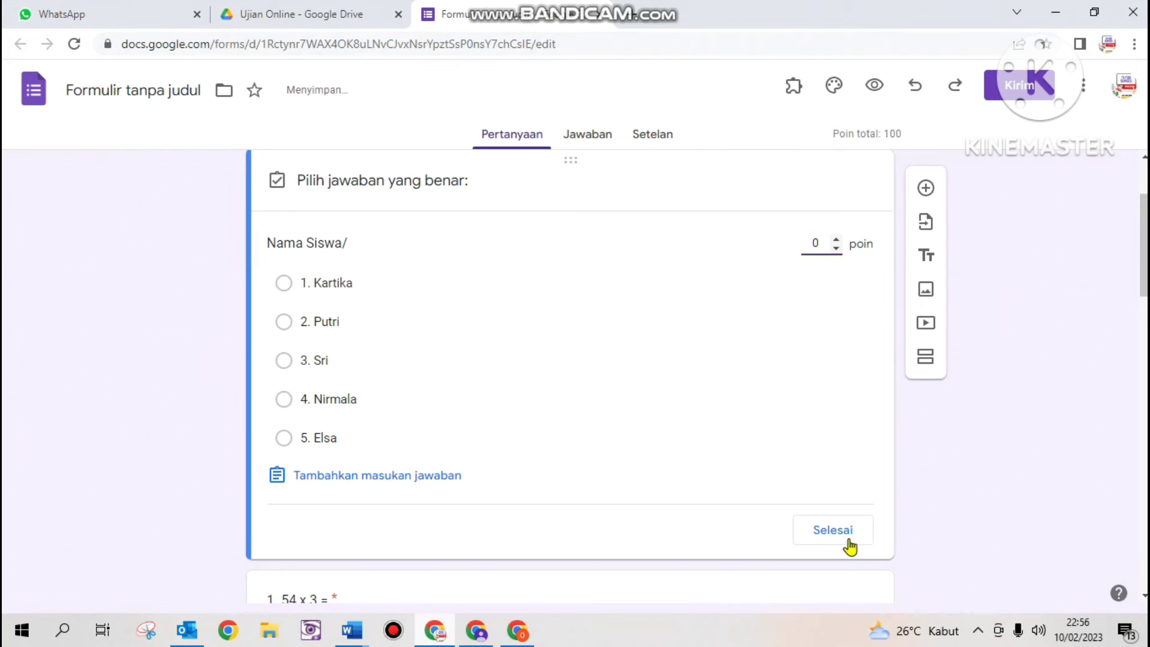
{"action": "left_click", "coordinate": [833, 531]}
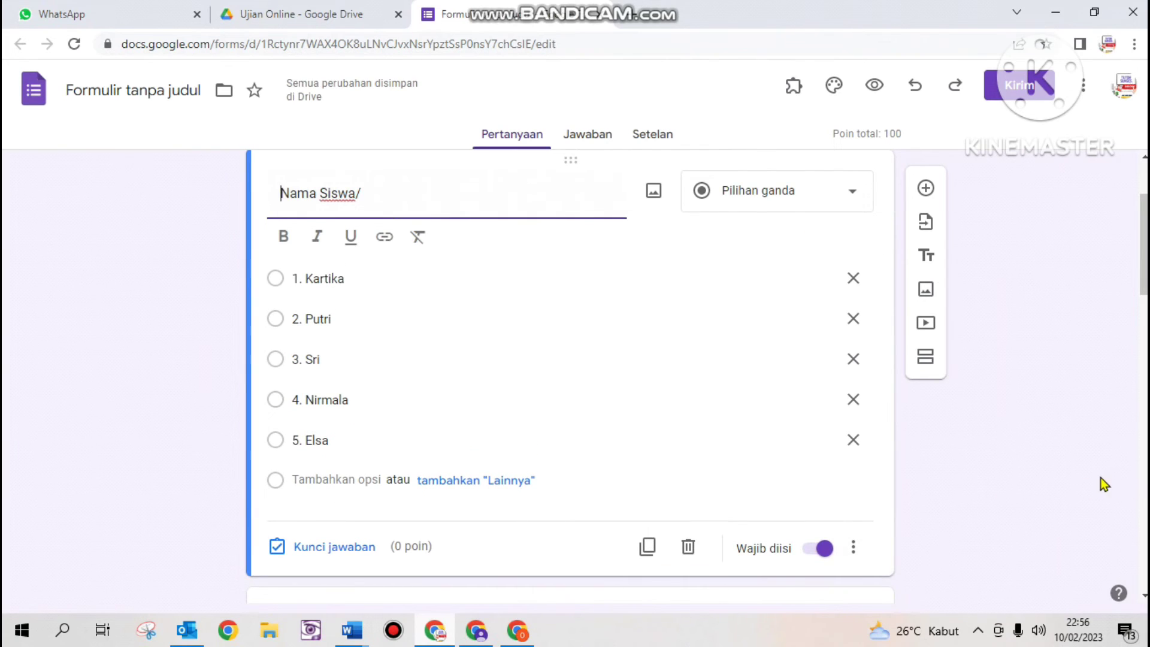
Check the points in the Nama Siswa/ answer key and compare them with the settings of question 1
{"action": "left_click", "coordinate": [338, 560]}
{"action": "left_click", "coordinate": [345, 514]}
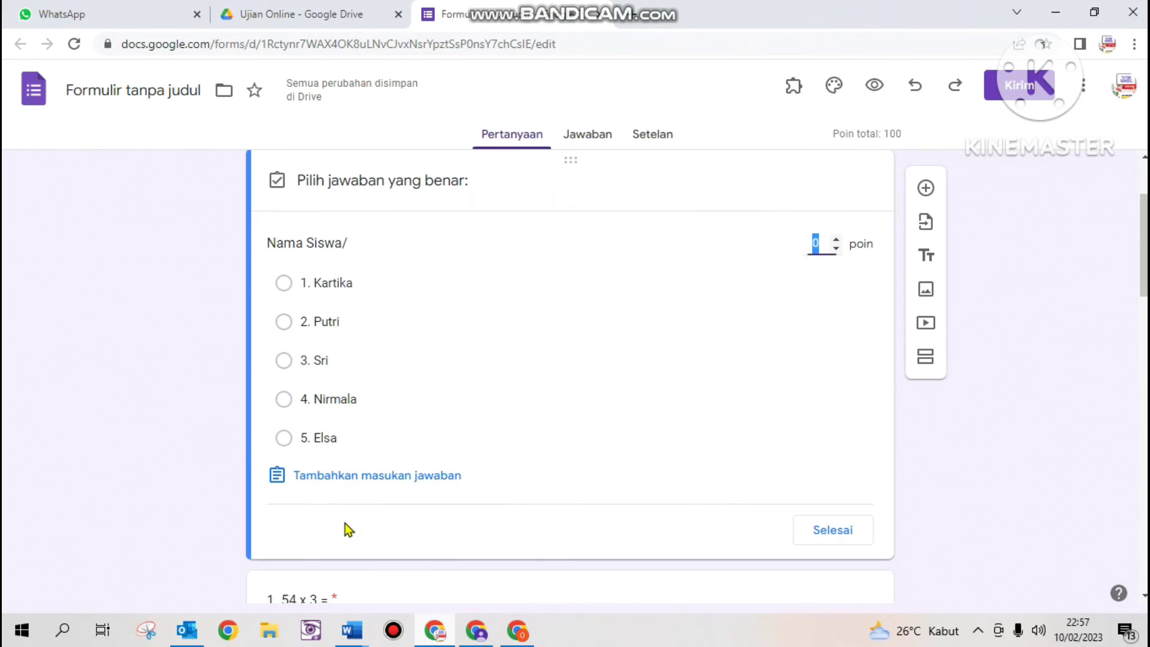
{"action": "left_click", "coordinate": [982, 497]}
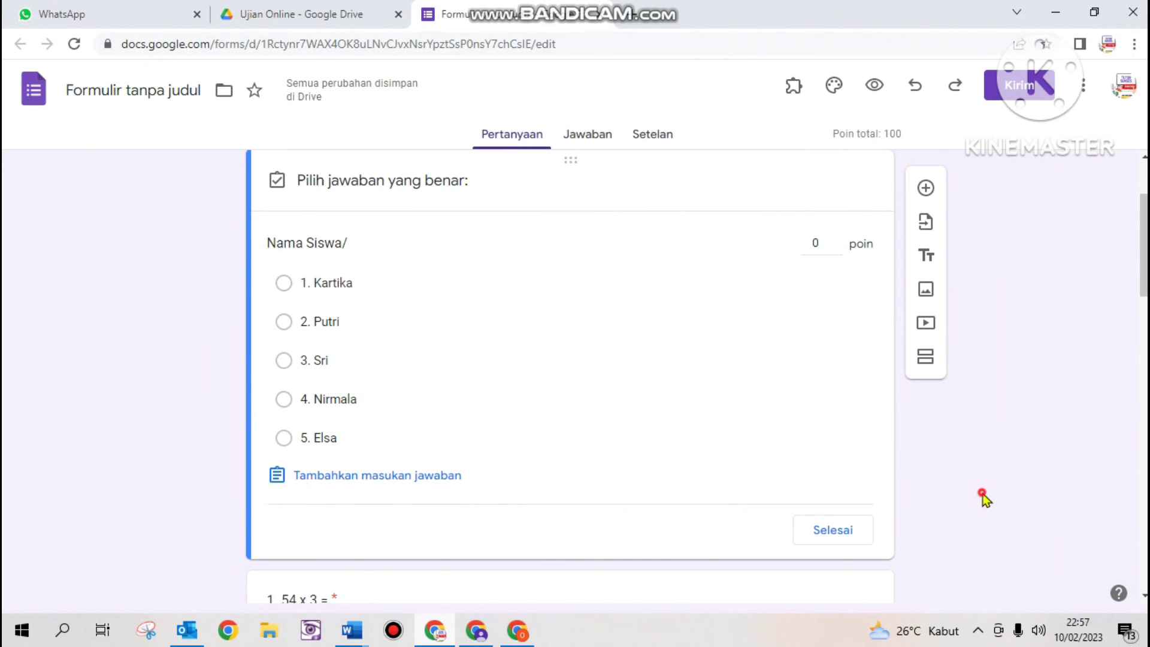
{"action": "left_click", "coordinate": [856, 535]}
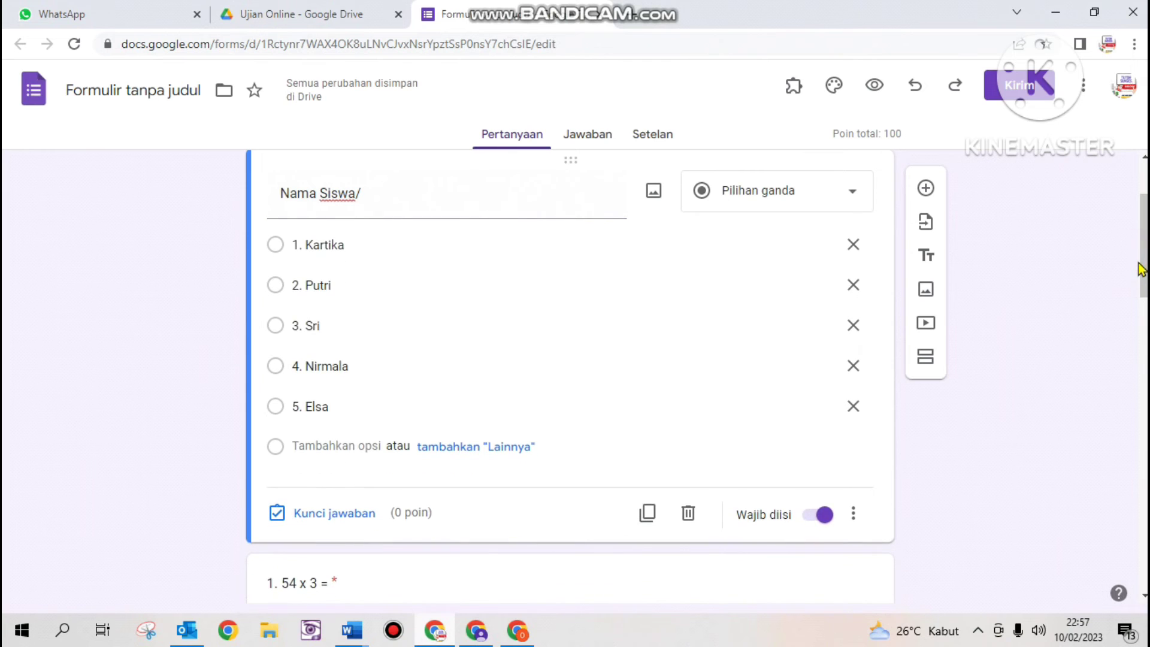
{"action": "left_click", "coordinate": [1142, 307]}
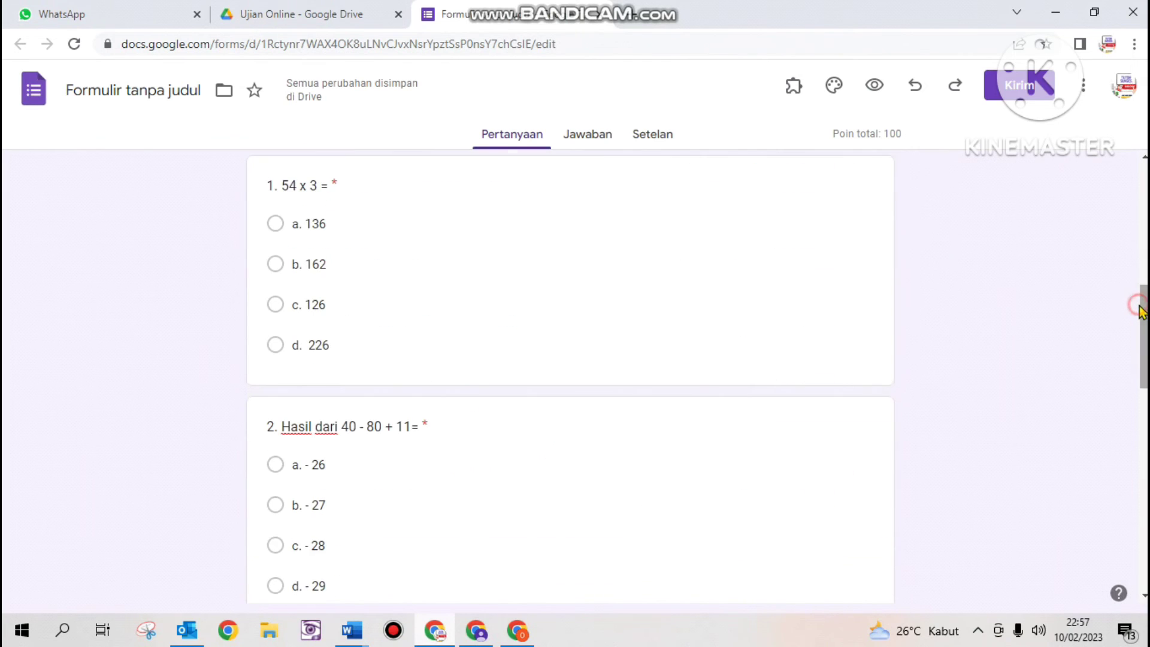
{"action": "left_click", "coordinate": [650, 331]}
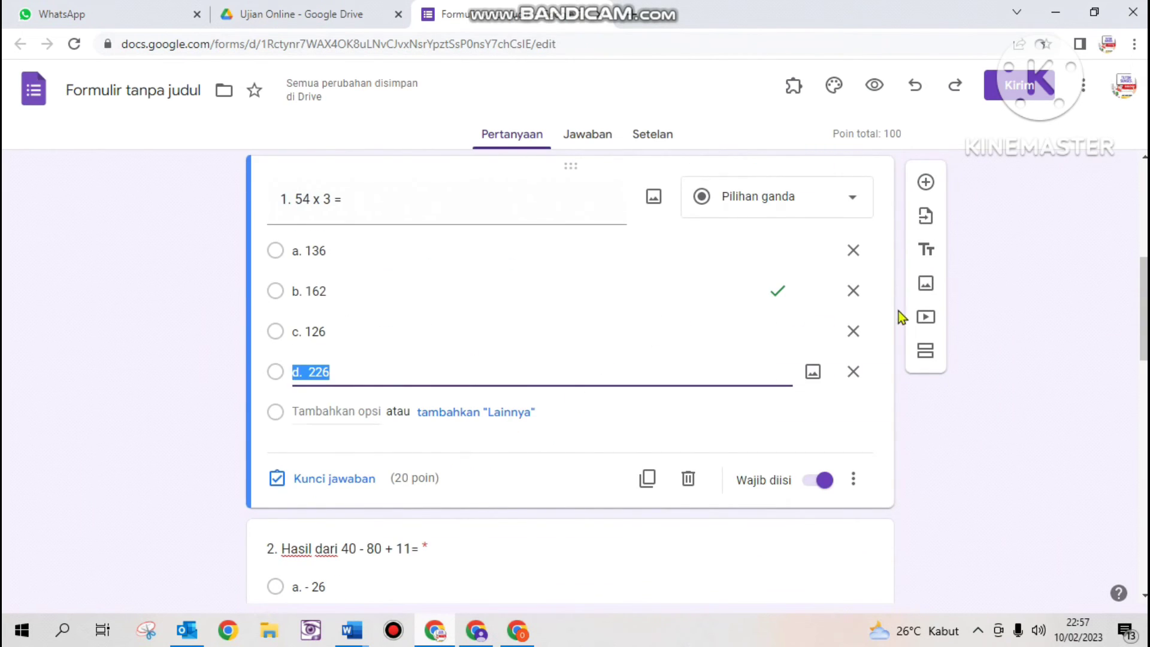
{"action": "scroll", "coordinate": [971, 311], "scroll_direction": "up", "scroll_amount": 10}
{"action": "left_click", "coordinate": [1046, 304]}
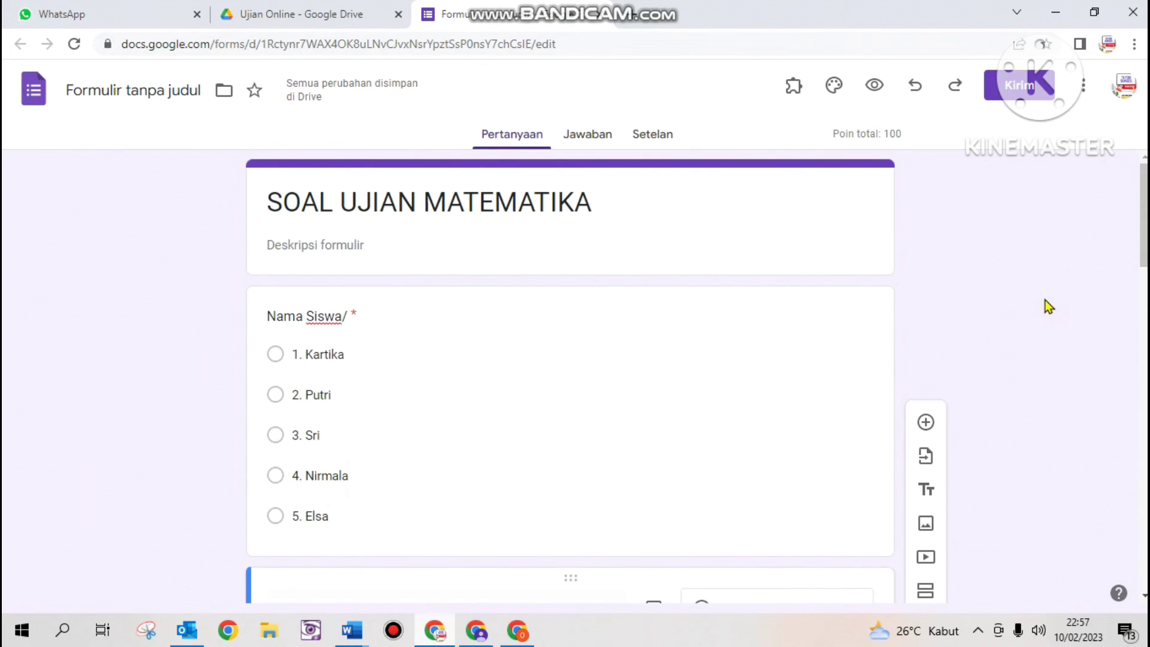
Preview the SOAL UJIAN MATEMATIKA form, look through its questions, and return to the form editor
{"action": "left_click", "coordinate": [866, 94]}
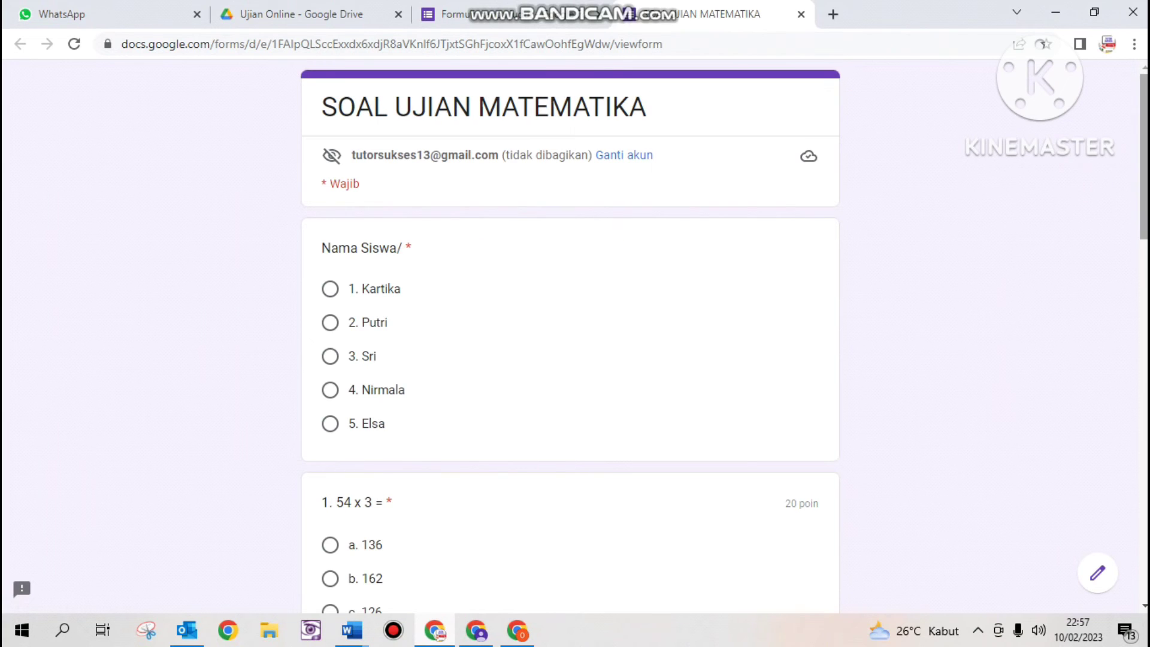
{"action": "left_click_drag", "start_coordinate": [1144, 173], "coordinate": [1145, 264]}
{"action": "left_click_drag", "start_coordinate": [1145, 111], "coordinate": [1144, 66]}
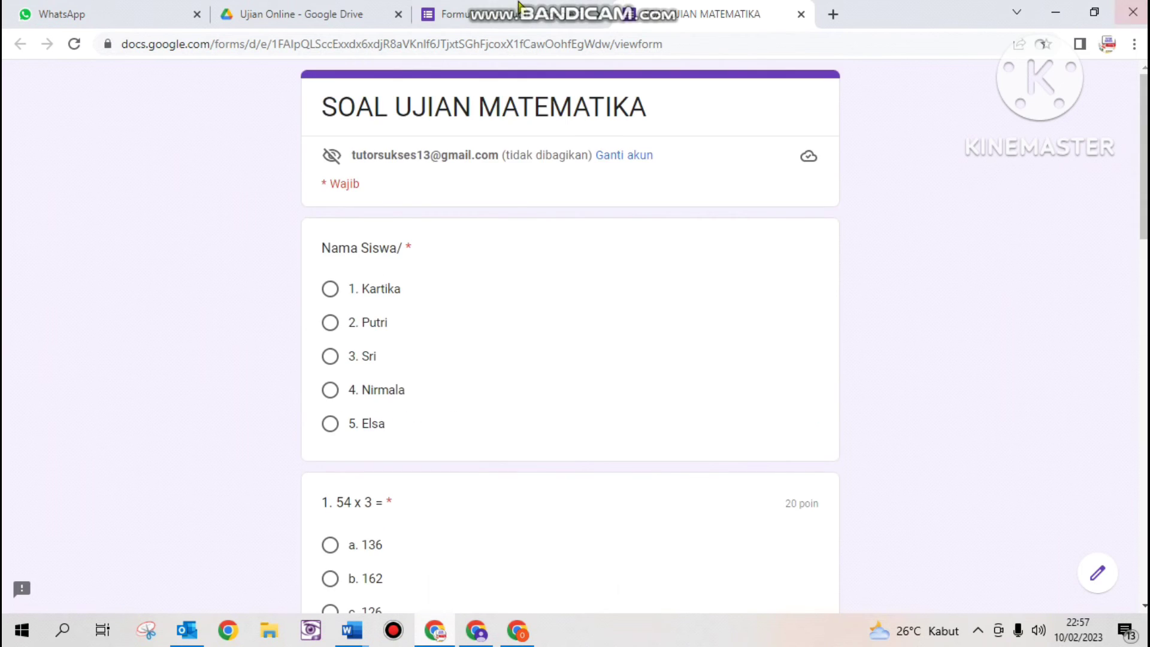
{"action": "left_click", "coordinate": [449, 14]}
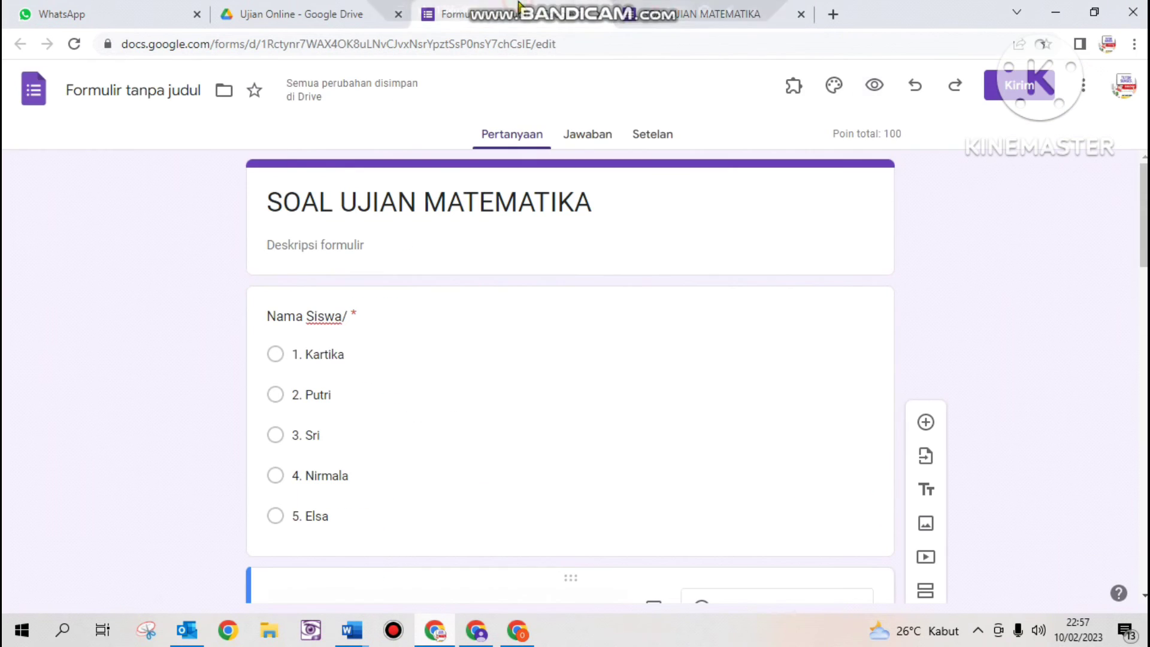
Choose to send the form by link and shorten its URL
{"action": "left_click", "coordinate": [1012, 96]}
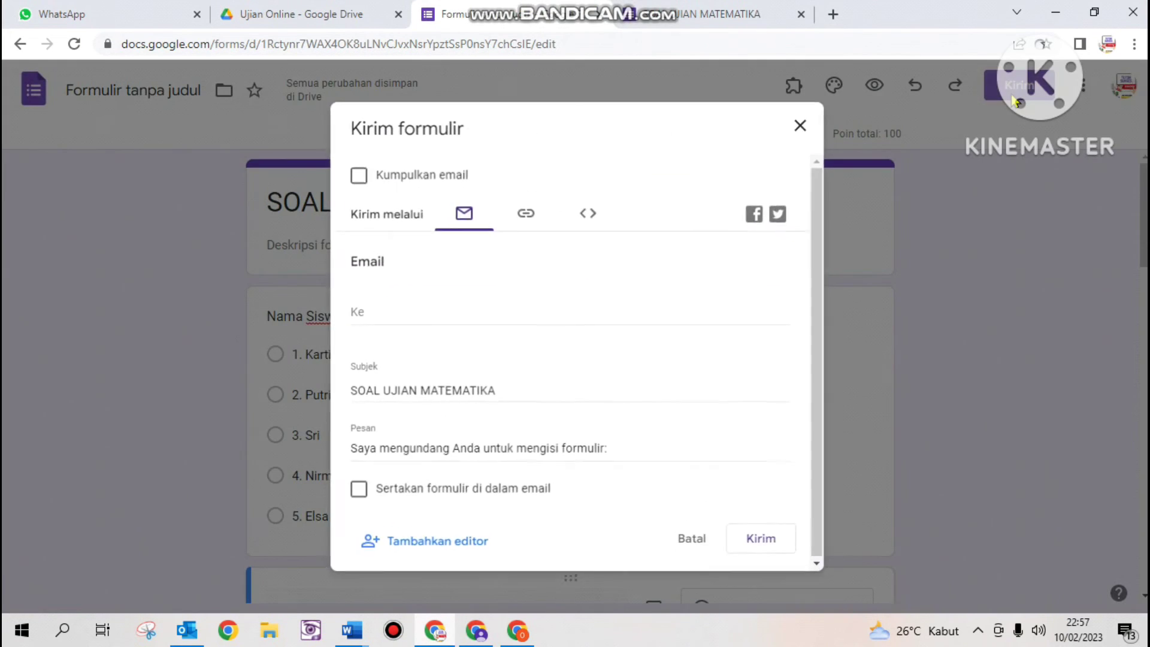
{"action": "left_click", "coordinate": [526, 211]}
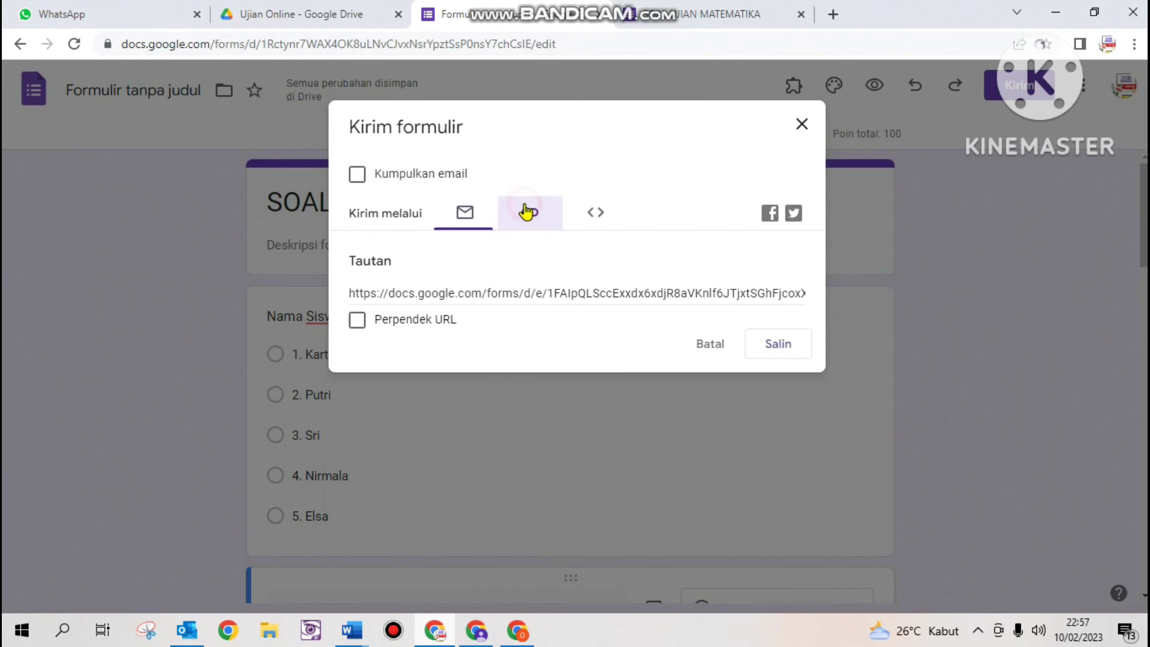
{"action": "left_click", "coordinate": [357, 320]}
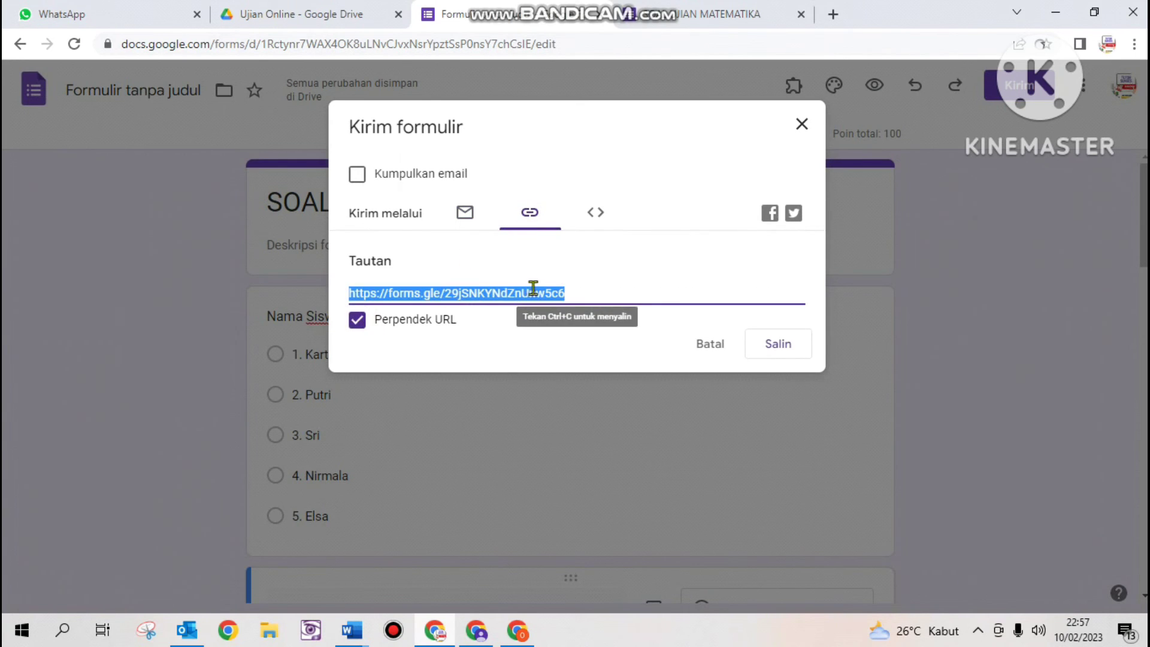